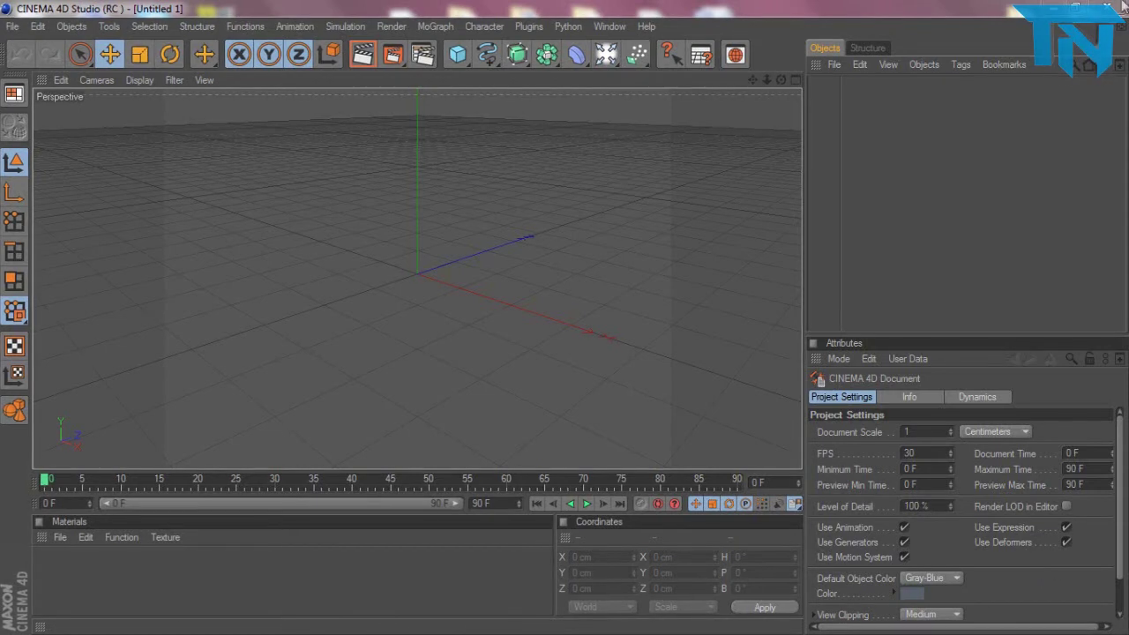
Step: Switch to the desktop and open the TwistNet folder
click(1055, 6)
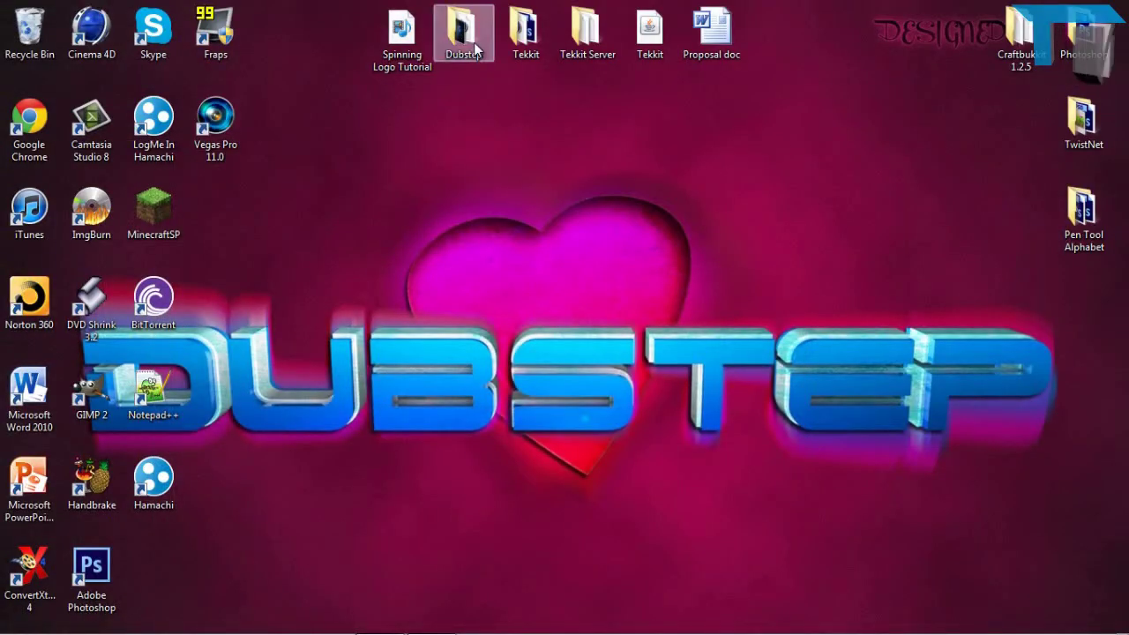
double_click(475, 51)
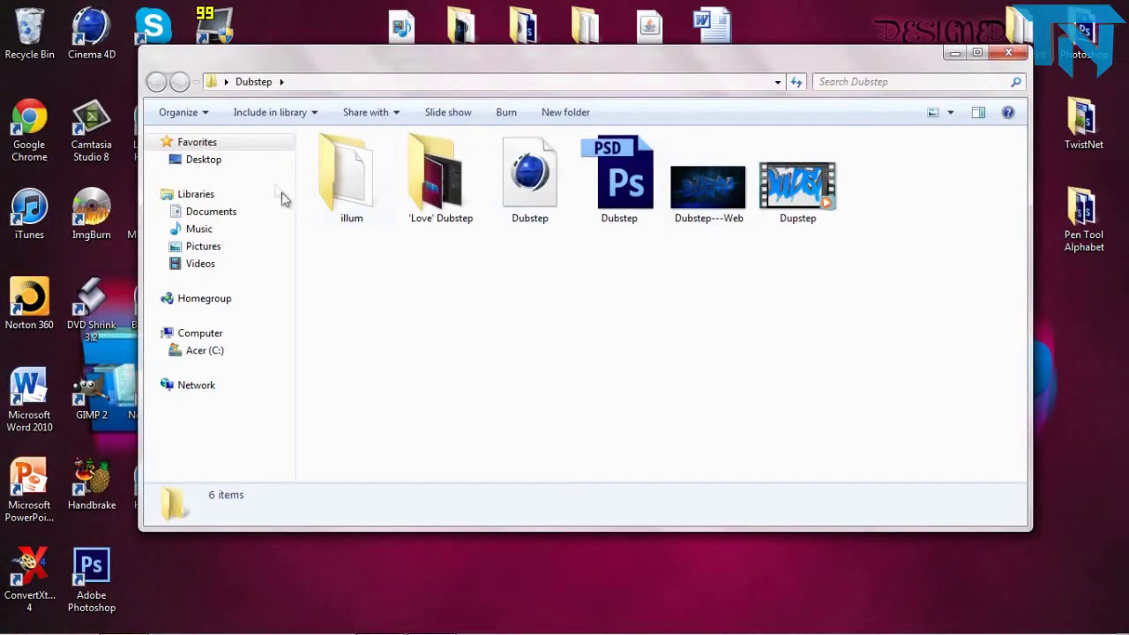
click(1009, 53)
double_click(1084, 123)
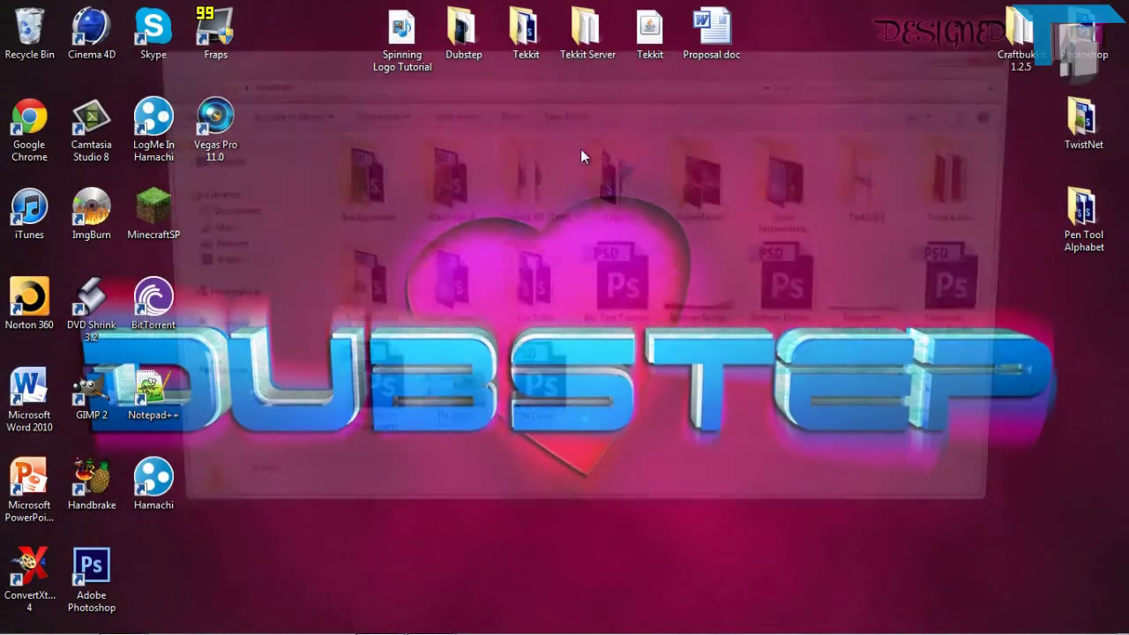
double_click(884, 177)
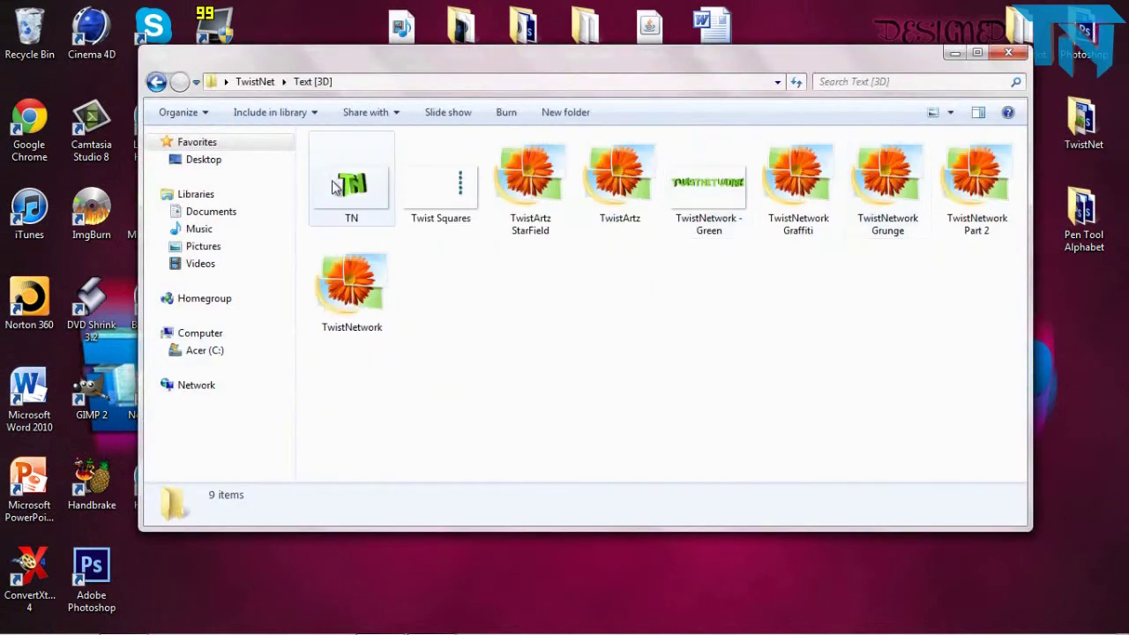
click(156, 81)
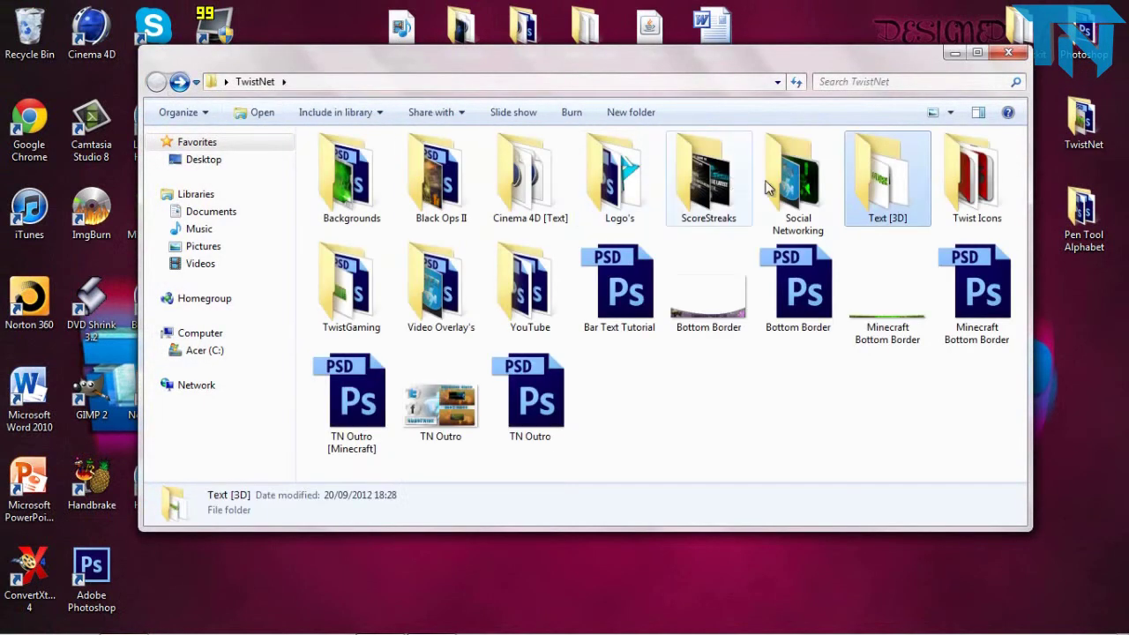
Step: Open the TN Logo Cinema 4D project from the Official Logo folder inside Logo's
click(608, 196)
double_click(608, 196)
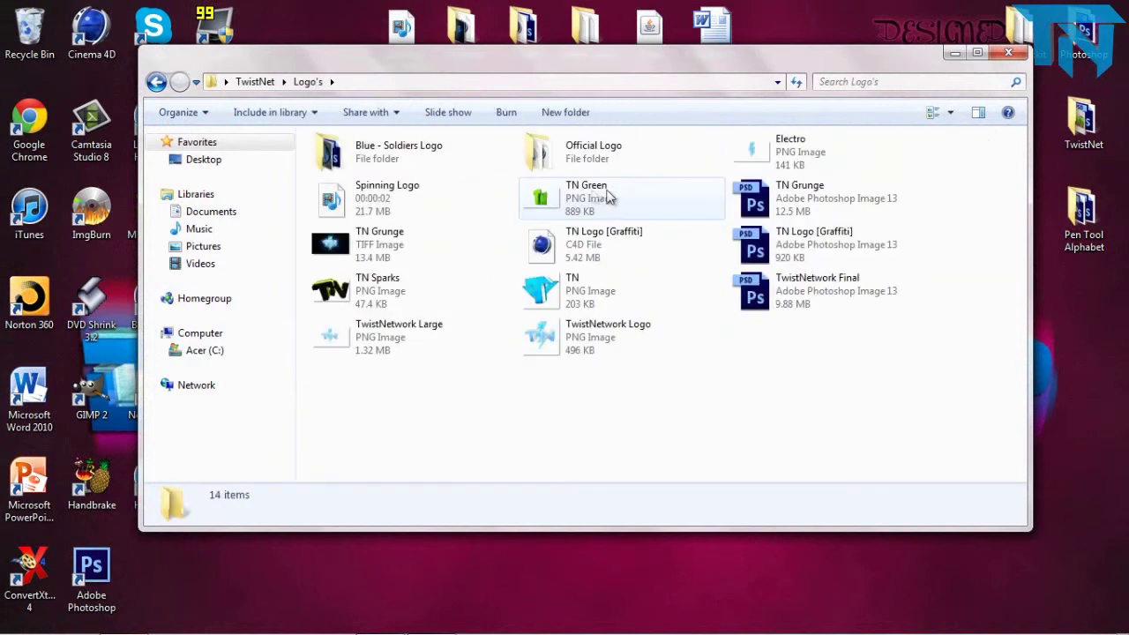
double_click(606, 156)
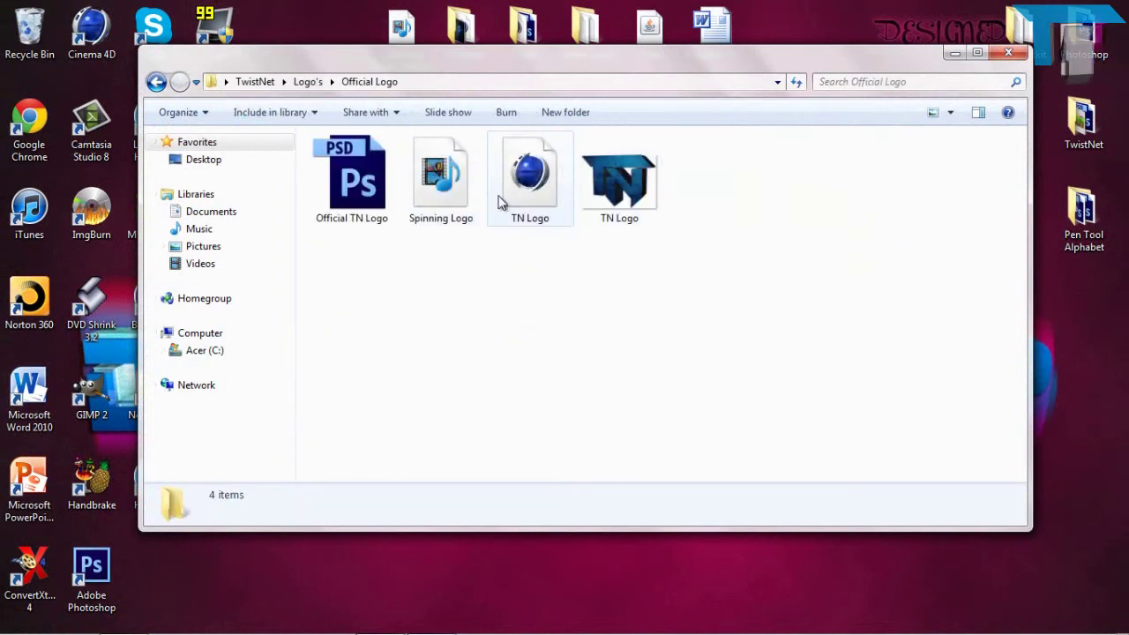
double_click(509, 193)
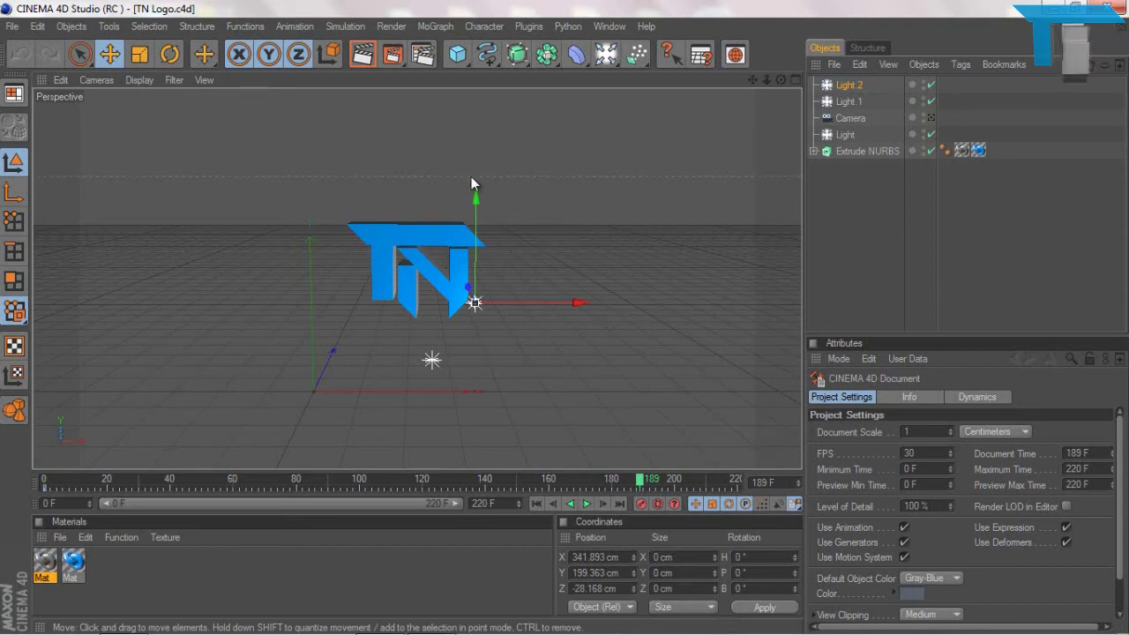
Step: Copy the Extrude NURBS logo from TN Logo.c4d into an empty project, closing the source without saving
click(828, 153)
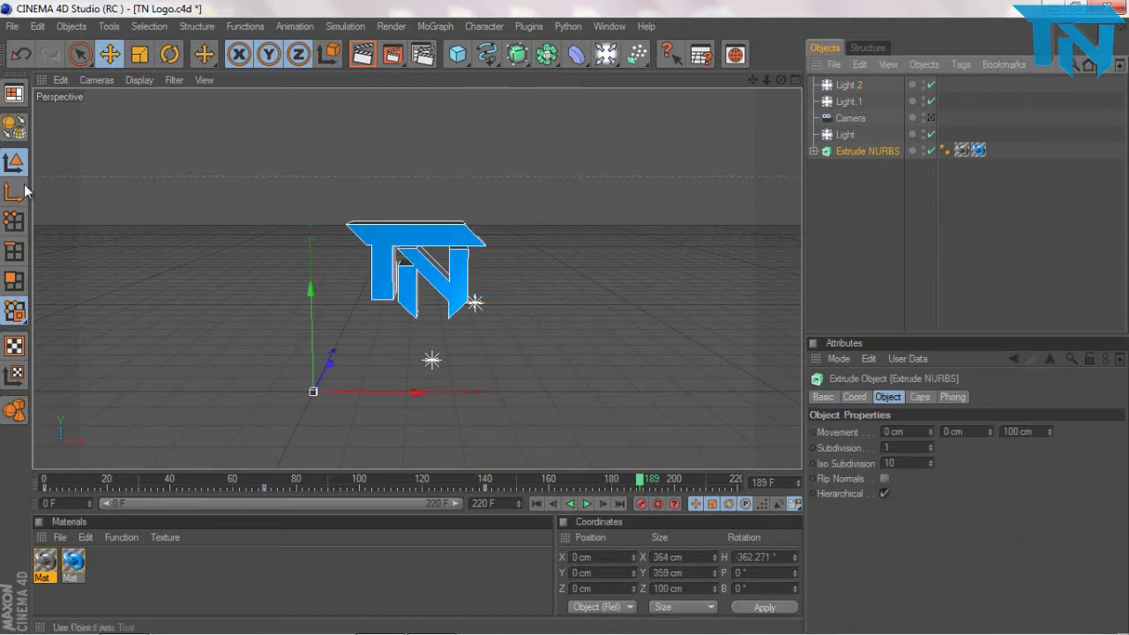
click(13, 26)
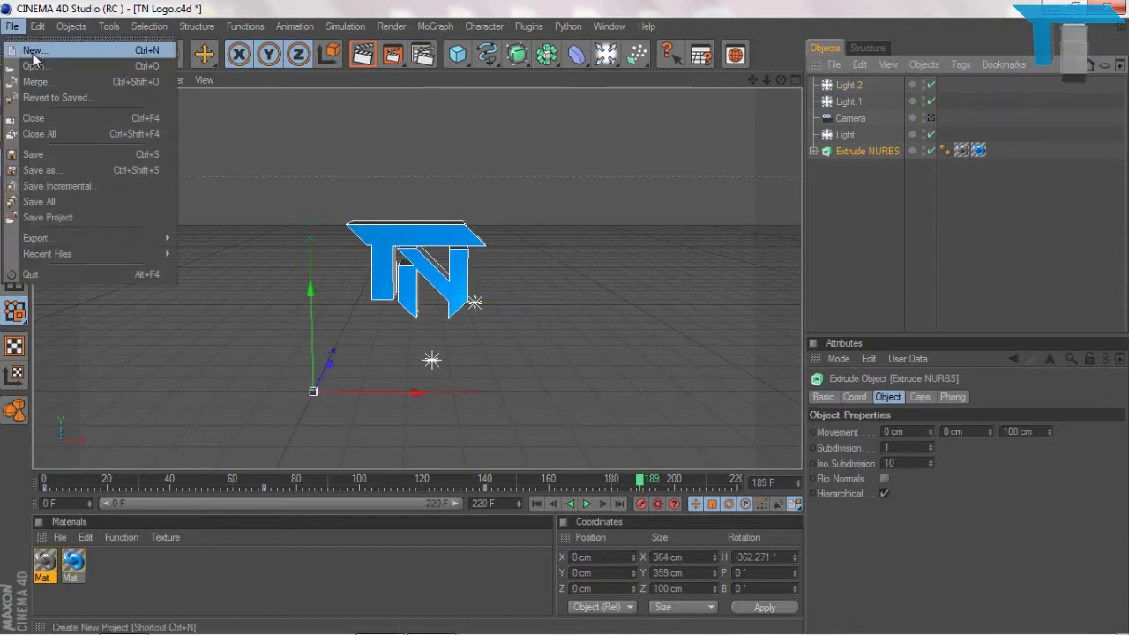
click(19, 120)
click(575, 389)
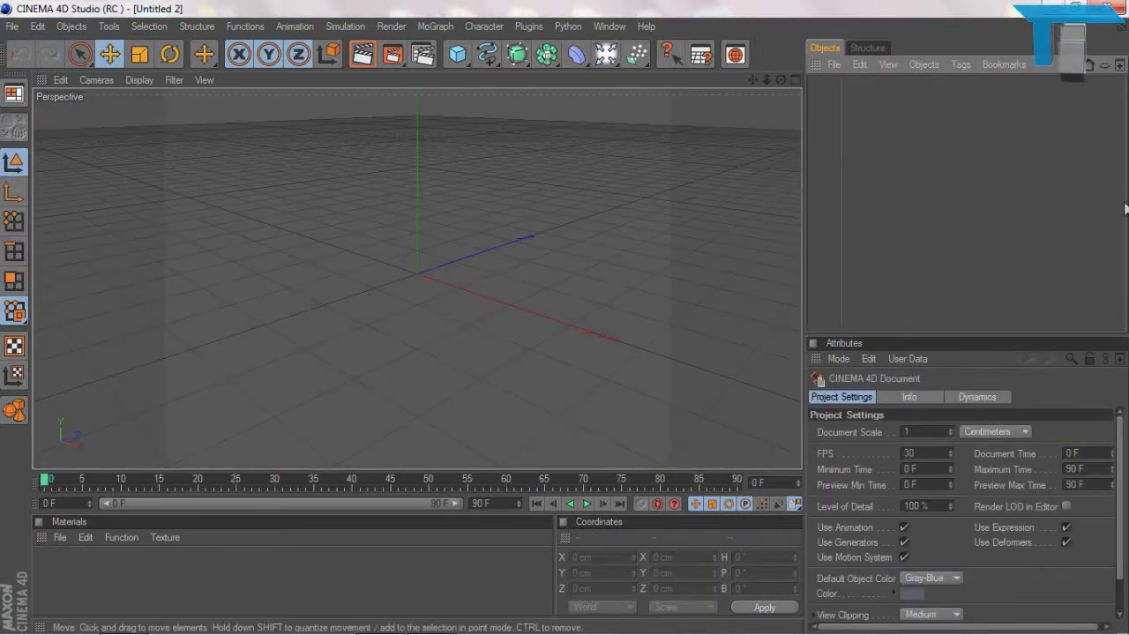
key(ctrl+v)
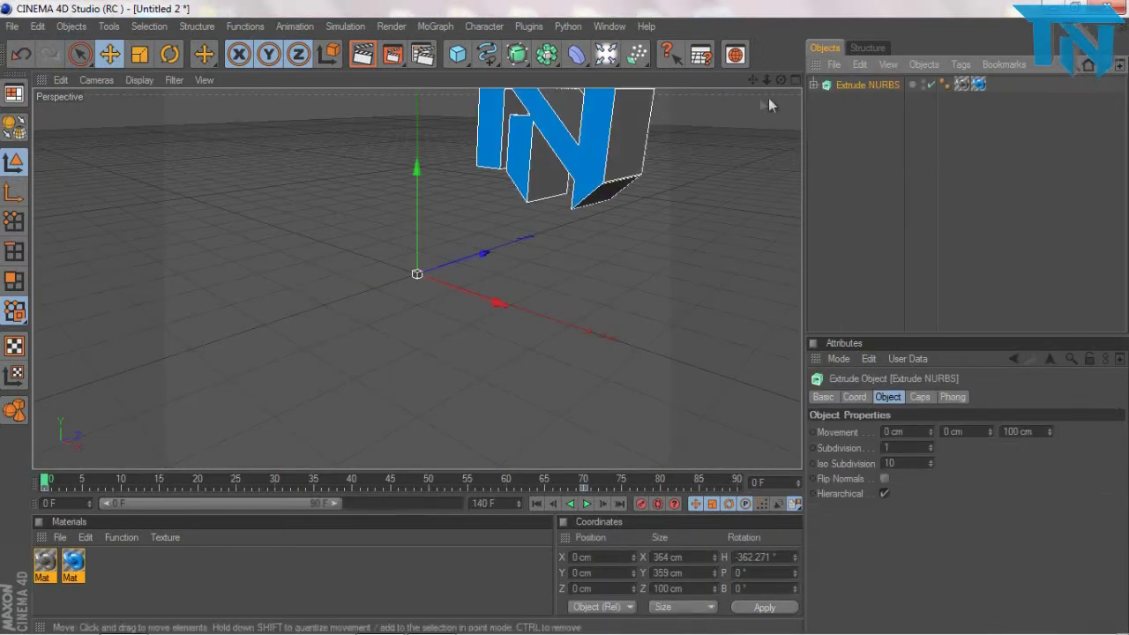
Step: Play the pasted logo's spin animation in the perspective view and stop it partway
drag(754, 78, 542, 309)
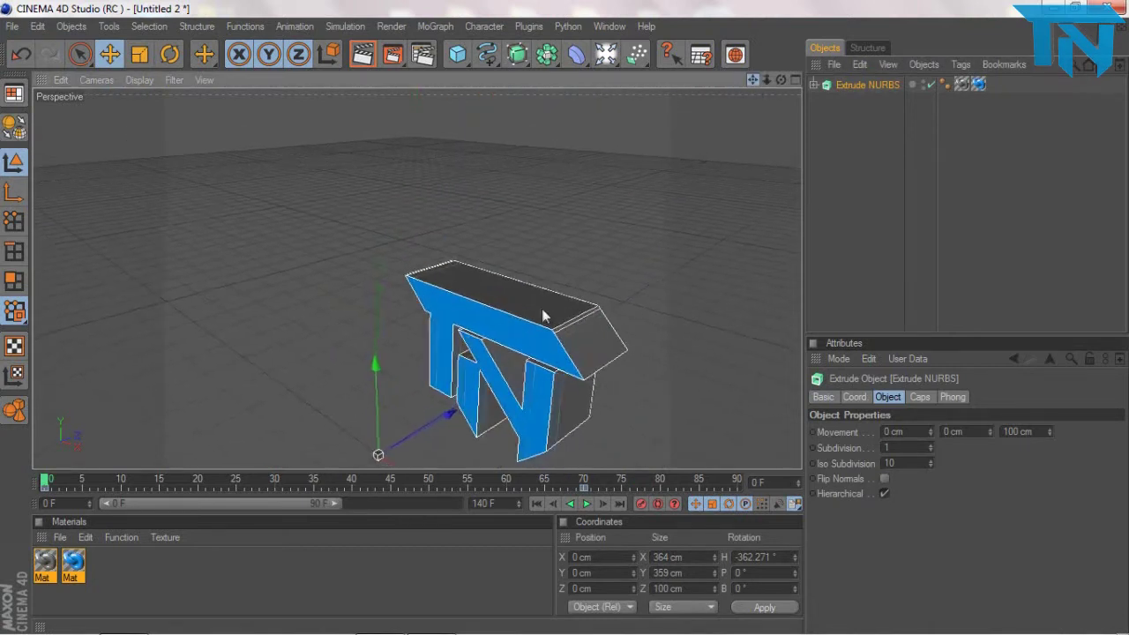
alt+middle_drag(542, 316, 565, 315)
click(587, 504)
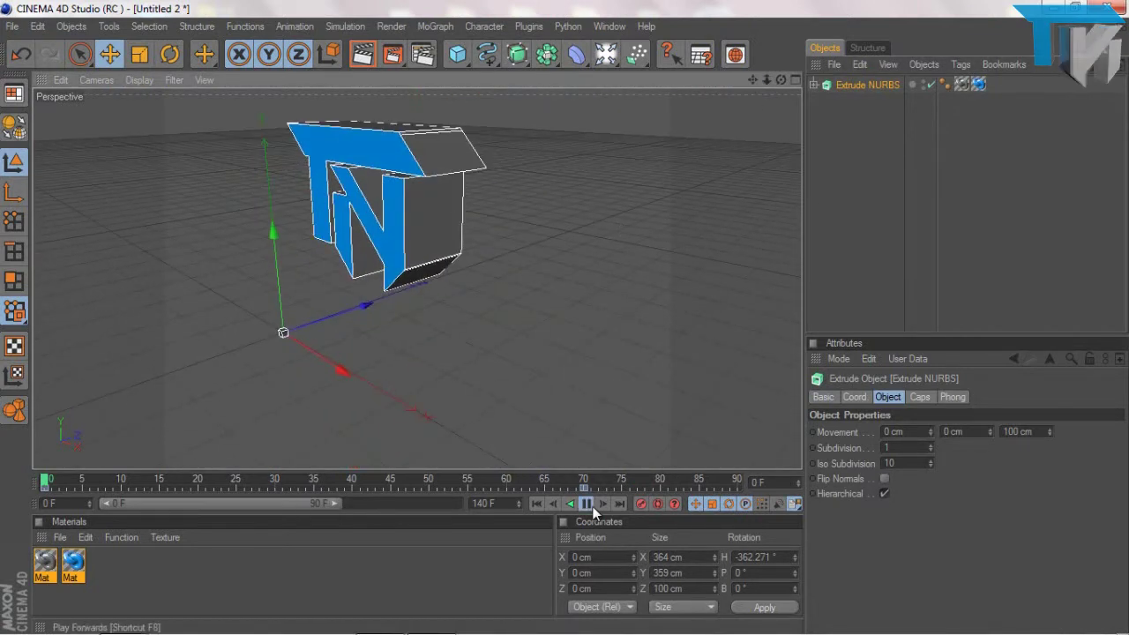
click(586, 503)
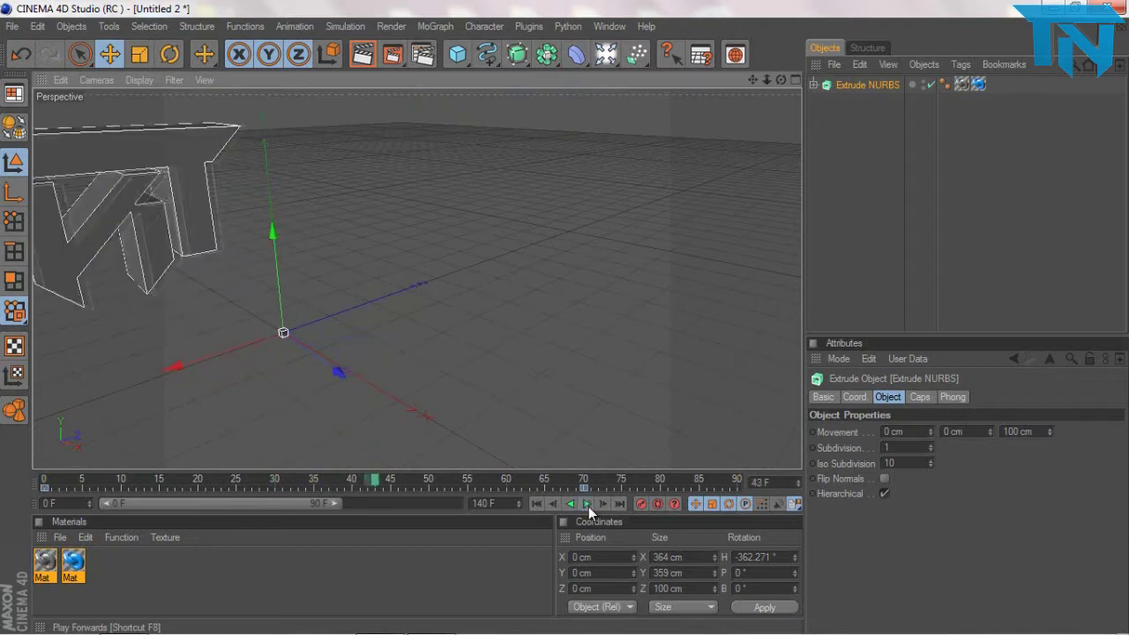
key(ctrl+z)
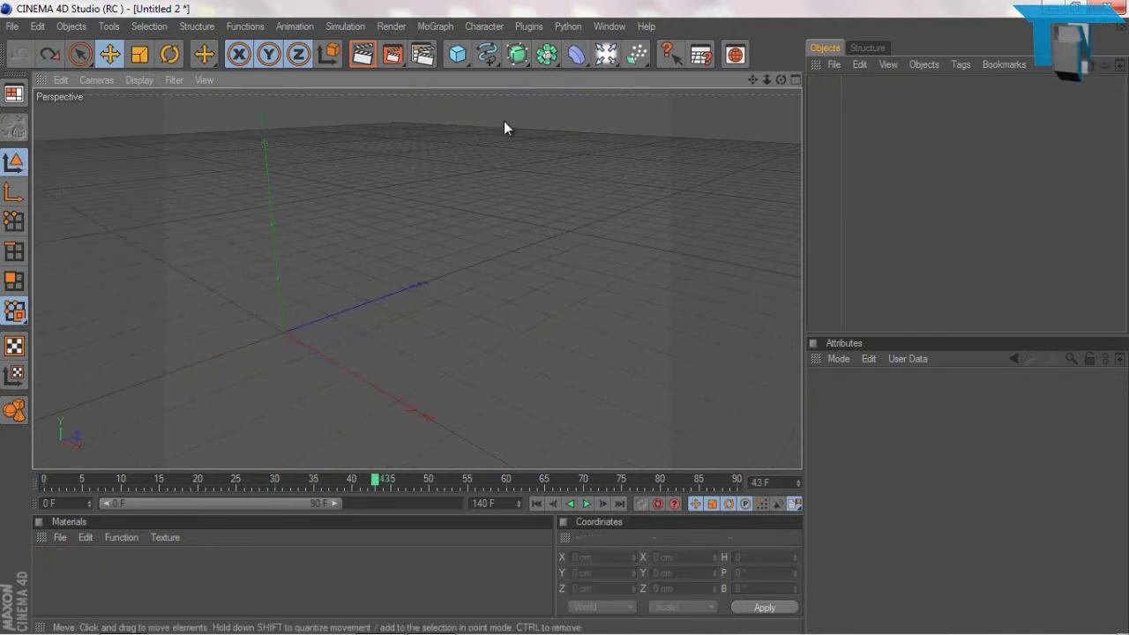
click(13, 26)
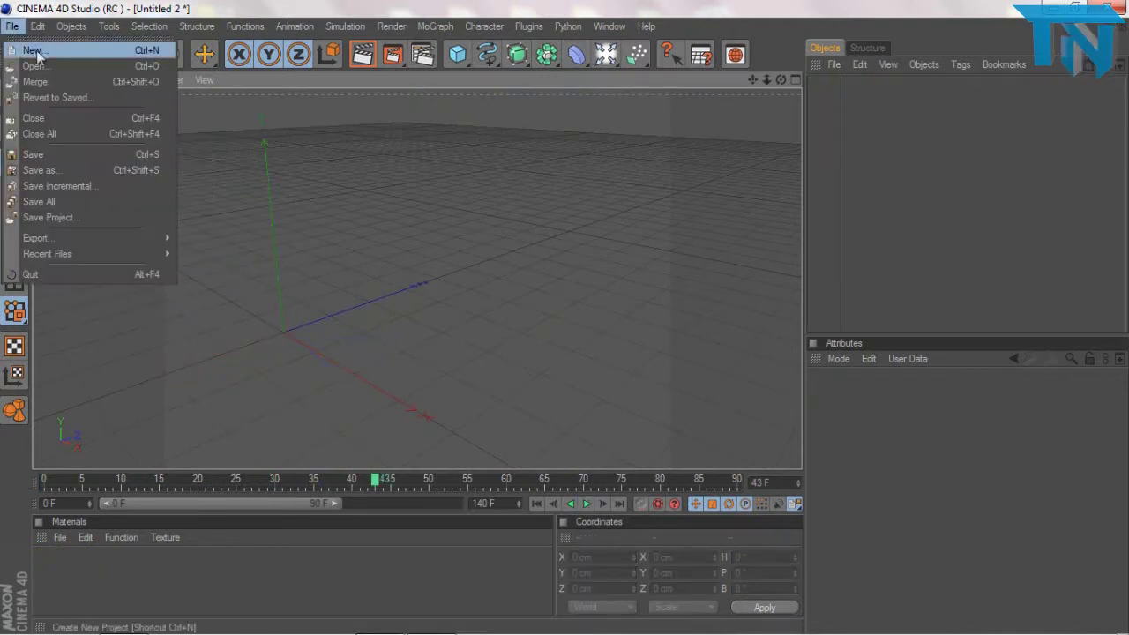
click(16, 27)
click(50, 53)
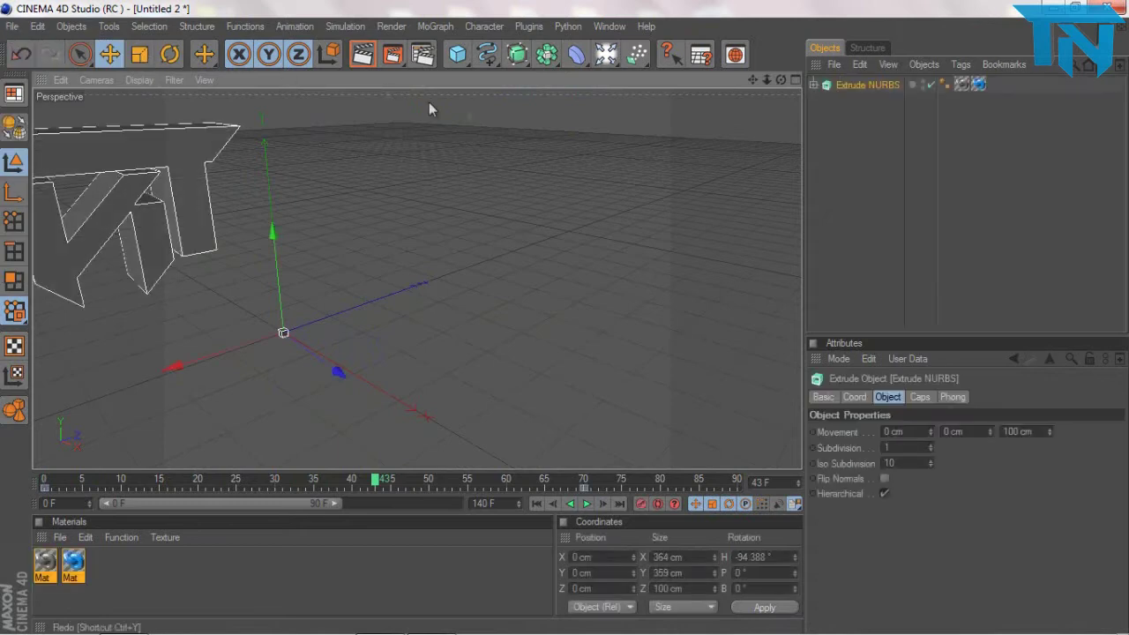
Step: Copy the Path 2 and Path 1 splines out of the Extrude NURBS into a new project, closing Untitled 2 without saving
click(815, 86)
click(847, 102)
shift+click(849, 117)
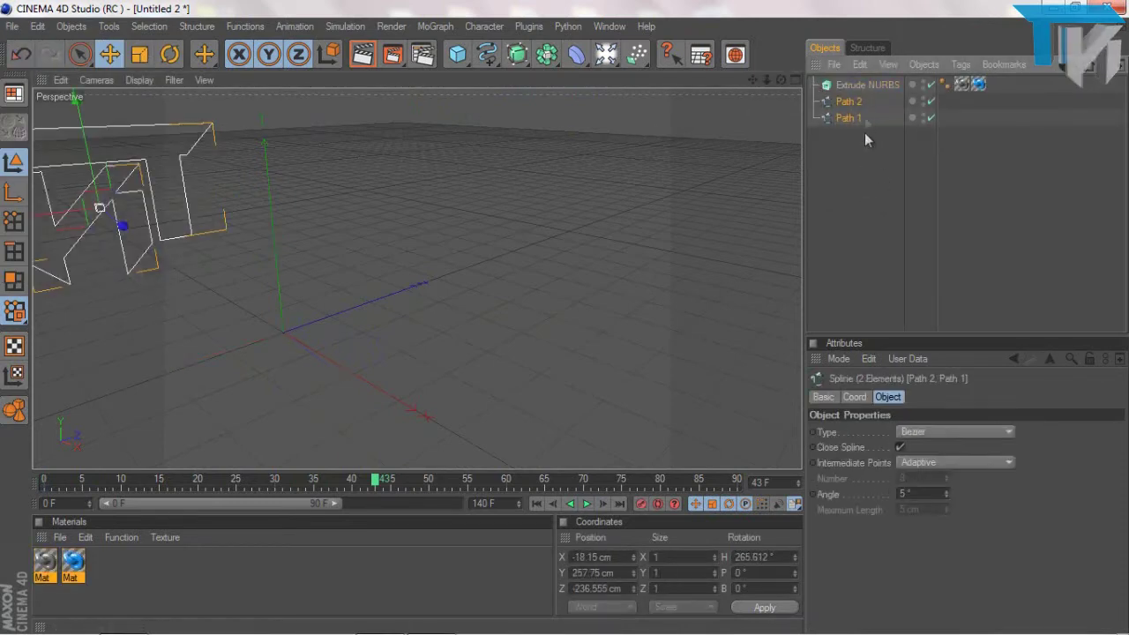
click(13, 25)
click(35, 117)
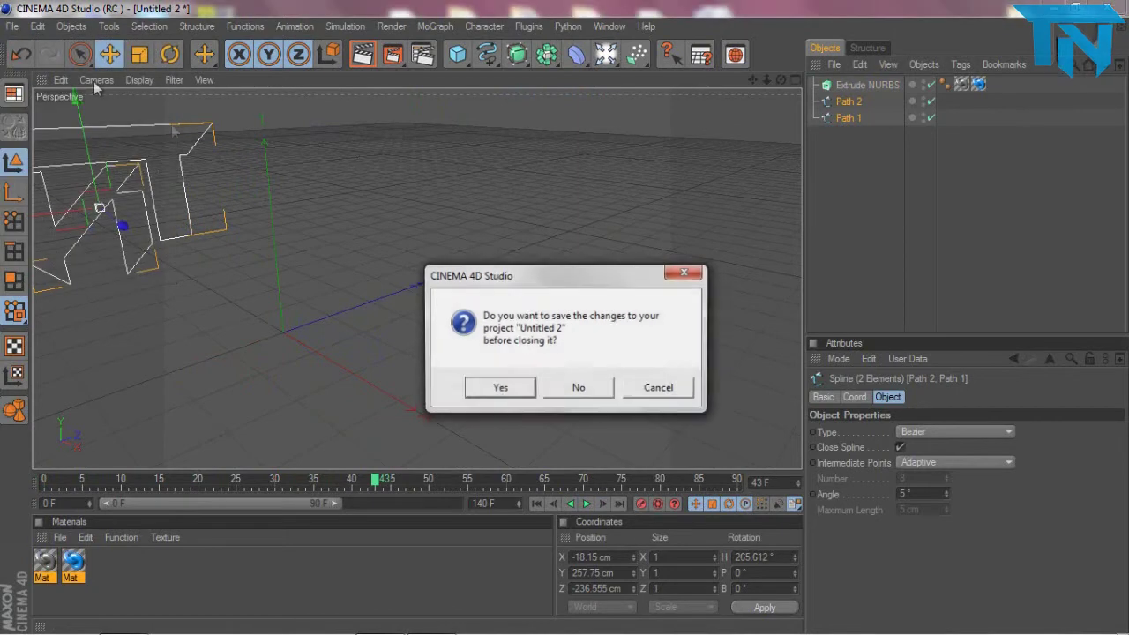
click(577, 385)
right_click(437, 275)
click(448, 293)
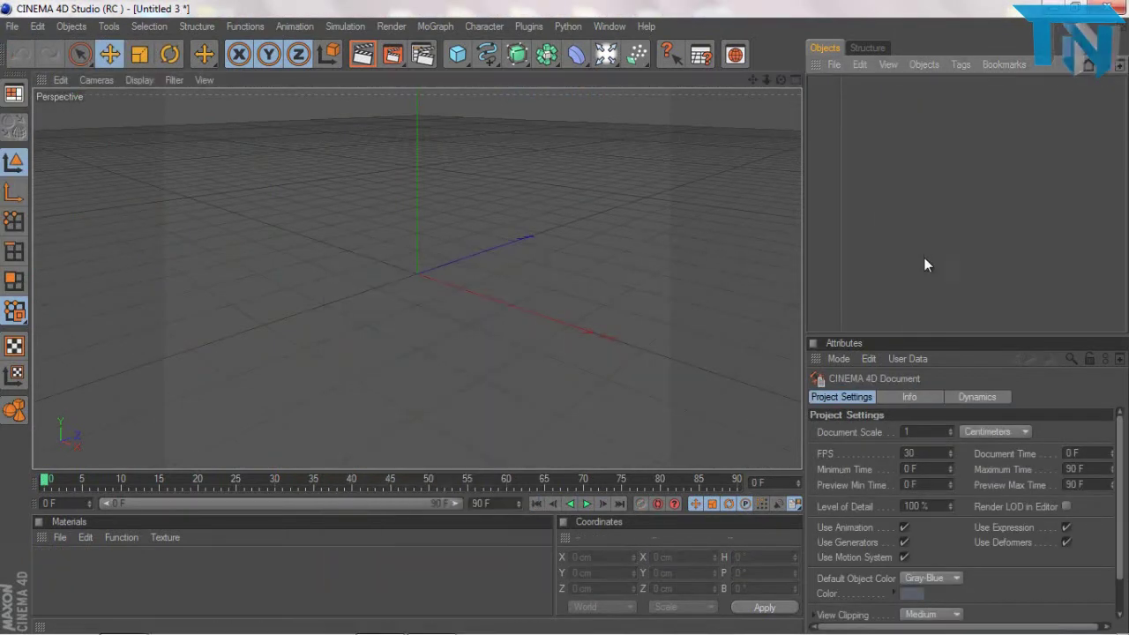
key(ctrl+v)
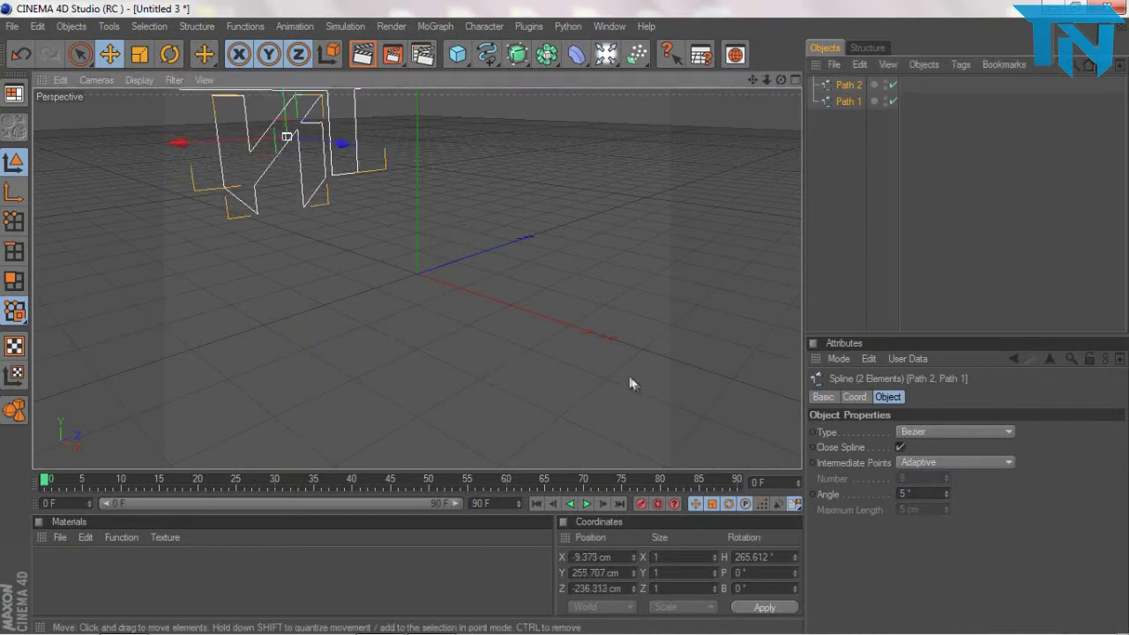
Step: Play the timeline briefly with the two splines selected and return to the first frame
click(587, 504)
click(587, 504)
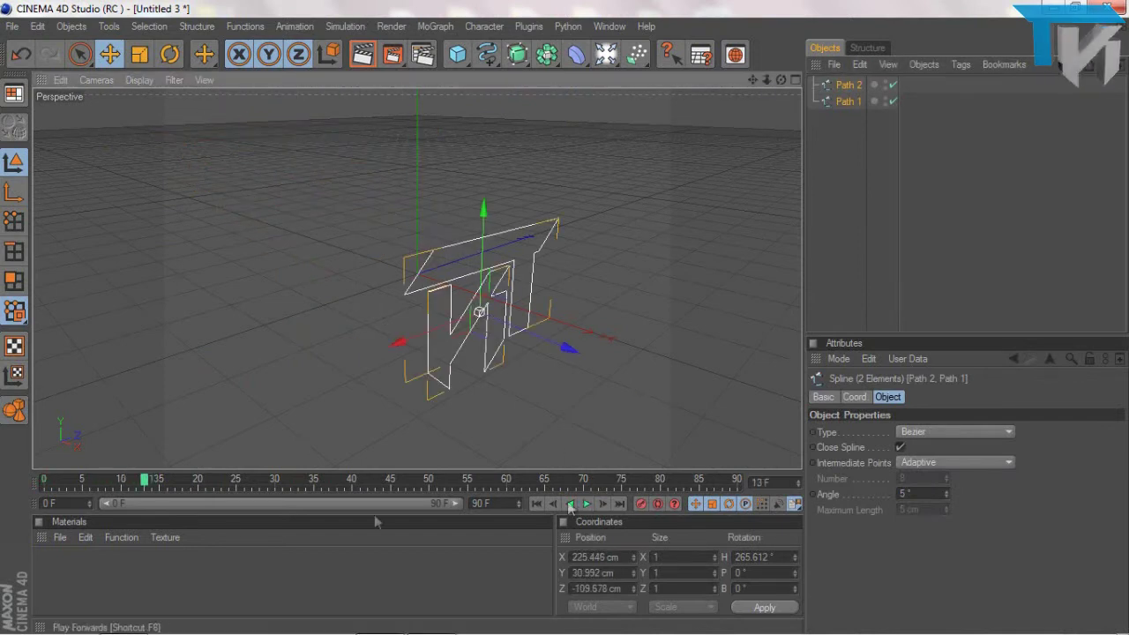
key(shift+f)
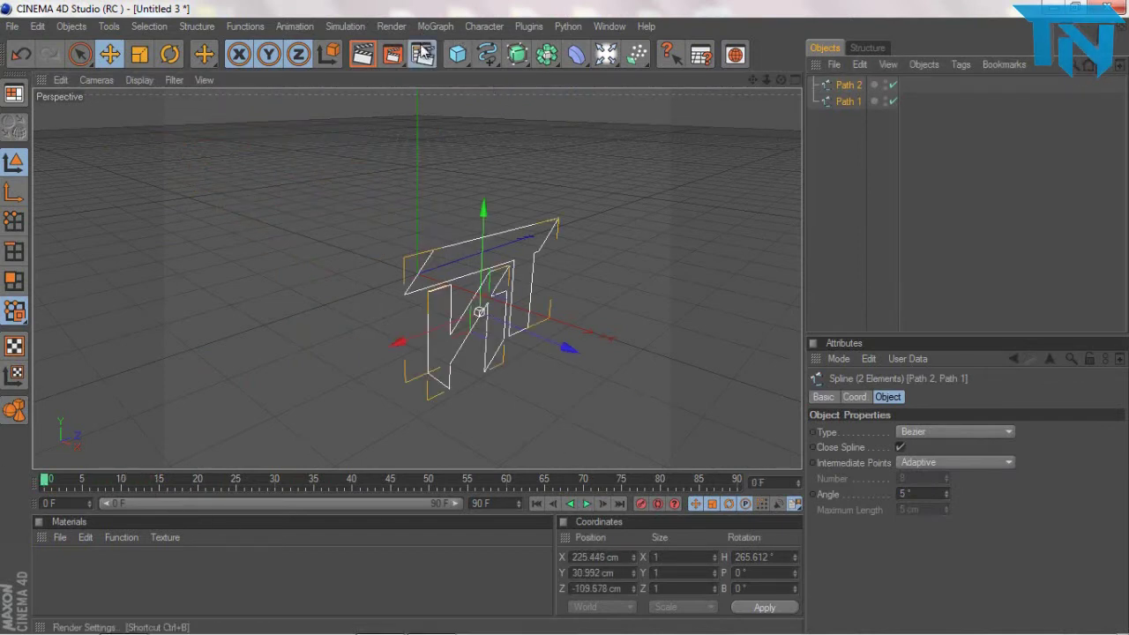
Step: Set the render output to 1280 by 720 pixels and the frame range to All Frames
click(423, 54)
click(159, 64)
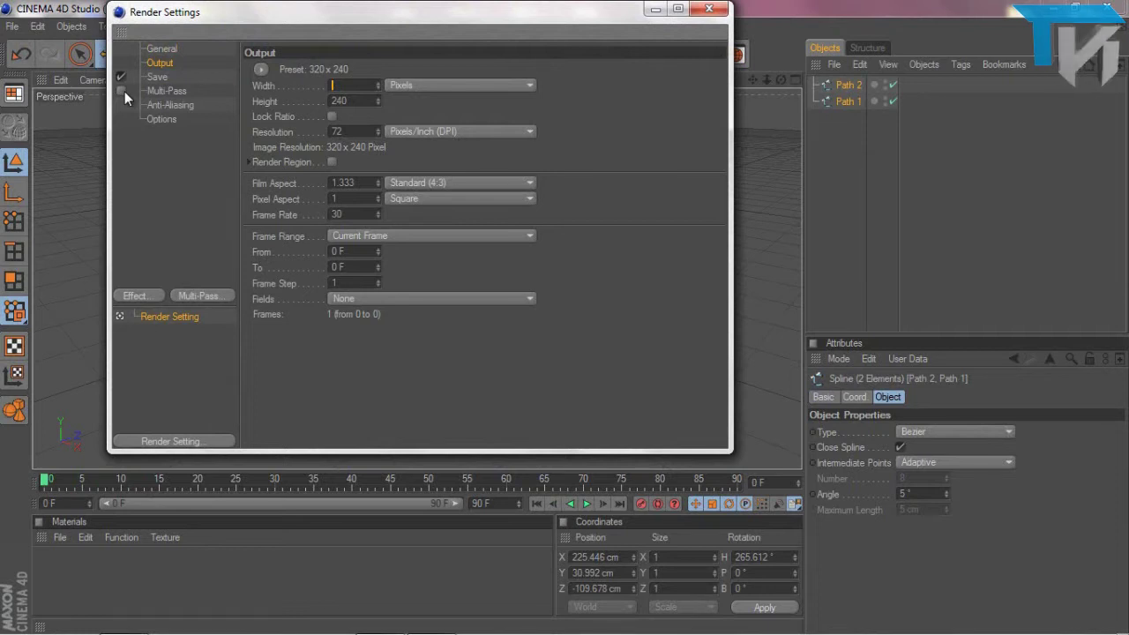
text(1)
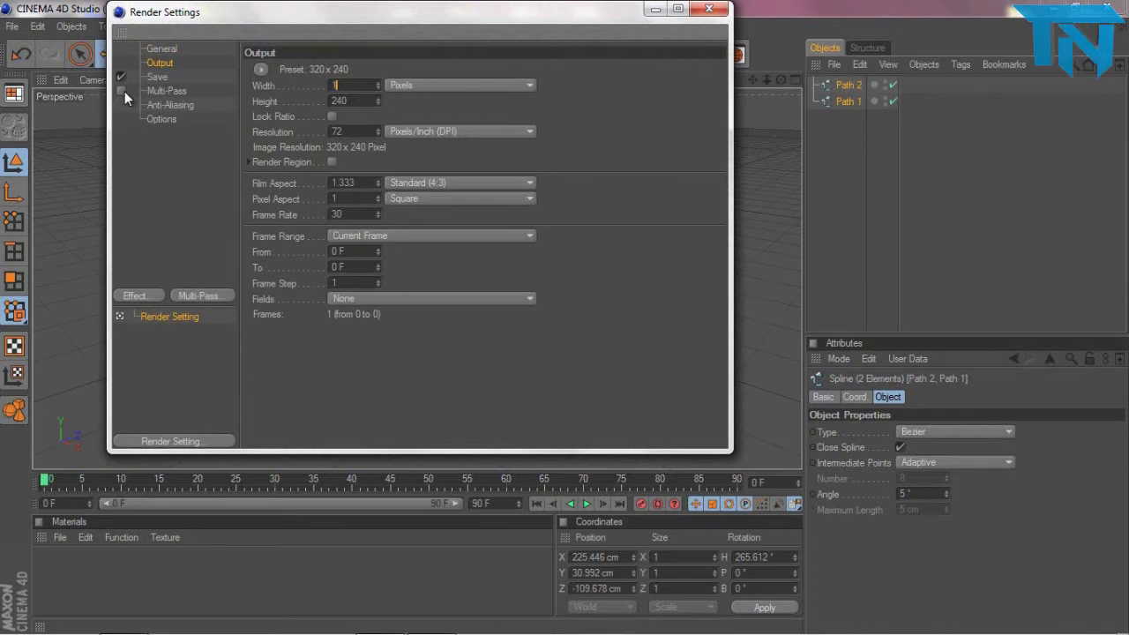
text(280)
key(Tab)
text(720)
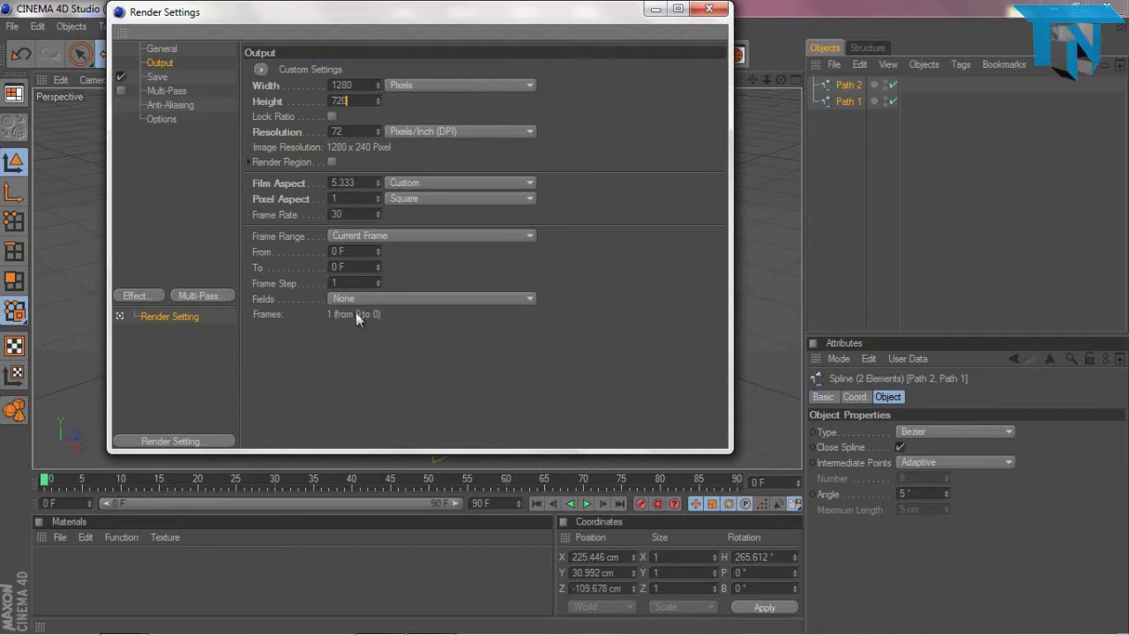
key(Return)
click(354, 238)
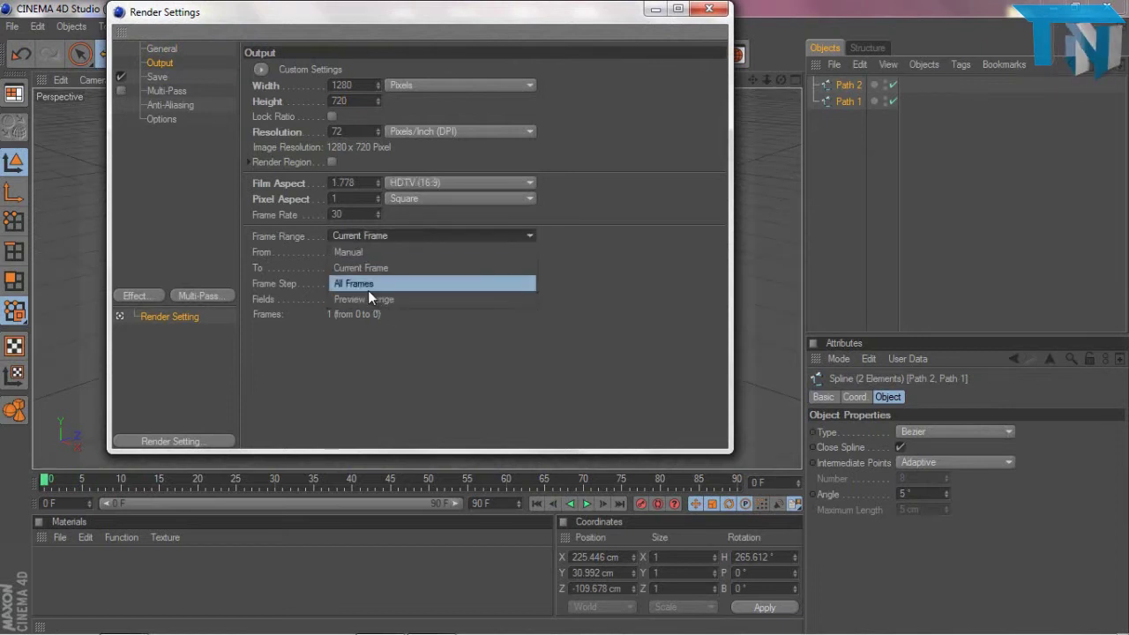
click(368, 286)
Step: Set the render save format to QuickTime Movie with the alpha channel enabled
click(163, 77)
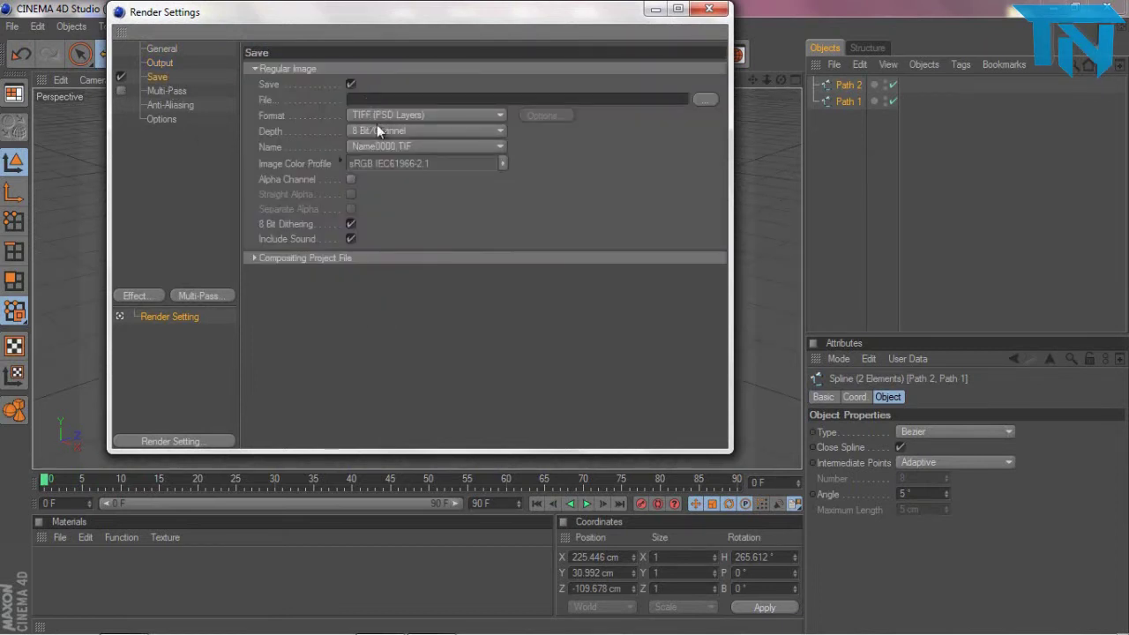
click(376, 117)
click(381, 550)
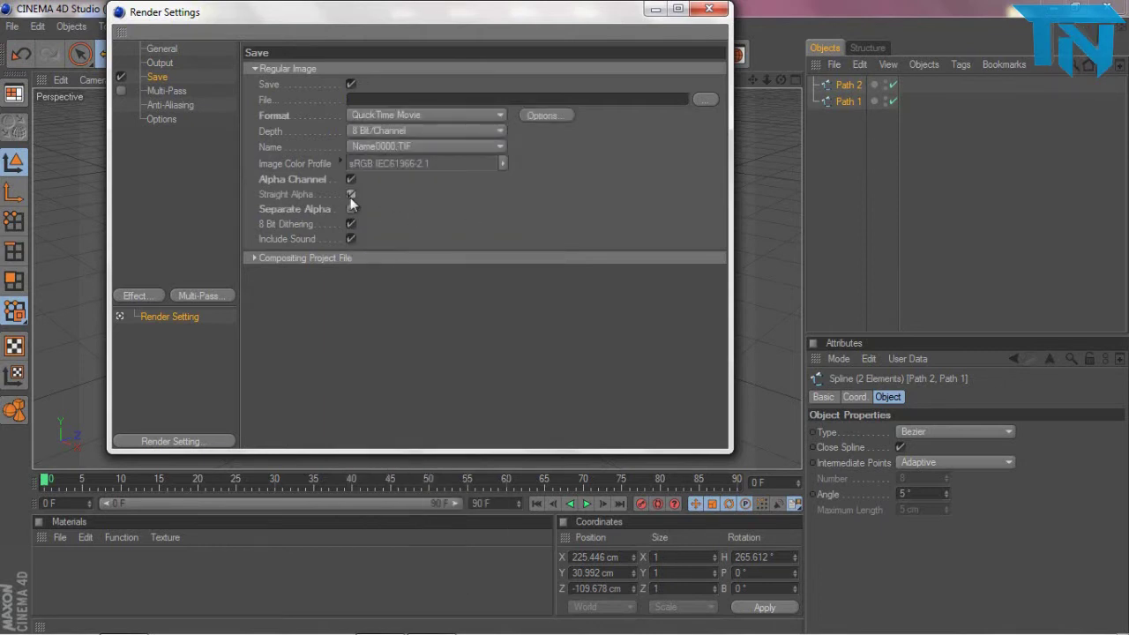
Step: Set render anti-aliasing to Best with the Animation filter, a 2x2 minimum level and a 4x4 maximum level
click(177, 92)
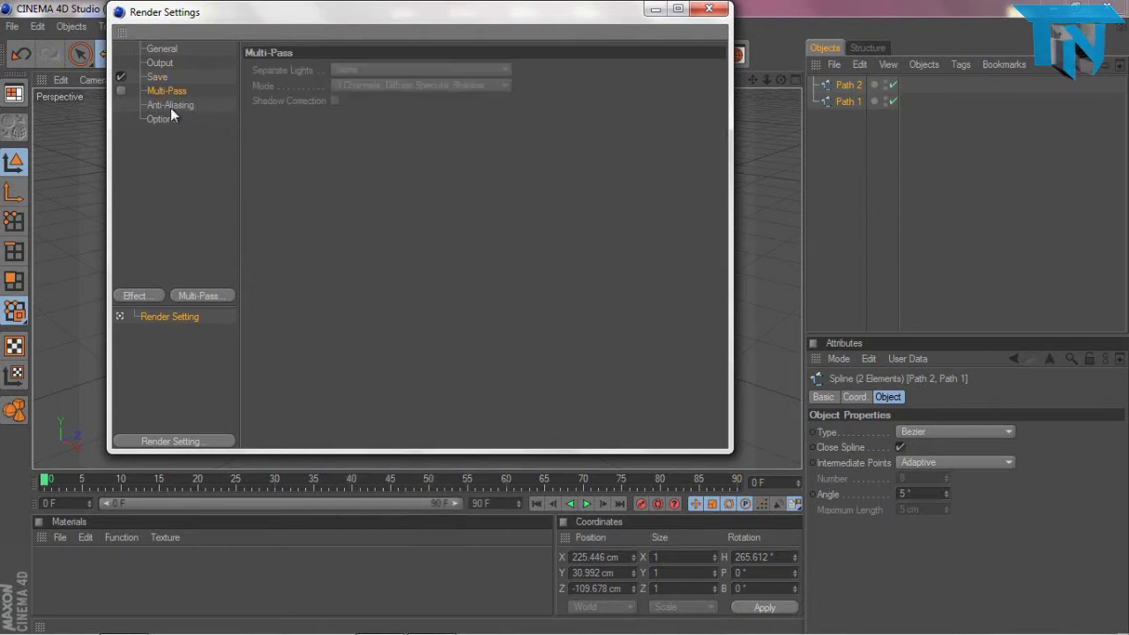
click(171, 106)
click(361, 69)
click(357, 117)
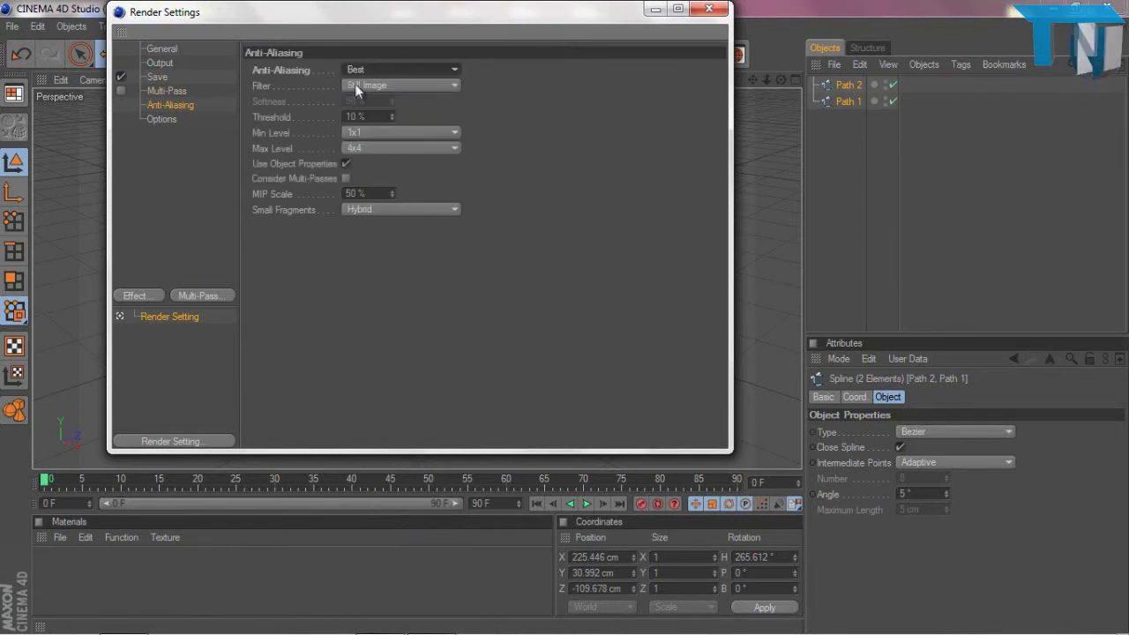
click(355, 84)
click(355, 120)
click(358, 133)
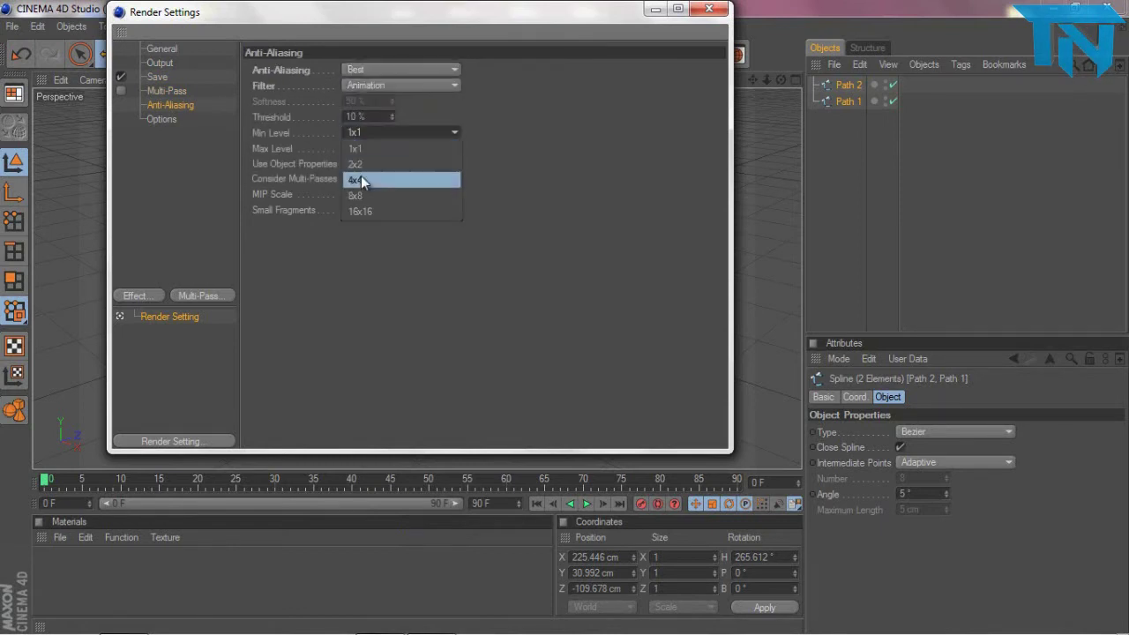
click(354, 164)
click(362, 149)
click(364, 180)
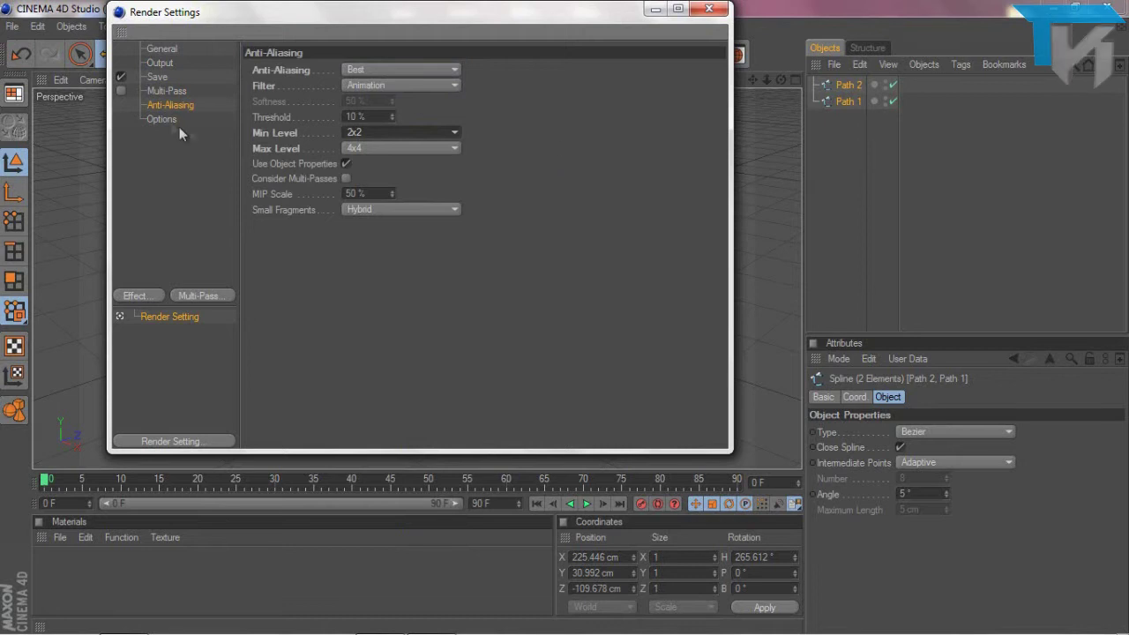
Step: Close the render settings and raise both logo splines to a Y position of about 136.5 cm
click(176, 123)
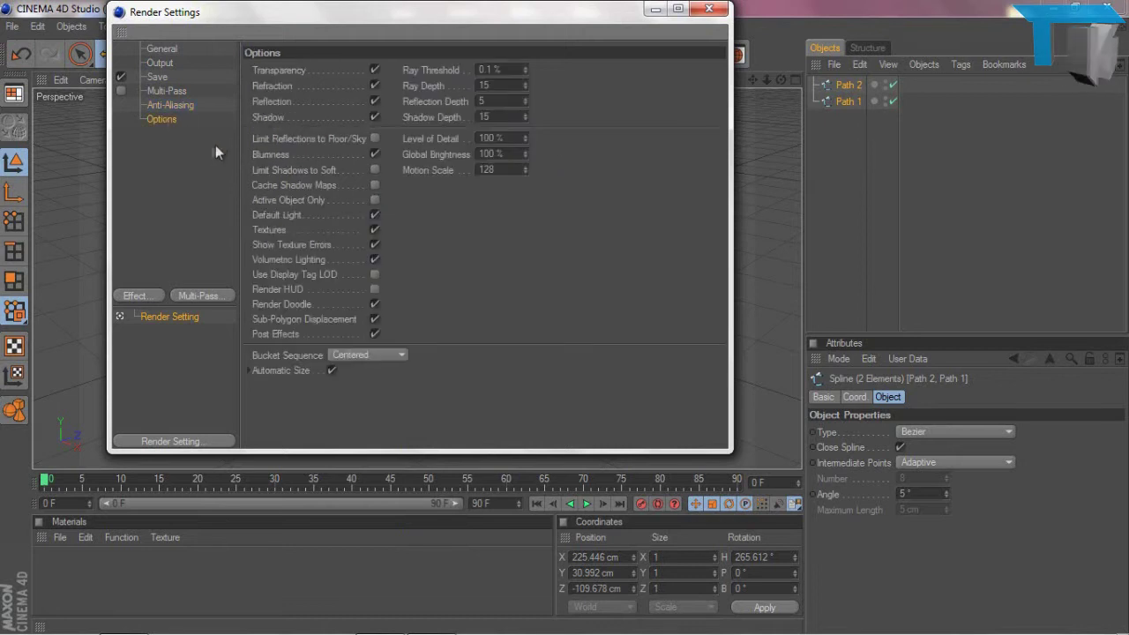
click(708, 8)
drag(780, 81, 574, 320)
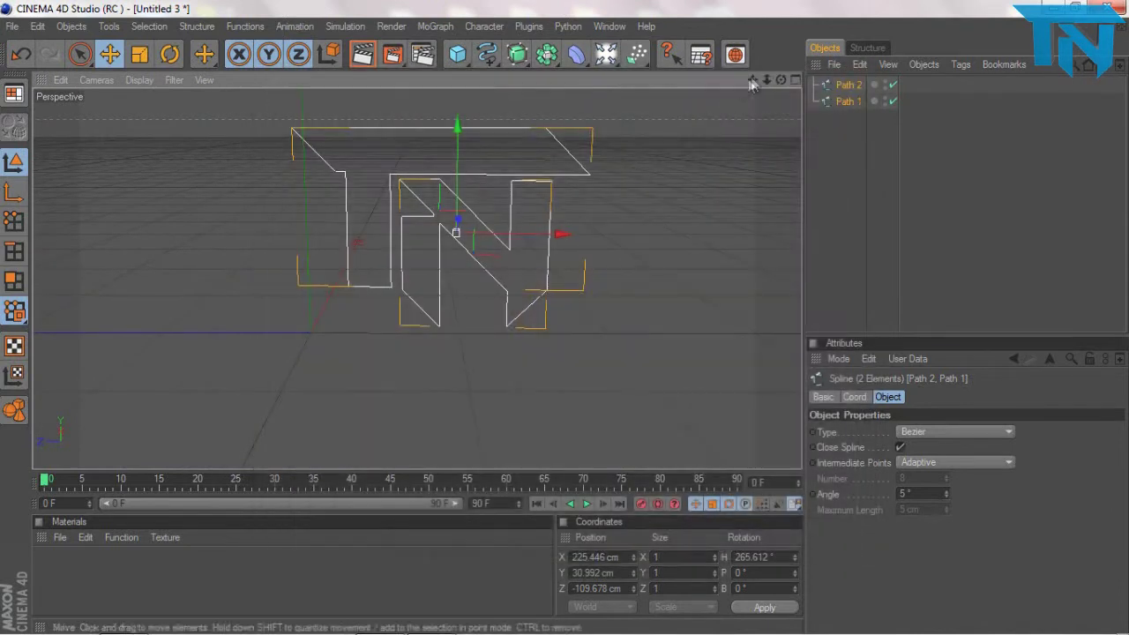
drag(752, 80, 755, 99)
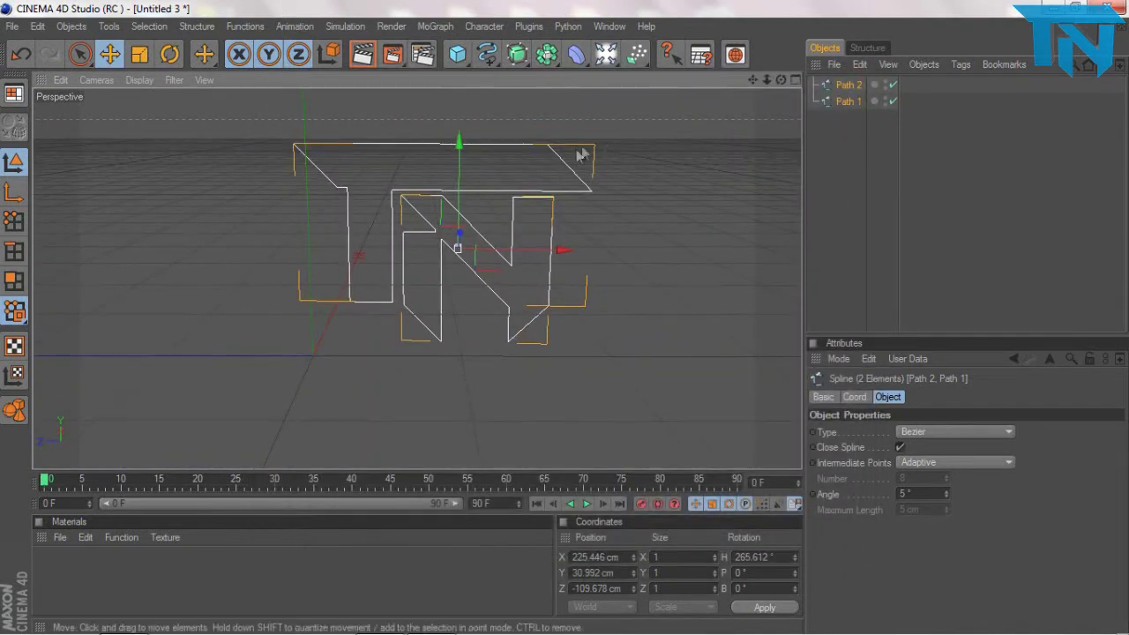
drag(459, 155, 458, 123)
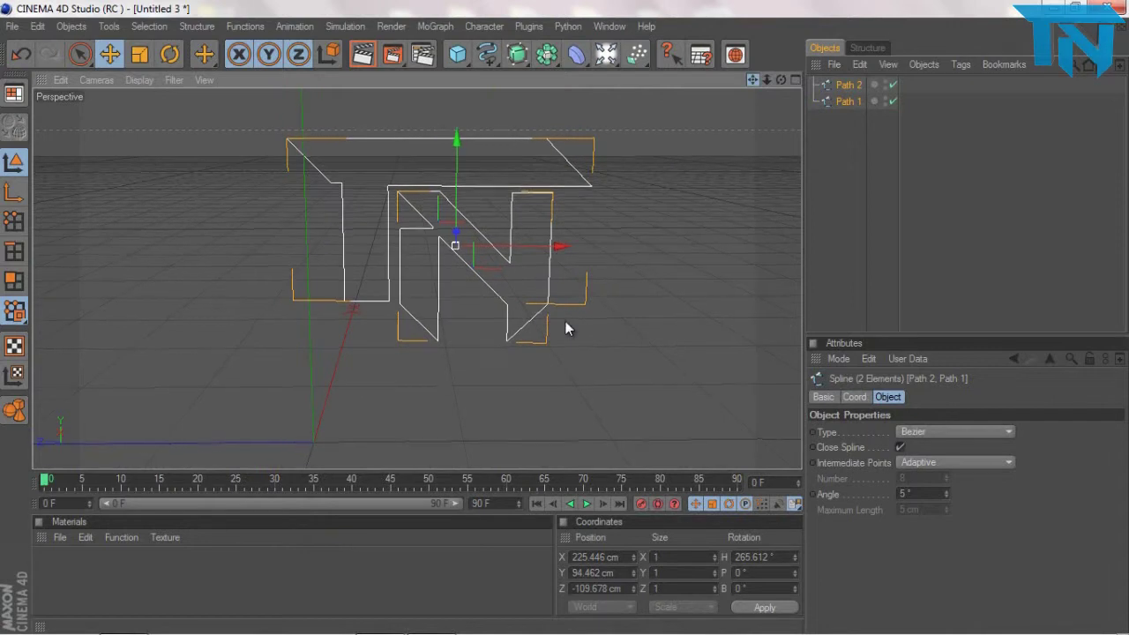
drag(753, 79, 755, 93)
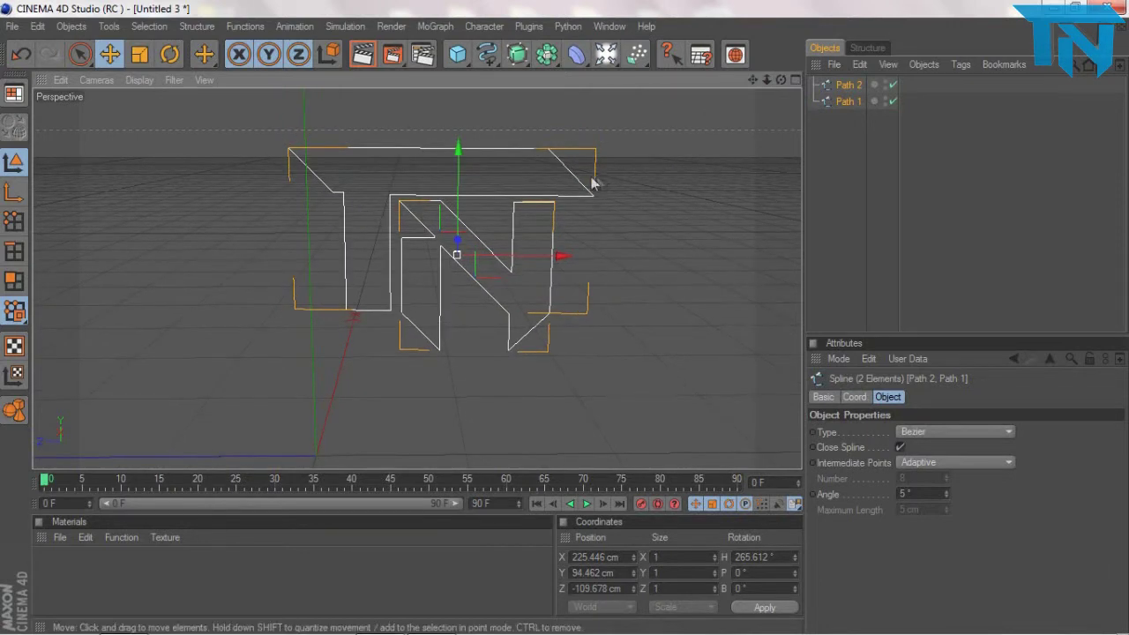
drag(459, 152, 459, 106)
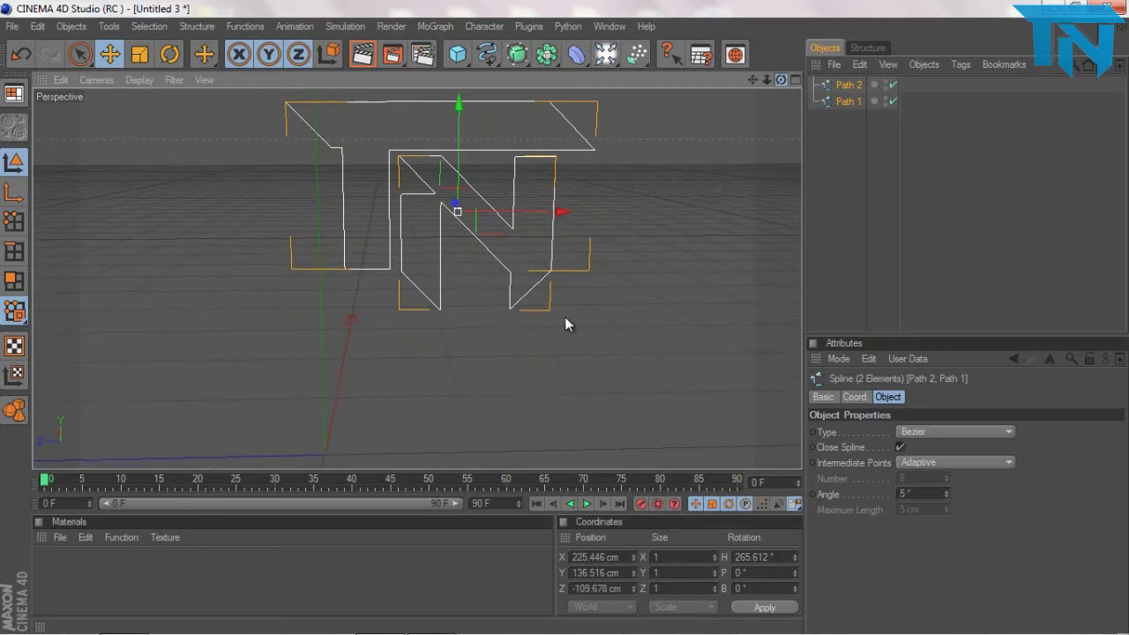
Step: Add an Extrude NURBS object, nest both logo paths inside it and enable its Hierarchical option
drag(517, 55, 670, 71)
drag(849, 100, 870, 84)
click(813, 84)
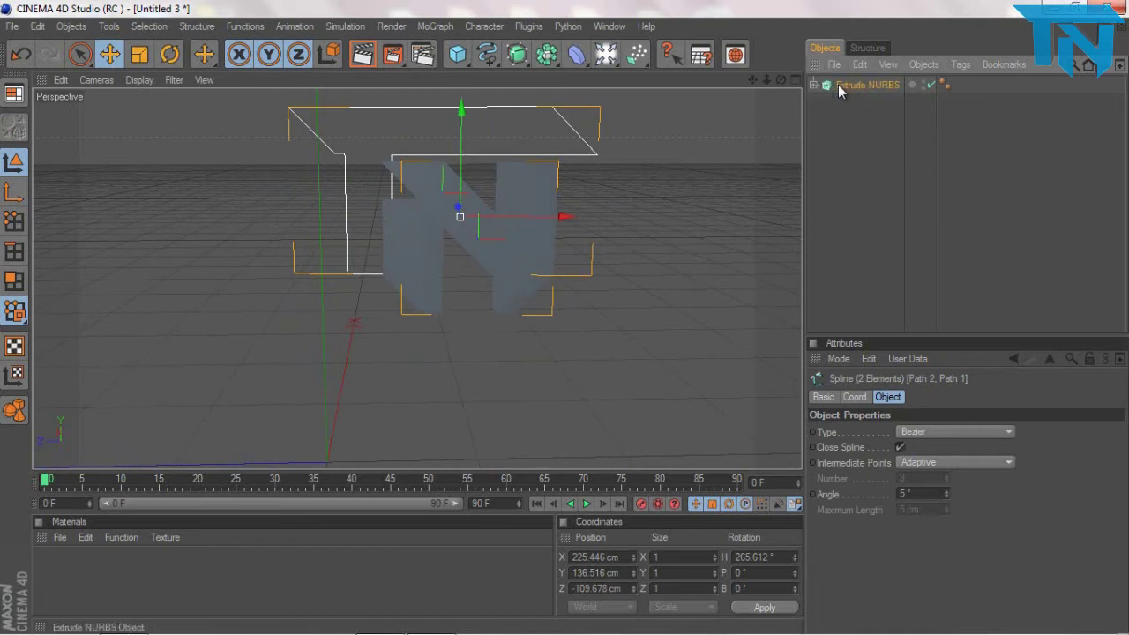
click(839, 85)
click(884, 494)
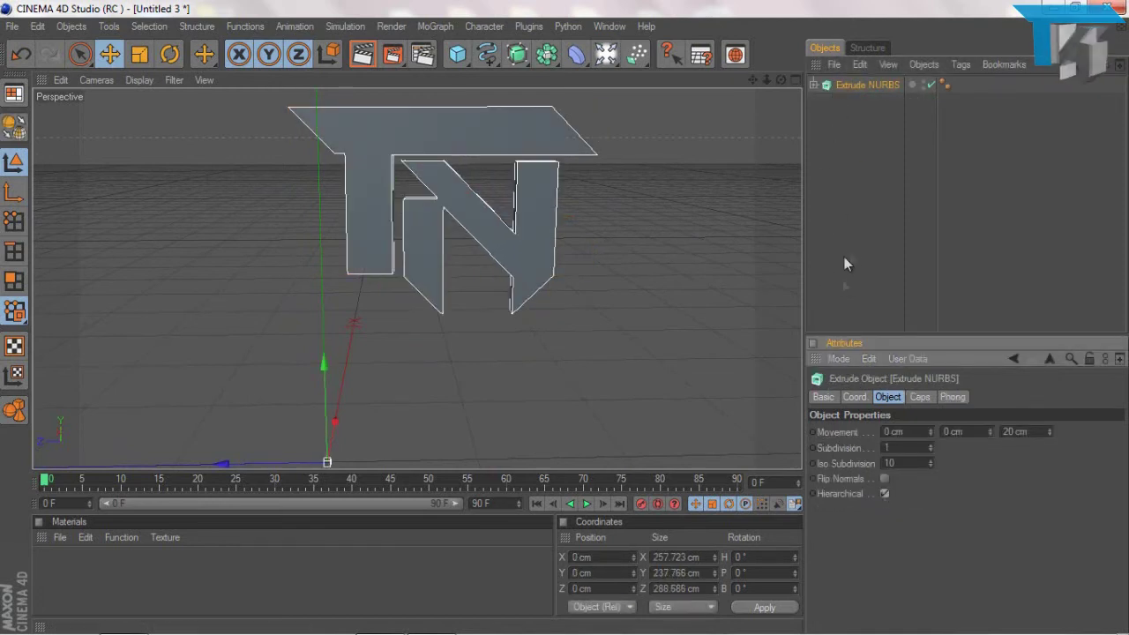
Step: Set the Extrude NURBS movement in Z to 100 cm and deselect the object
double_click(1020, 432)
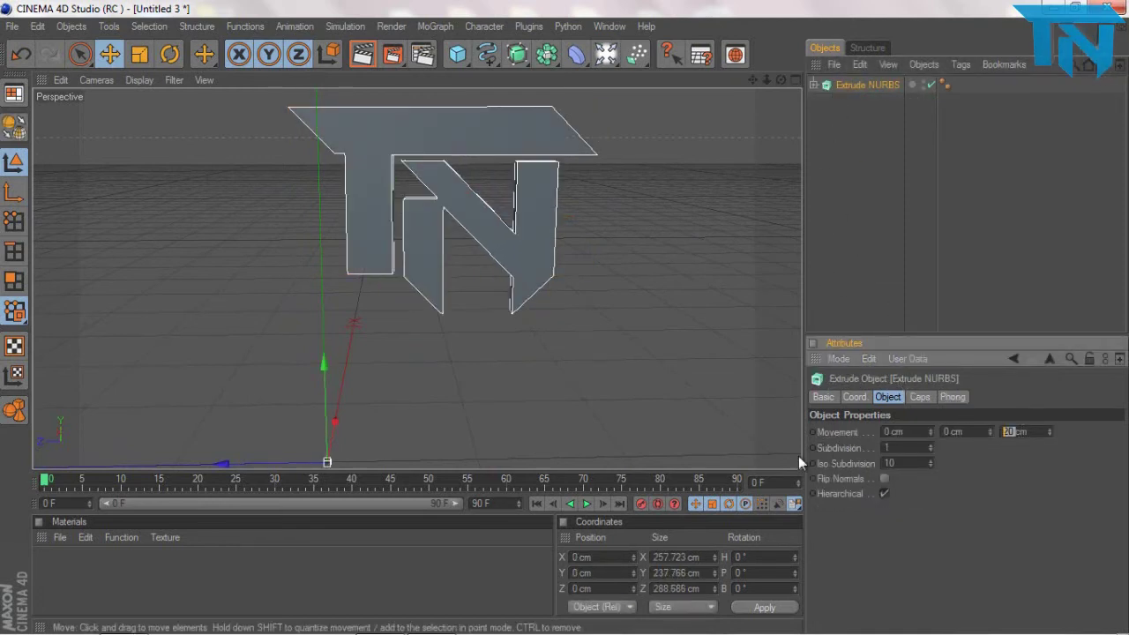
text(100)
key(Return)
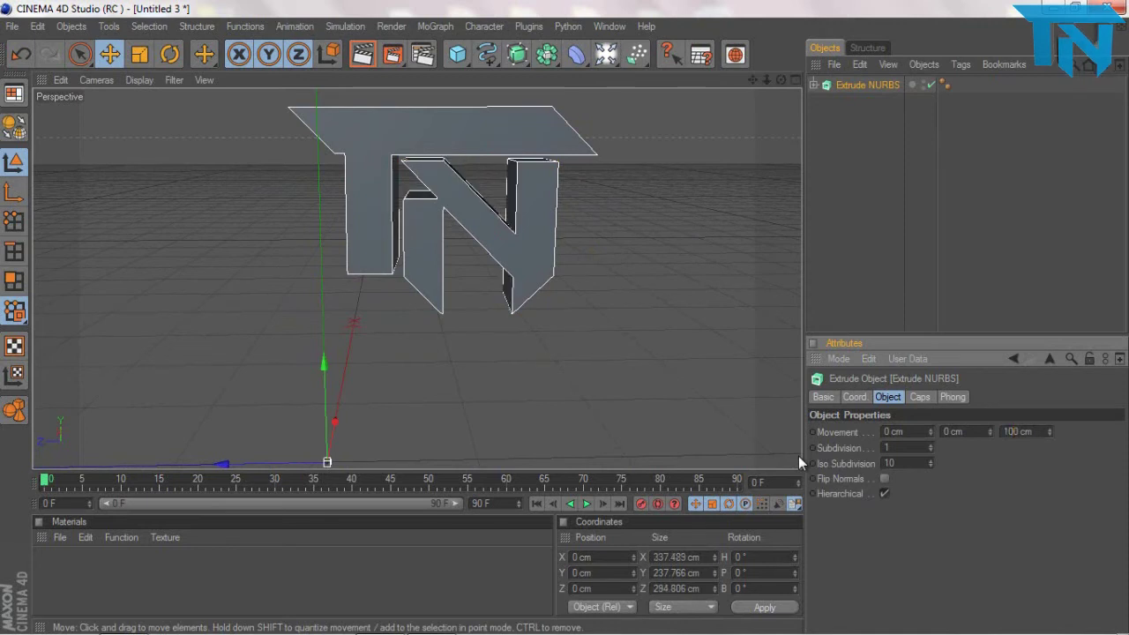
click(609, 225)
Step: Create a new material and set its color to blue with RGB 0, 159, 227
drag(751, 81, 651, 323)
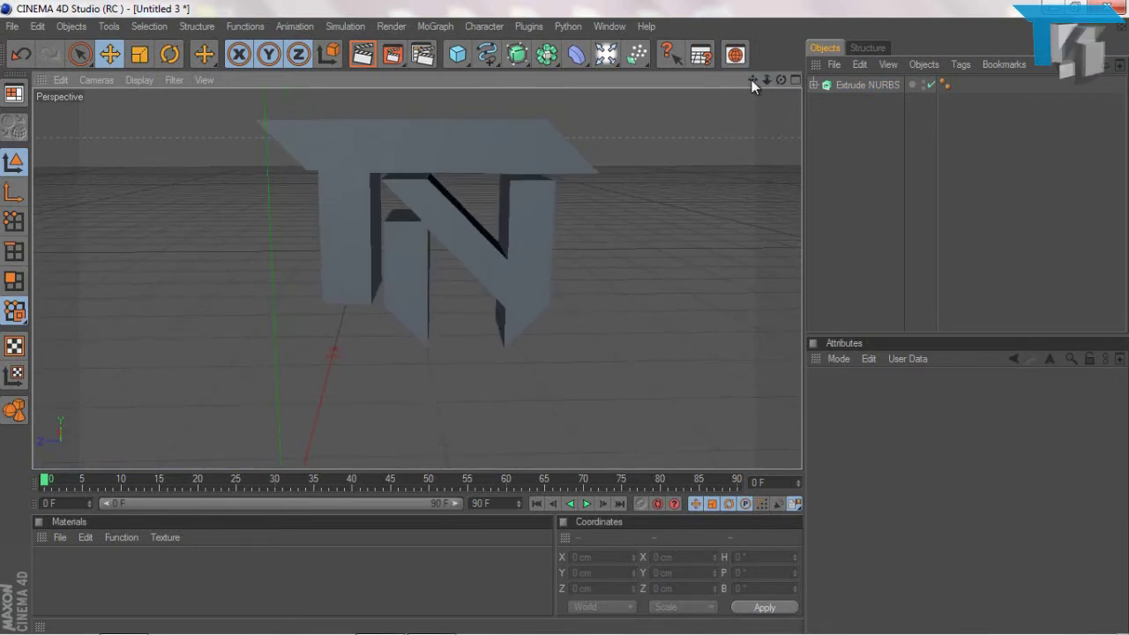
drag(751, 81, 293, 317)
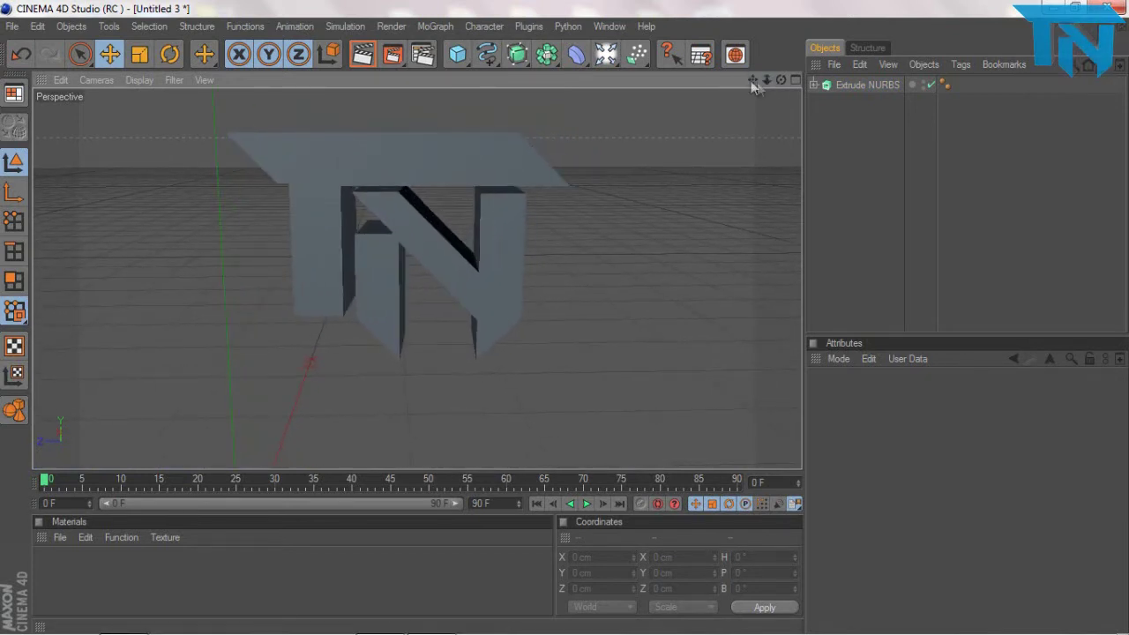
drag(565, 320, 564, 318)
drag(753, 80, 564, 319)
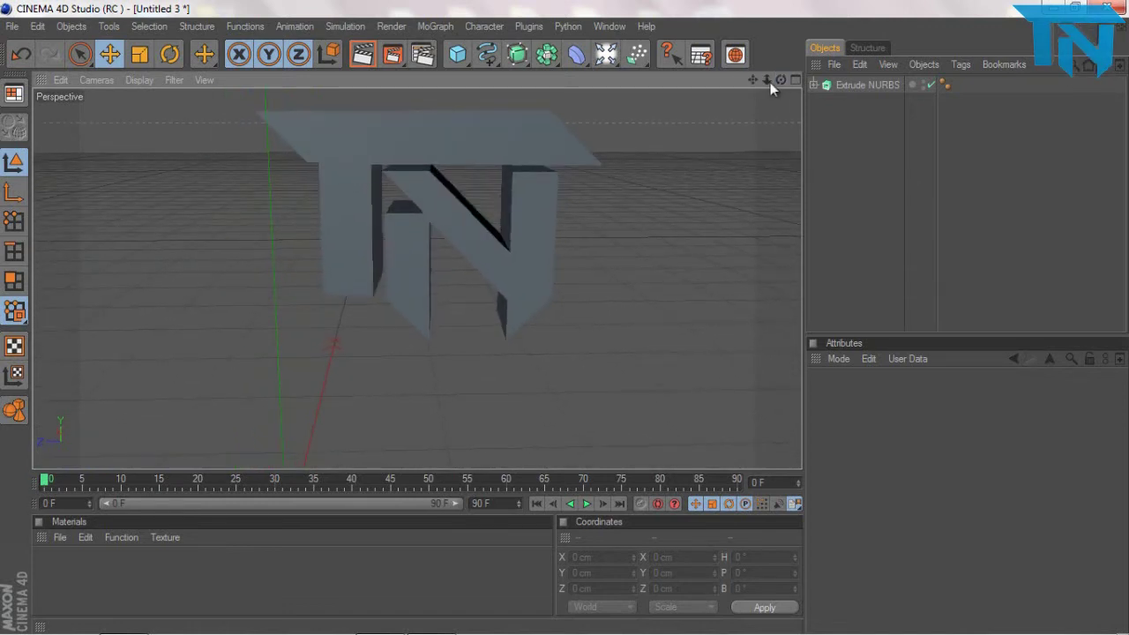
drag(751, 80, 563, 319)
double_click(53, 570)
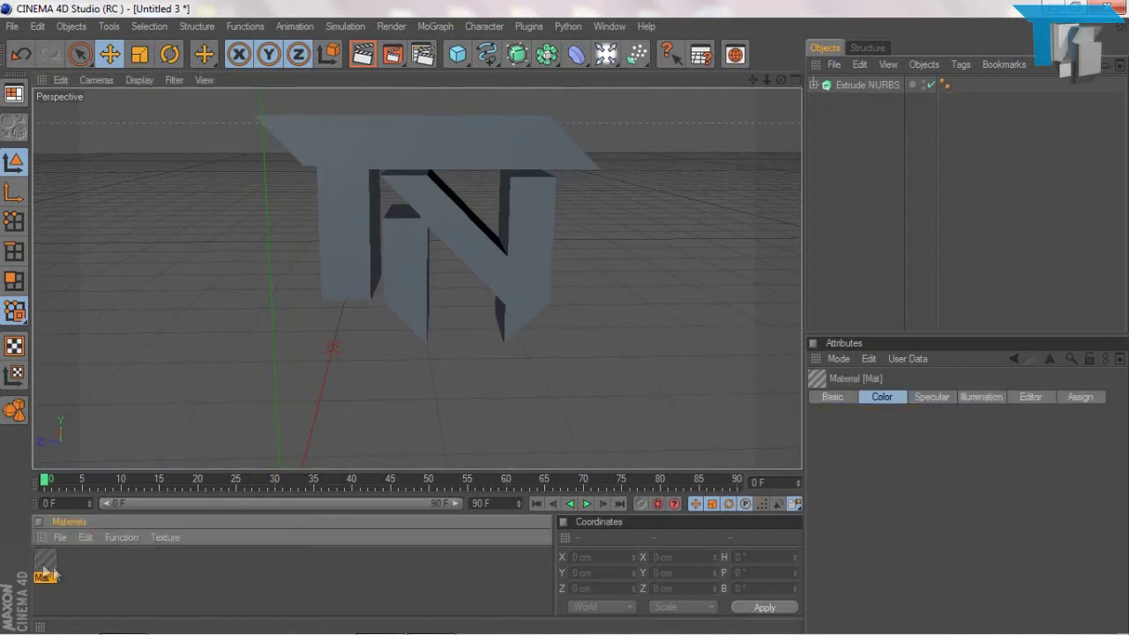
double_click(45, 565)
click(429, 173)
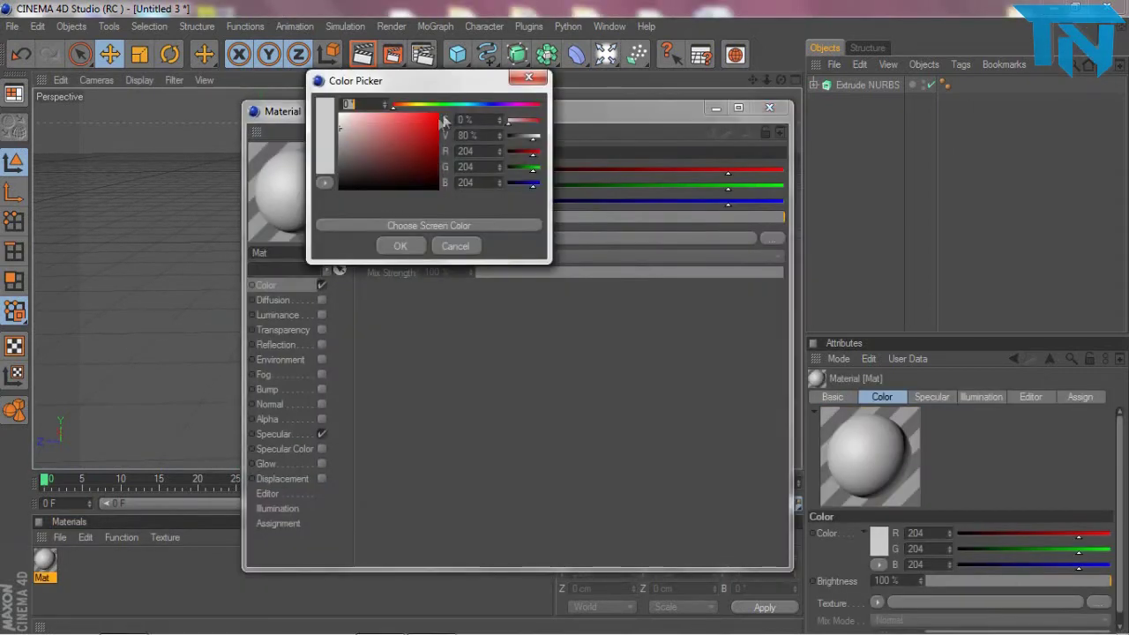
click(472, 105)
drag(431, 140, 452, 120)
click(401, 245)
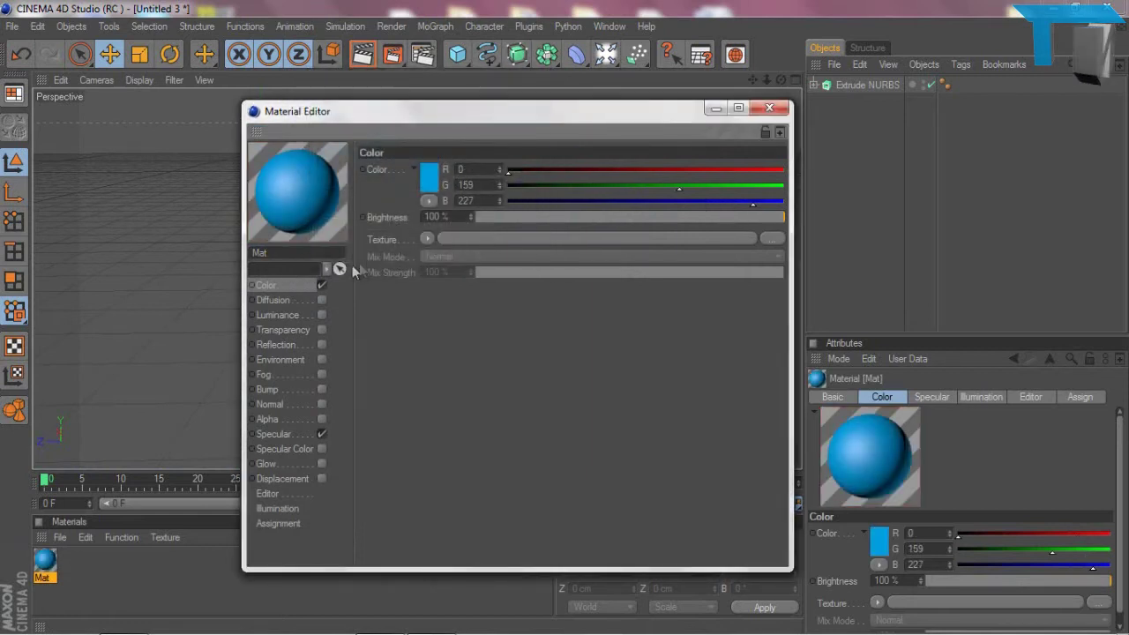
Step: Enable reflection on the blue material with 71% brightness, a Fresnel texture and 84% mix strength
click(279, 315)
click(309, 344)
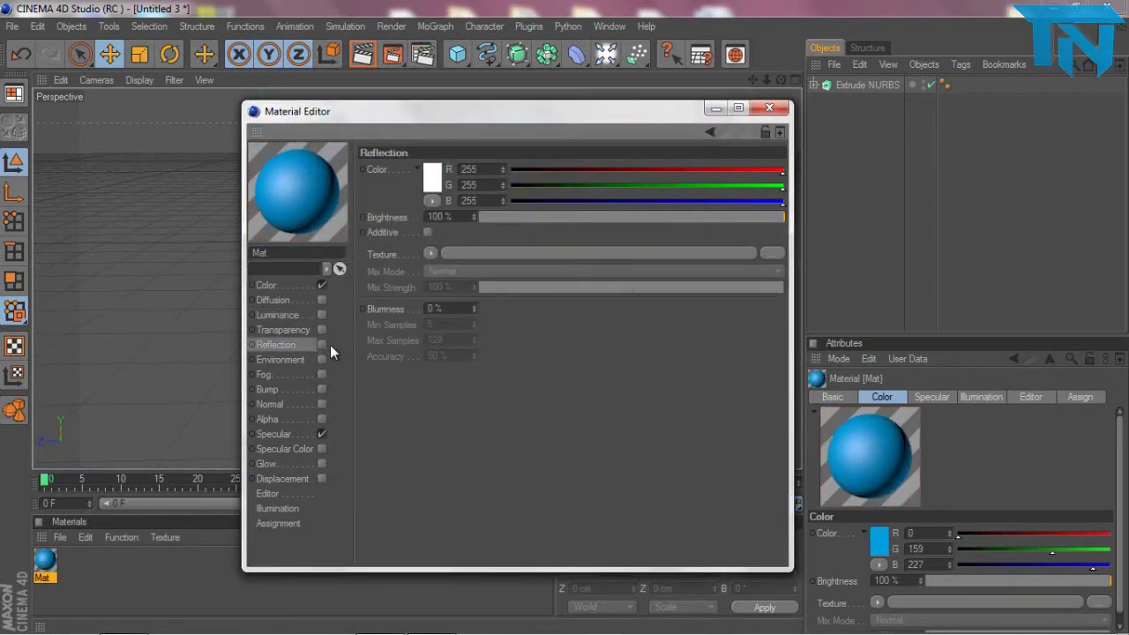
click(322, 345)
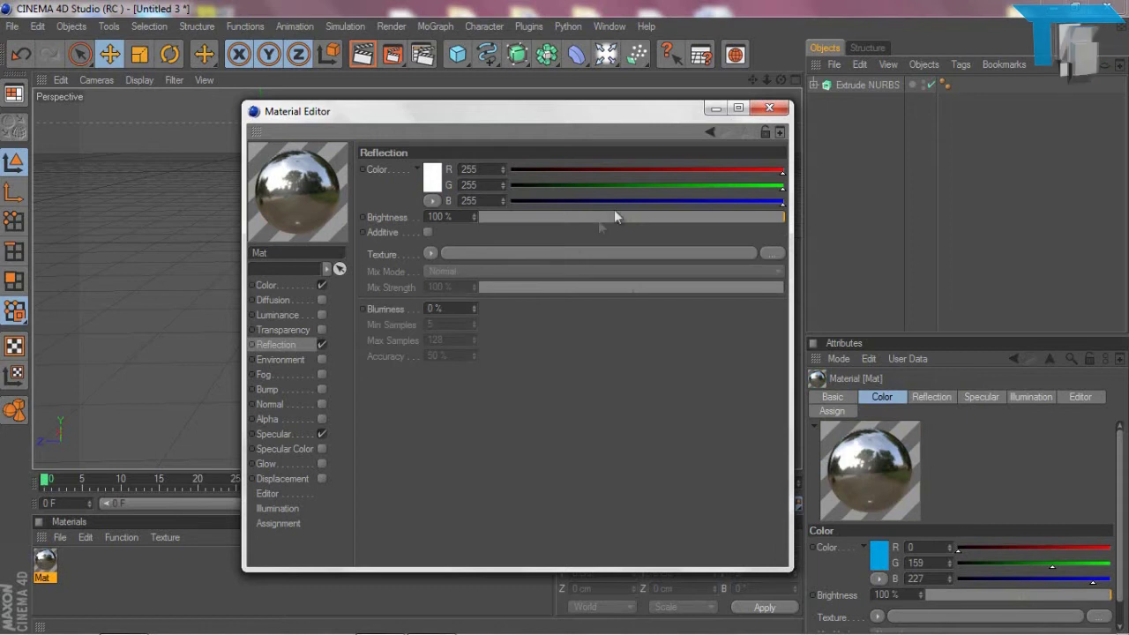
click(697, 216)
click(430, 253)
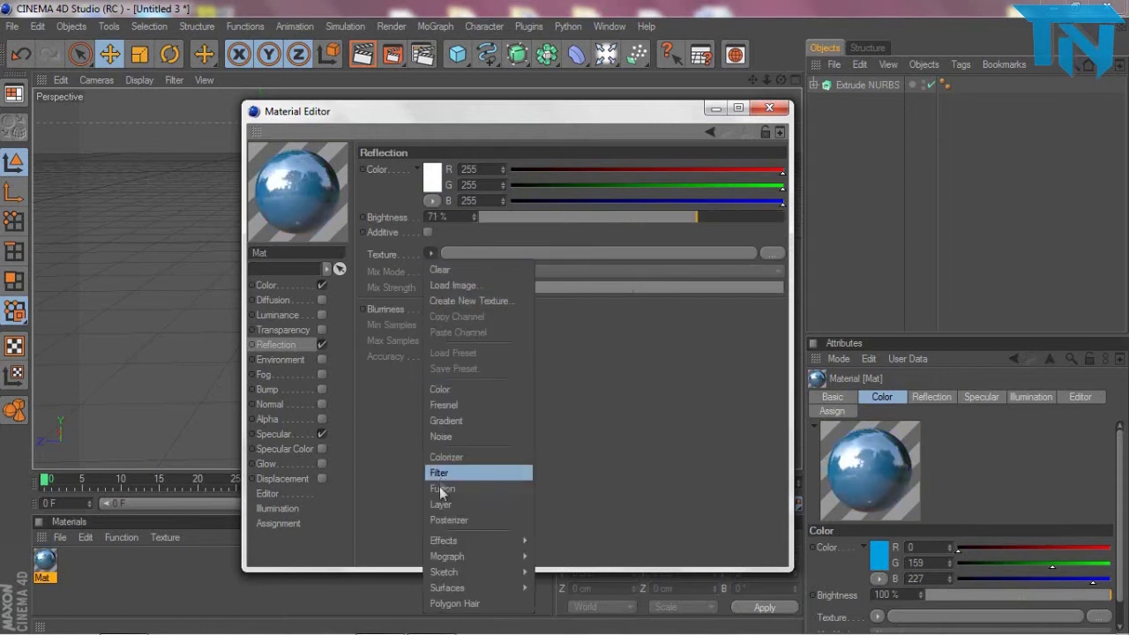
click(441, 421)
click(431, 253)
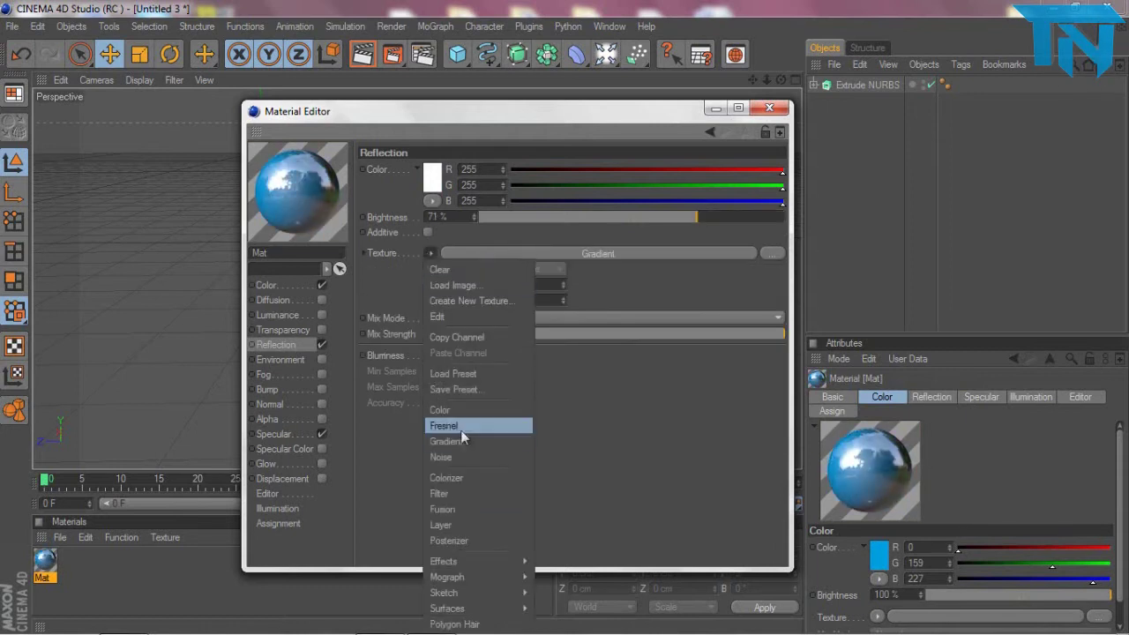
click(459, 427)
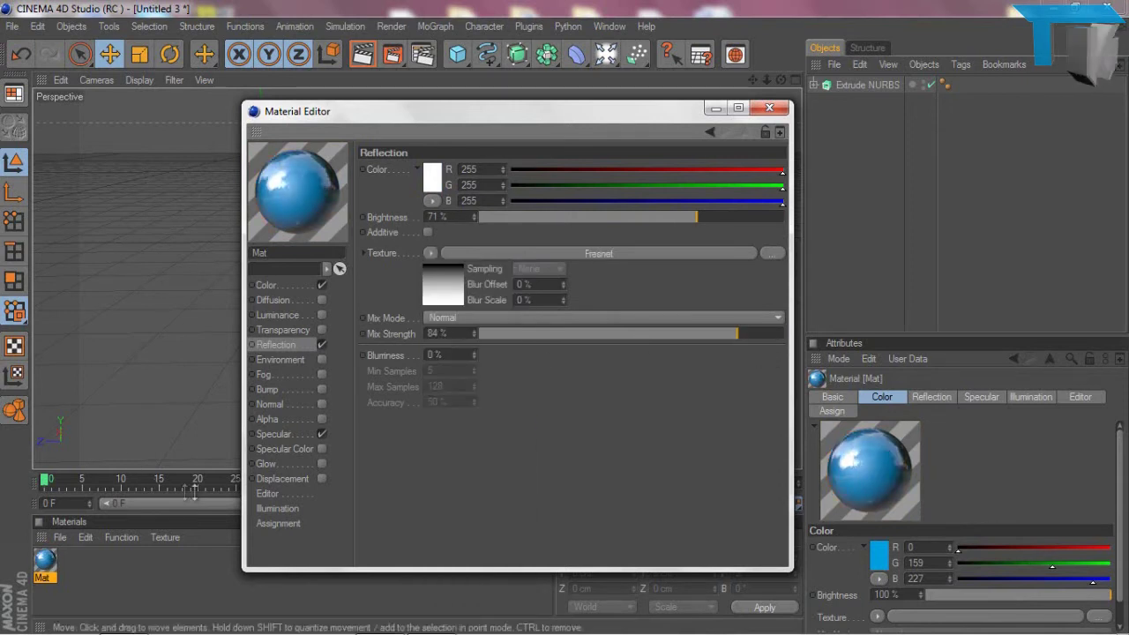
Step: Set the material's specular mode to Colored and adjust the highlight's width and height
click(275, 434)
click(448, 223)
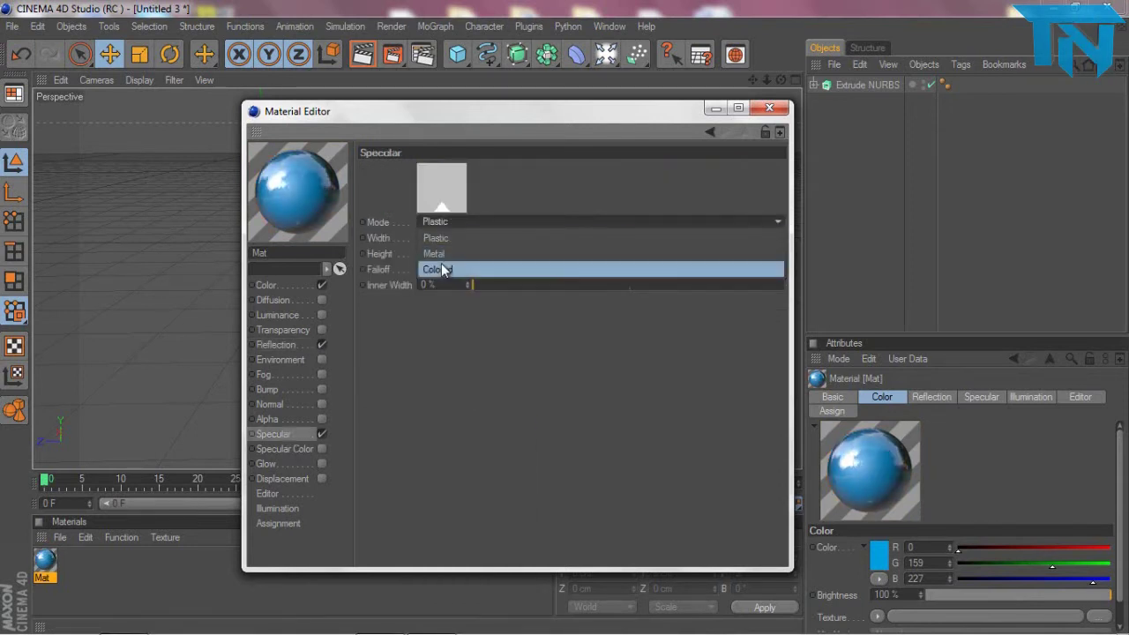
click(441, 265)
drag(586, 242, 525, 253)
mouse_move(611, 259)
mouse_down()
mouse_move(717, 256)
mouse_move(618, 270)
mouse_up()
Step: Enable glow on the material with 60% inner strength, 0% outer strength and a 0 cm radius, and close the Material Editor
click(322, 463)
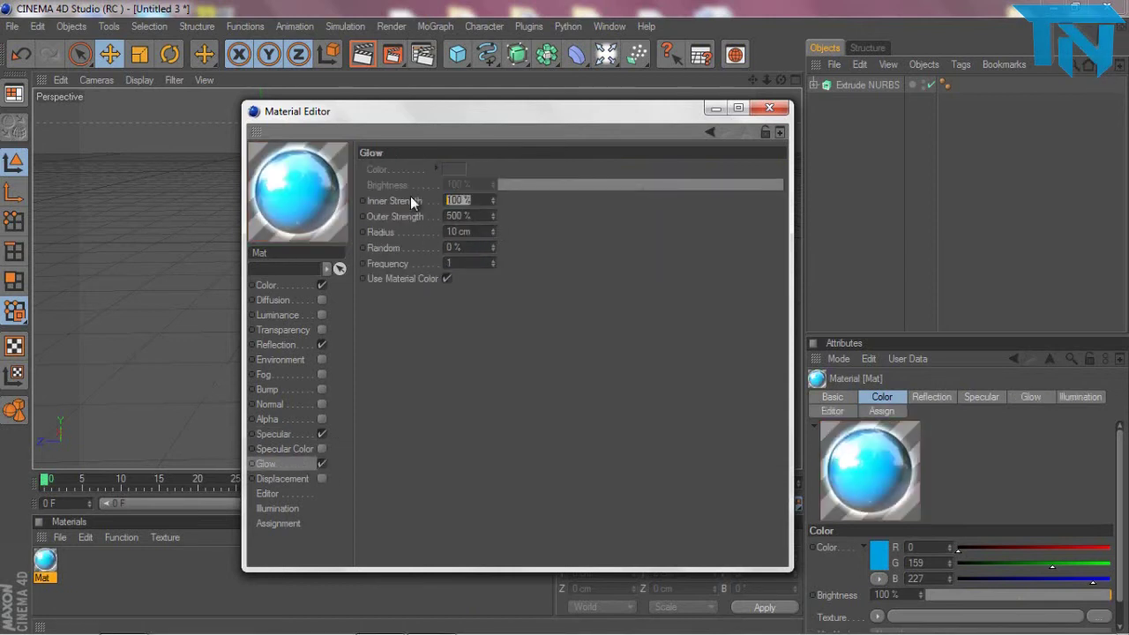
text(0)
key(Tab)
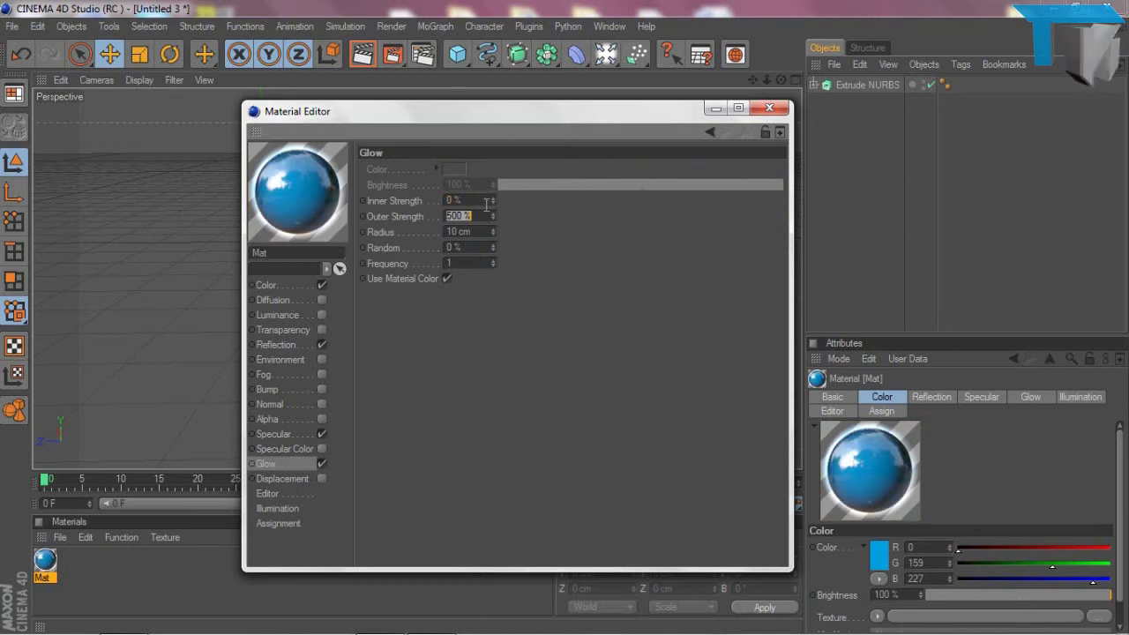
key(shift+Tab)
text(60)
key(Tab)
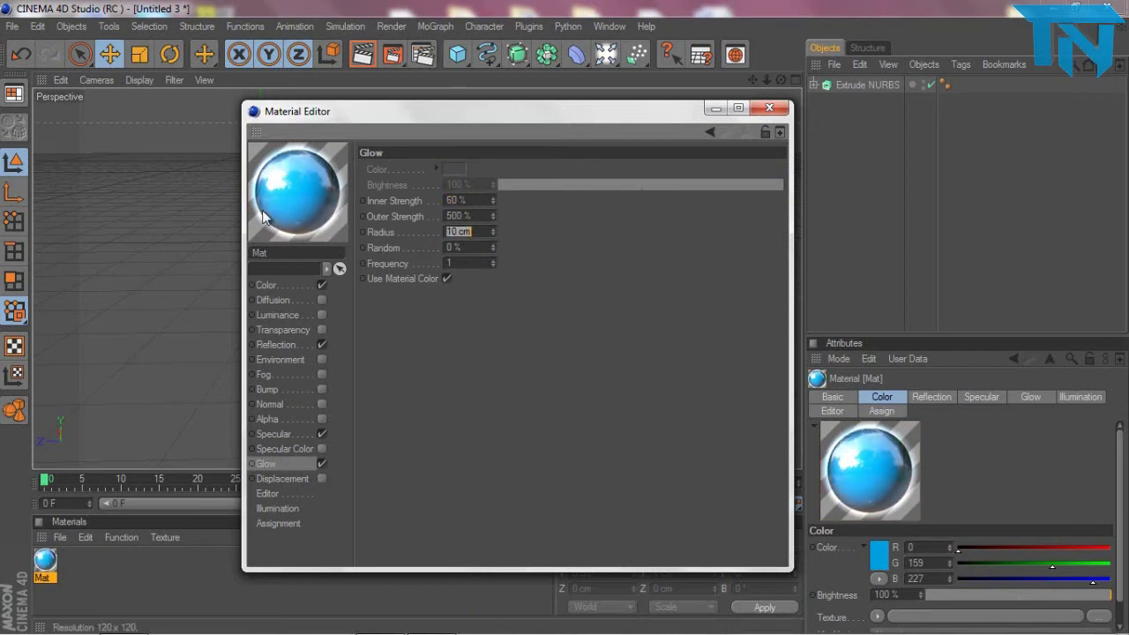
double_click(460, 217)
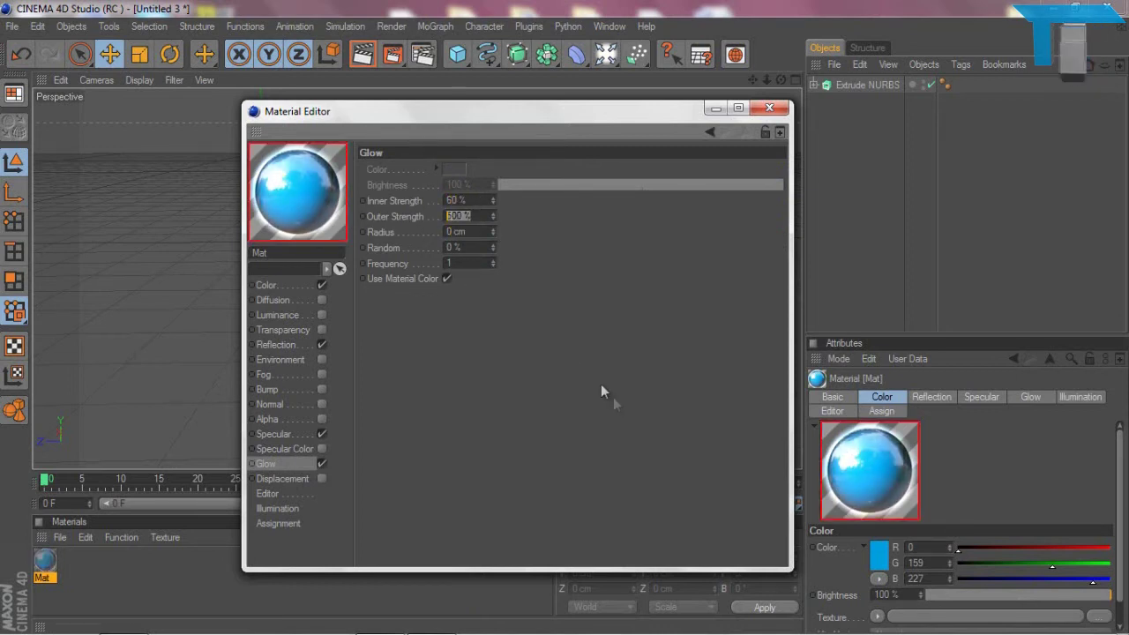
text(0)
key(Return)
click(760, 109)
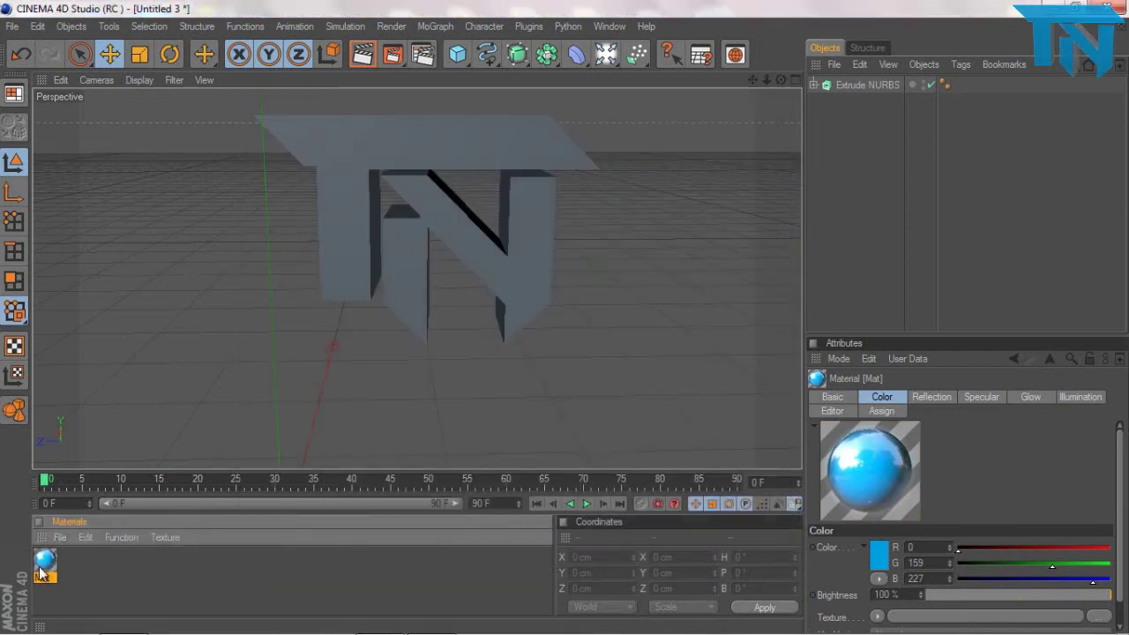
Step: Apply the blue material to the extruded logo and duplicate the material
drag(340, 146, 341, 146)
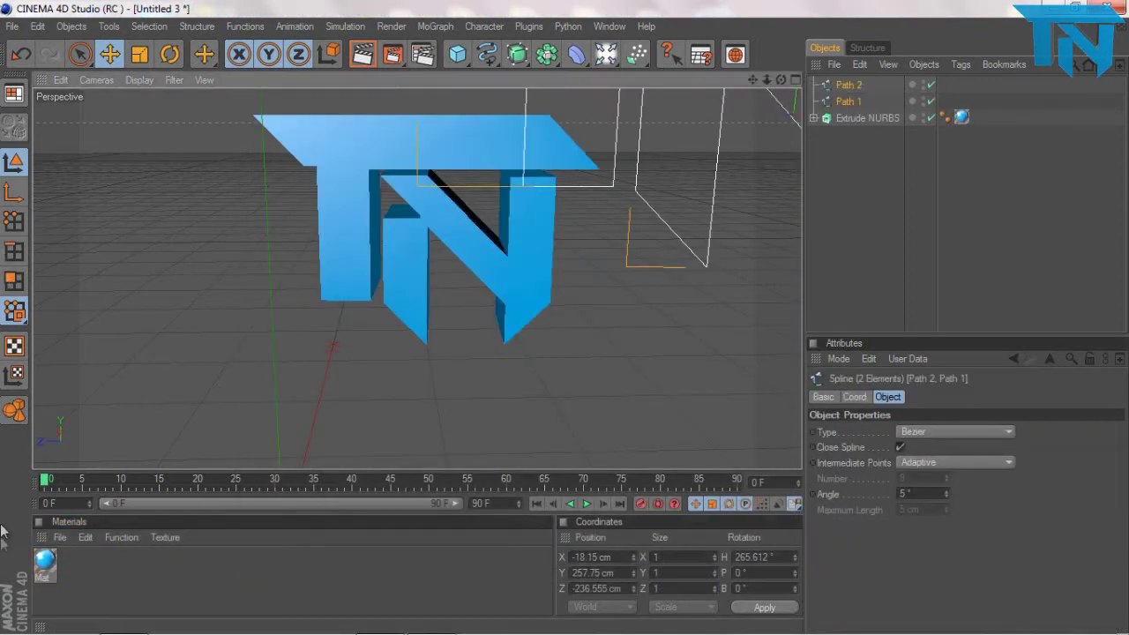
click(46, 561)
key(ctrl+c)
key(ctrl+v)
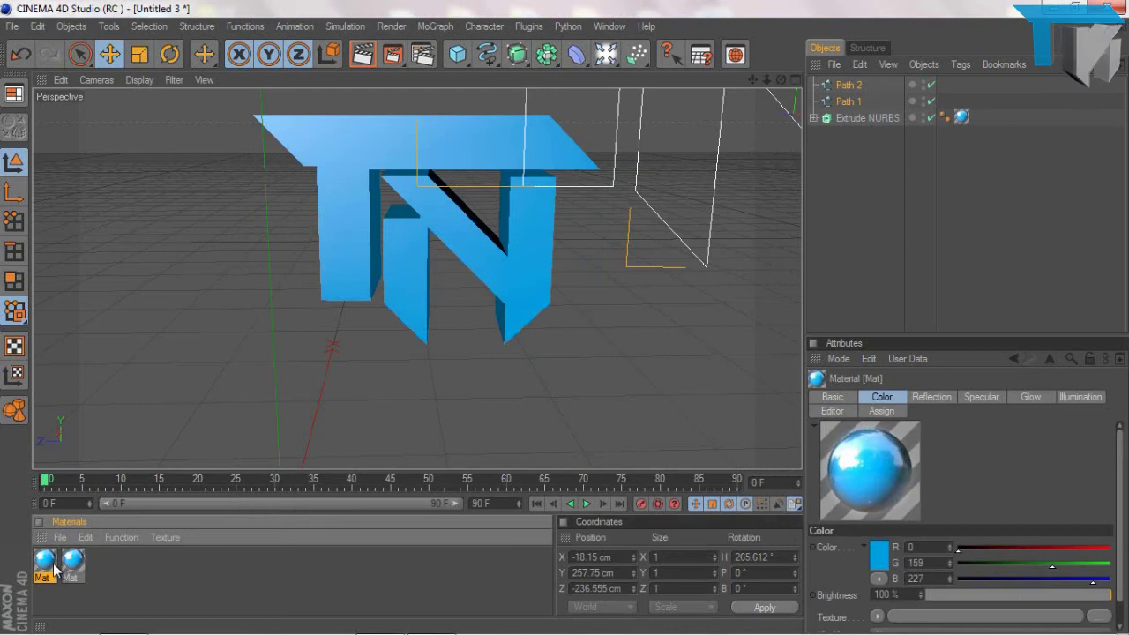
Step: Recolor the first of the two materials light grey with RGB 208, 208, 208
double_click(50, 563)
click(296, 287)
click(427, 180)
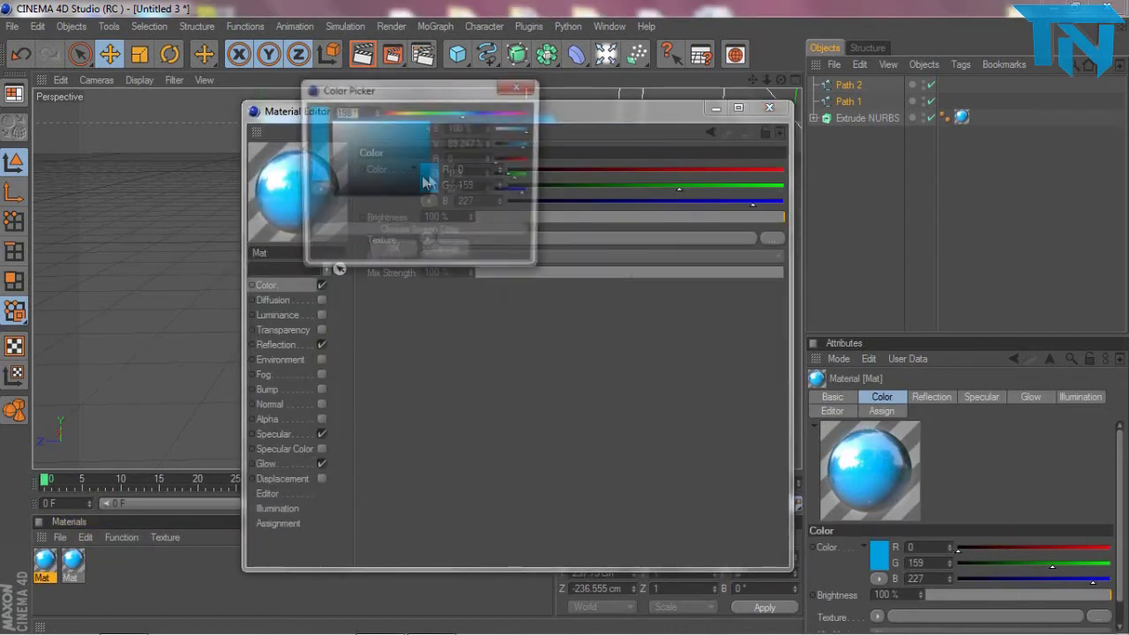
drag(370, 160, 248, 134)
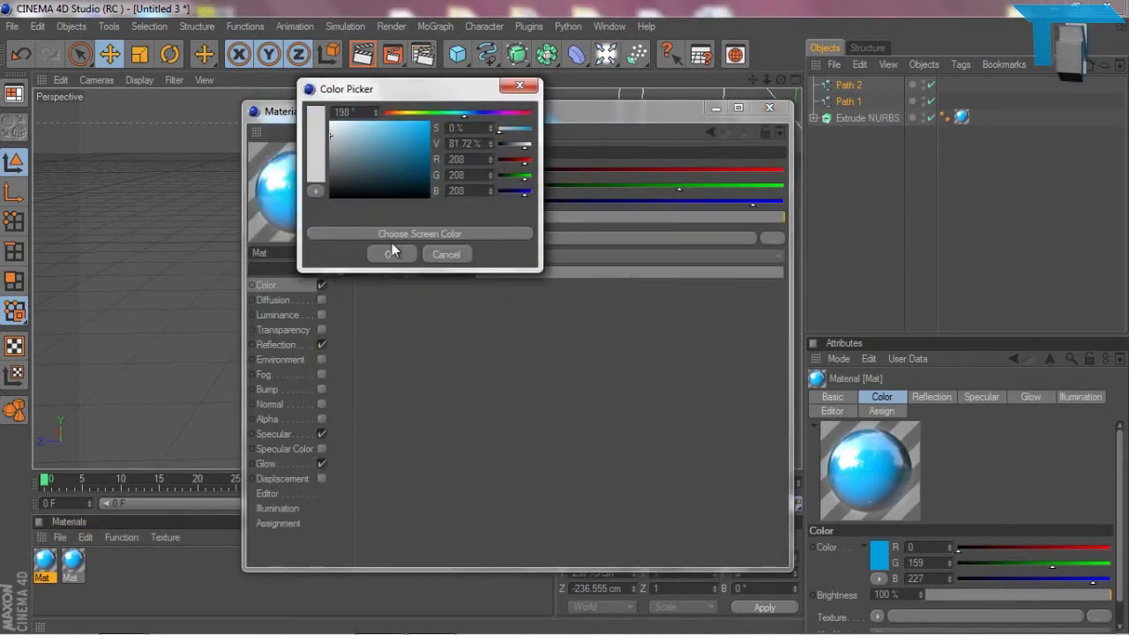
click(392, 253)
click(769, 106)
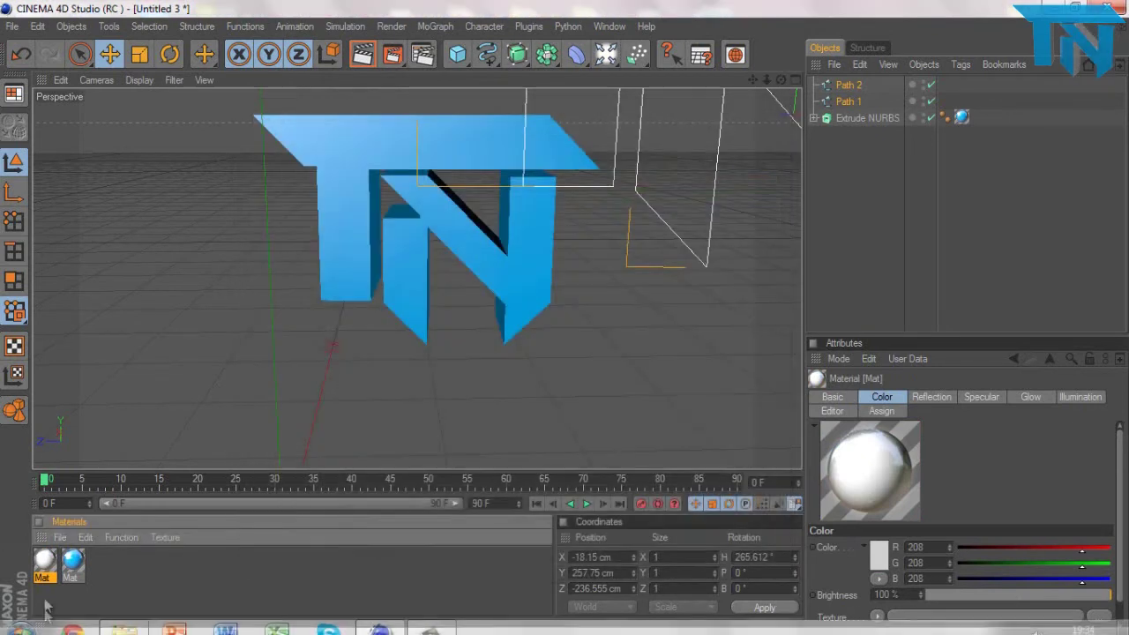
Step: Apply the light grey material to the Extrude NURBS with selection C1 and order its texture tag before the blue one
drag(45, 561, 943, 116)
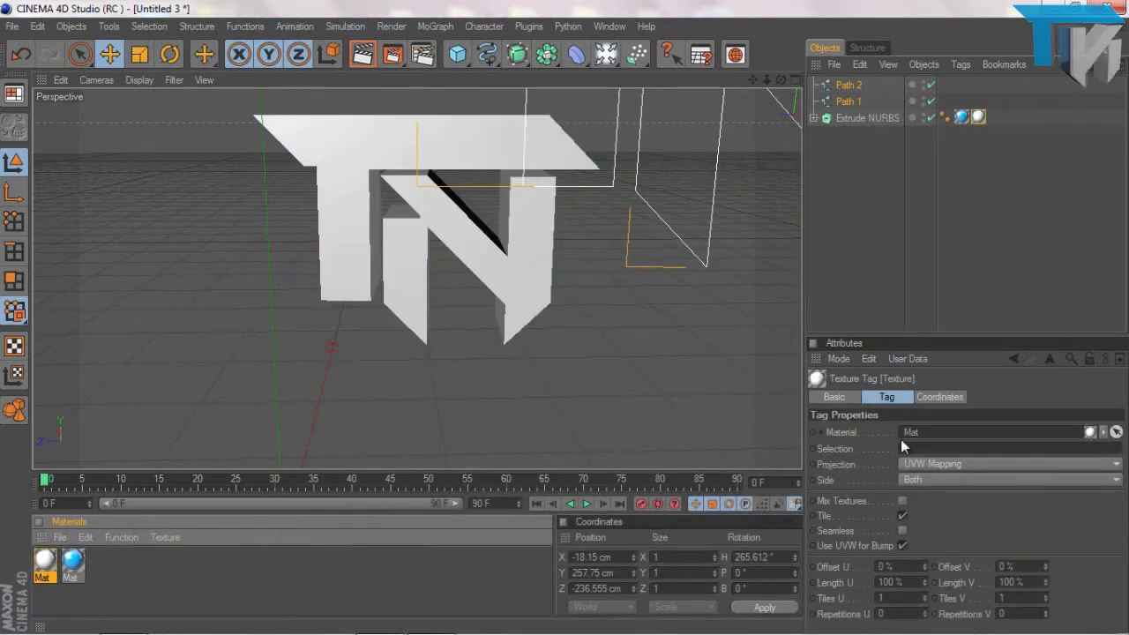
click(901, 448)
text(C1)
click(549, 446)
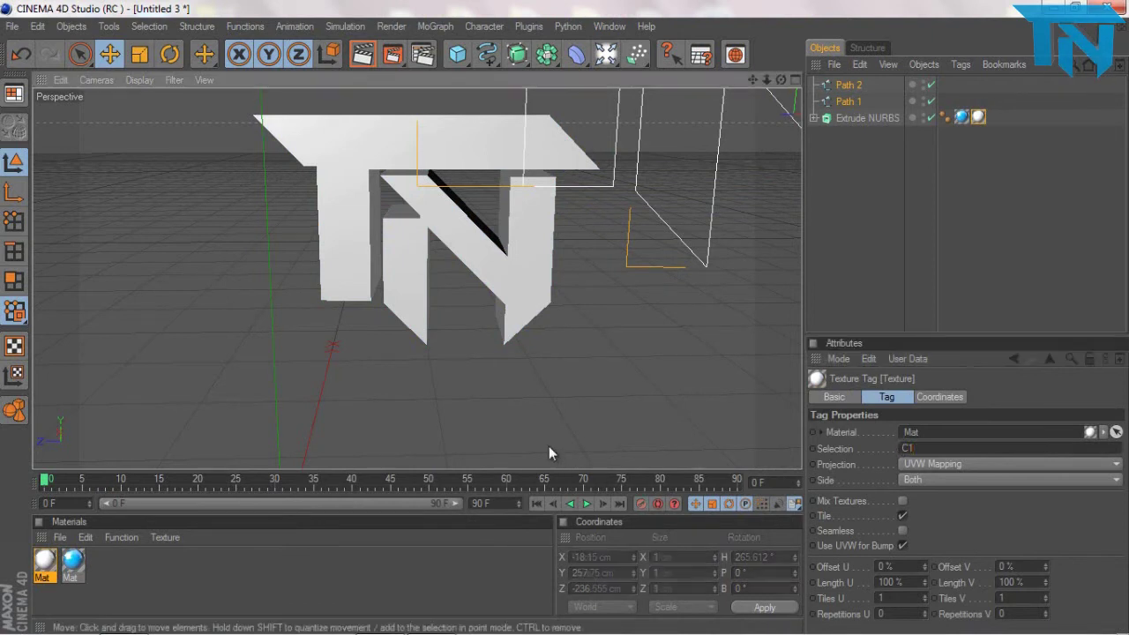
drag(964, 124, 982, 120)
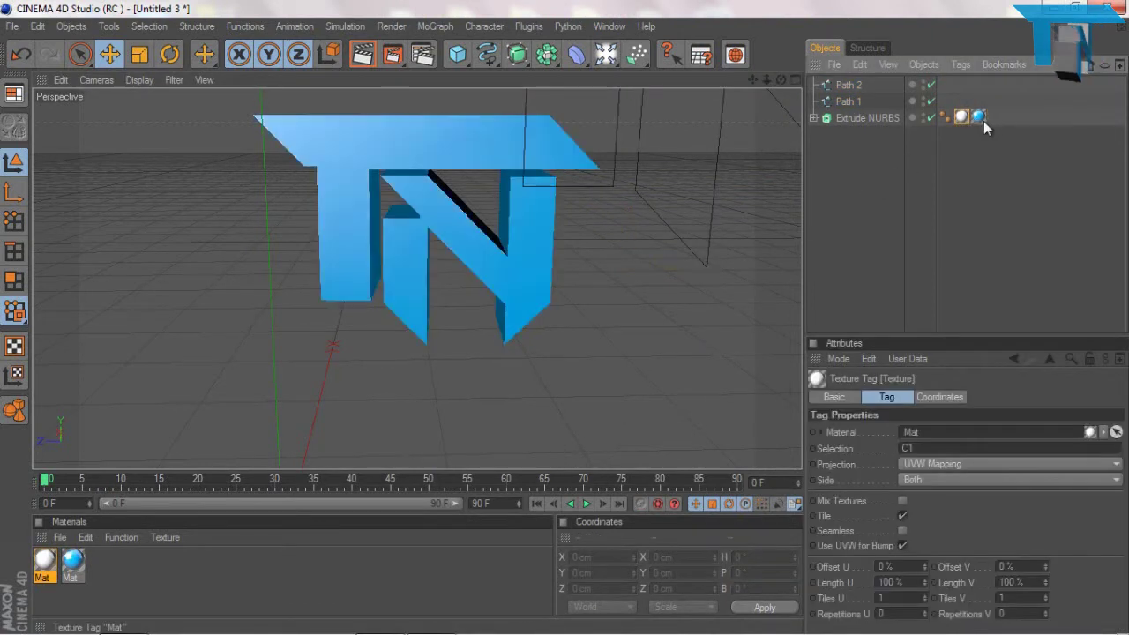
Step: Restrict the blue texture tag on the Extrude NURBS to selection C1
click(902, 447)
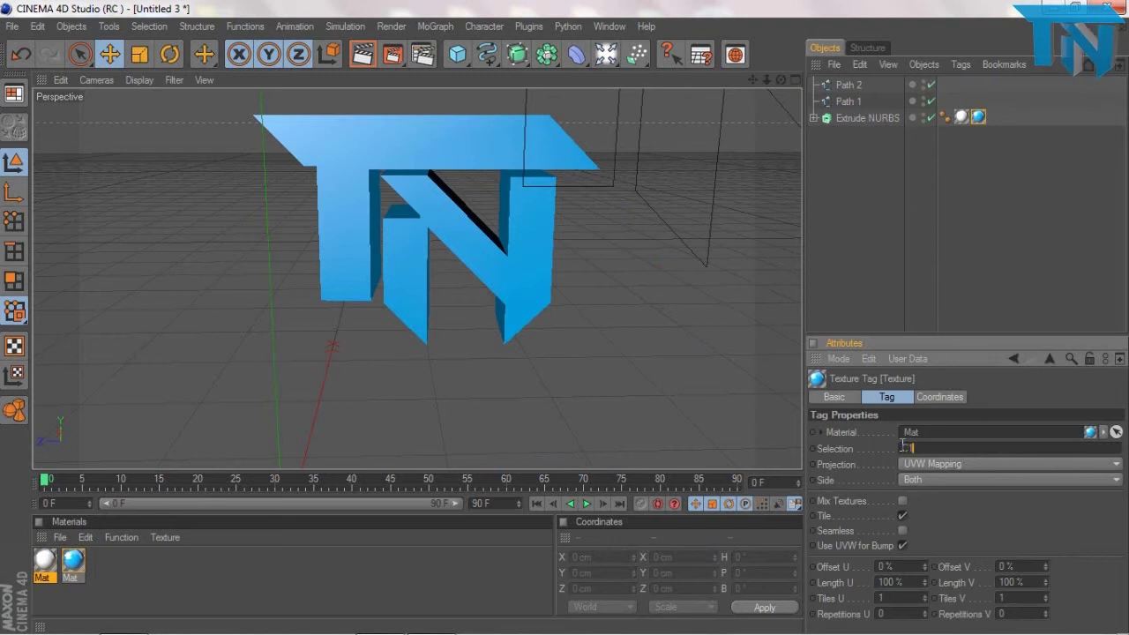
click(426, 354)
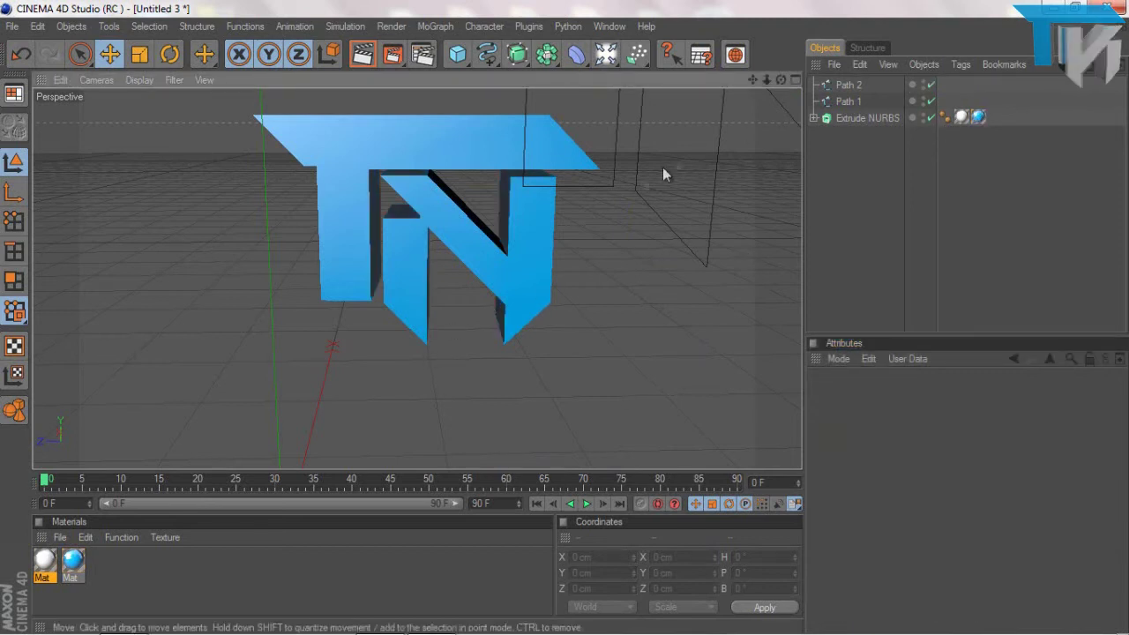
Step: Delete the two spare splines, Path 1 and Path 2, that lie outside the Extrude NURBS
click(847, 101)
key(Delete)
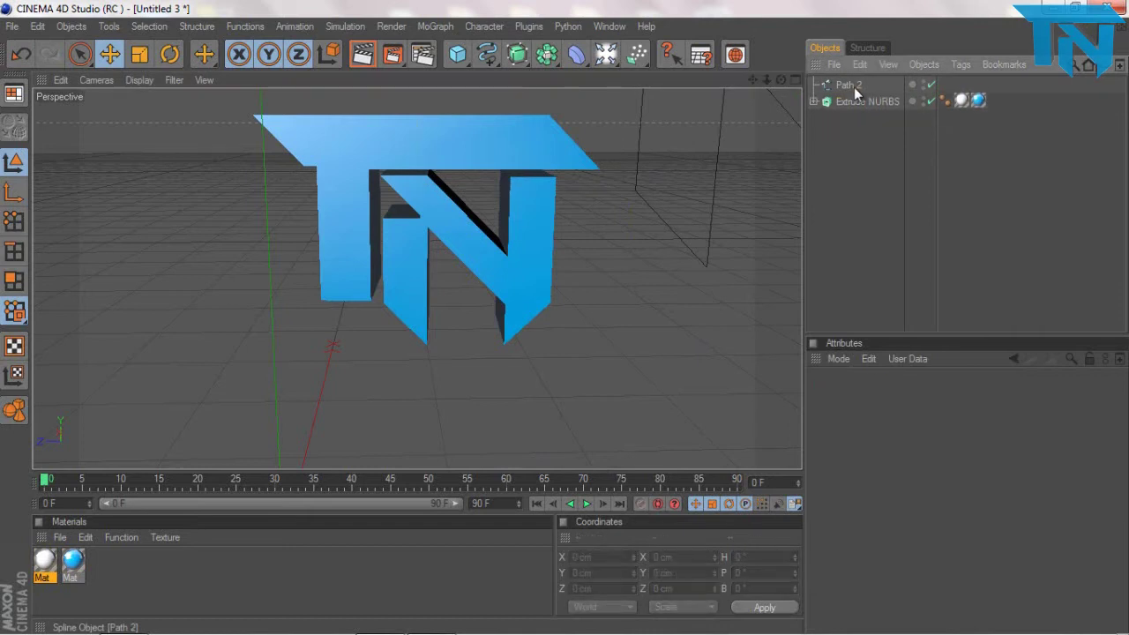
click(851, 86)
key(Delete)
drag(755, 81, 564, 320)
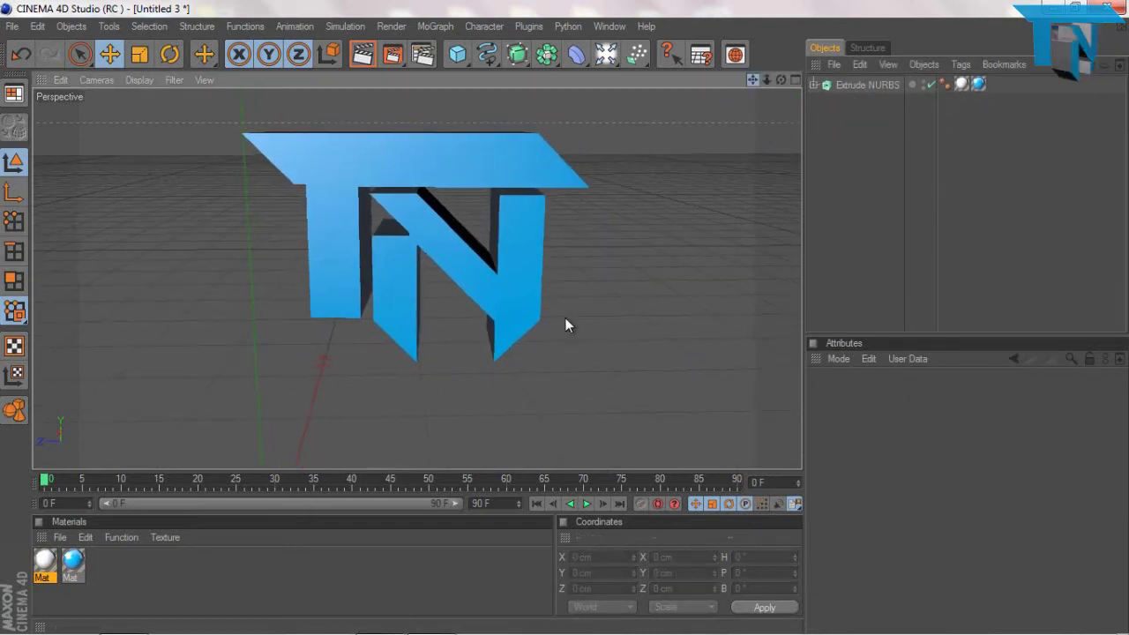
Step: Expand the Extrude NURBS to show its child splines, play the timeline briefly and return to frame 0
click(815, 85)
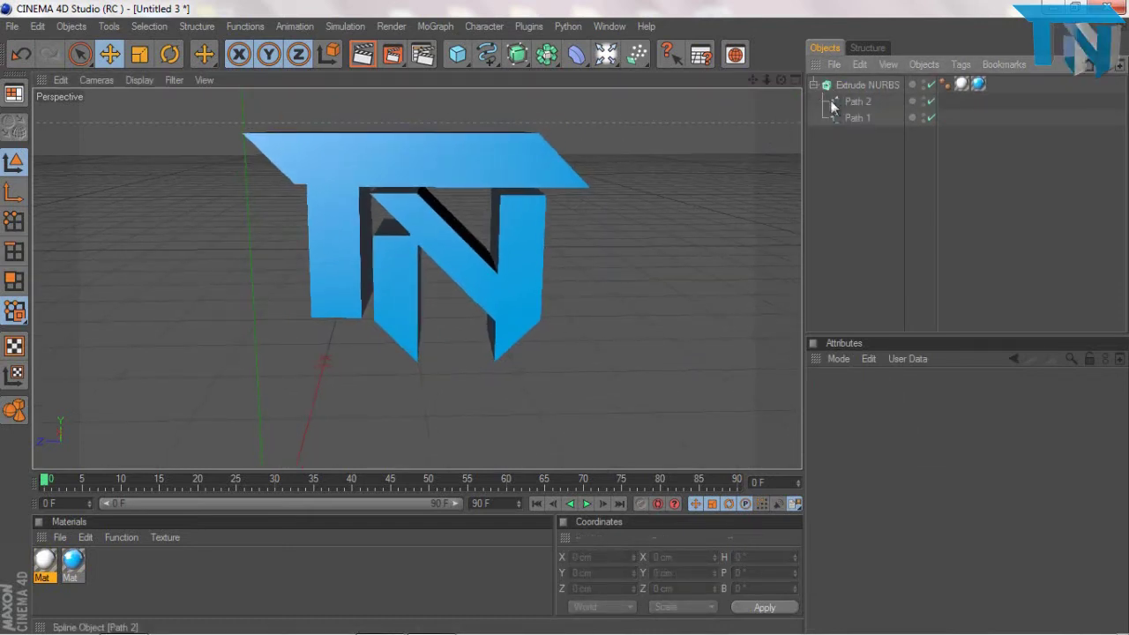
click(582, 502)
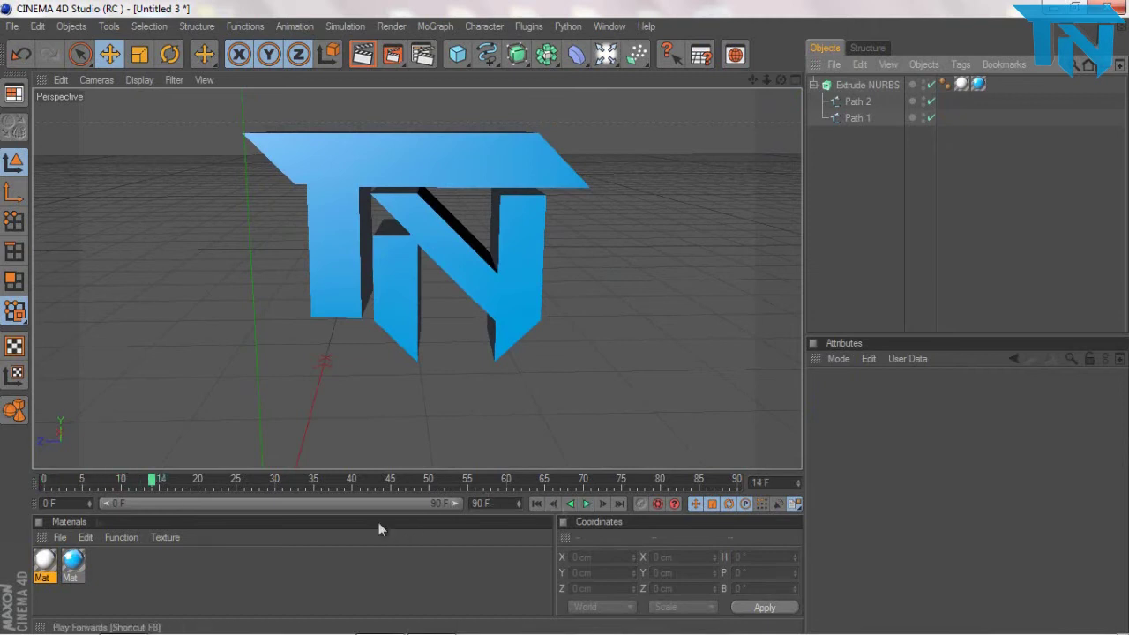
drag(155, 481, 2, 477)
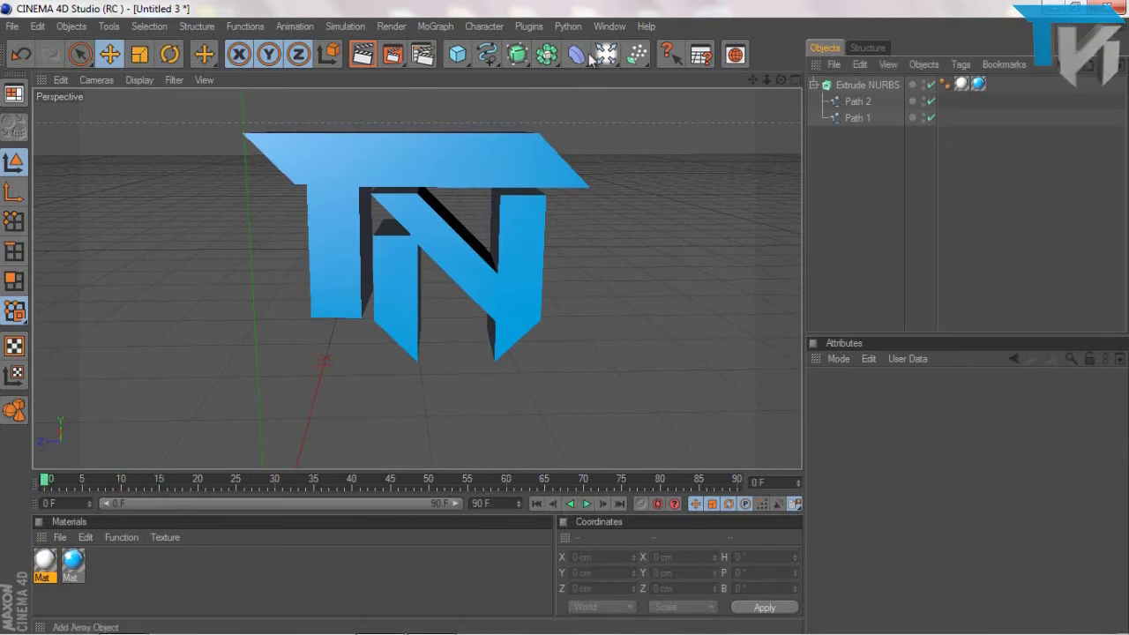
Step: Add an omni light and a camera to the scene
click(635, 55)
click(608, 63)
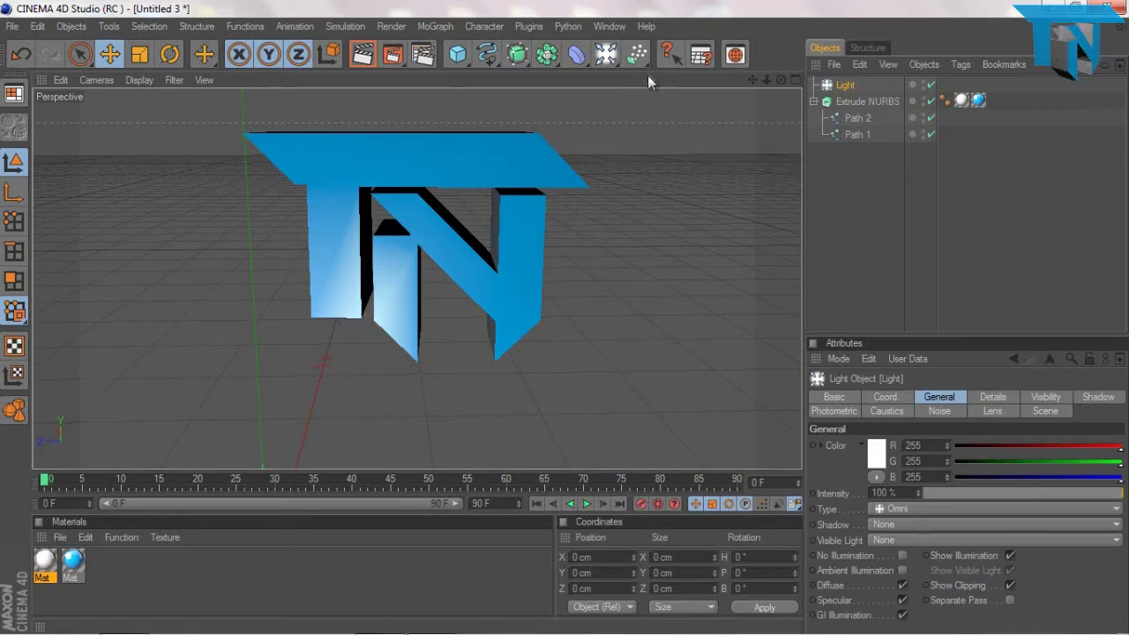
drag(606, 55, 668, 154)
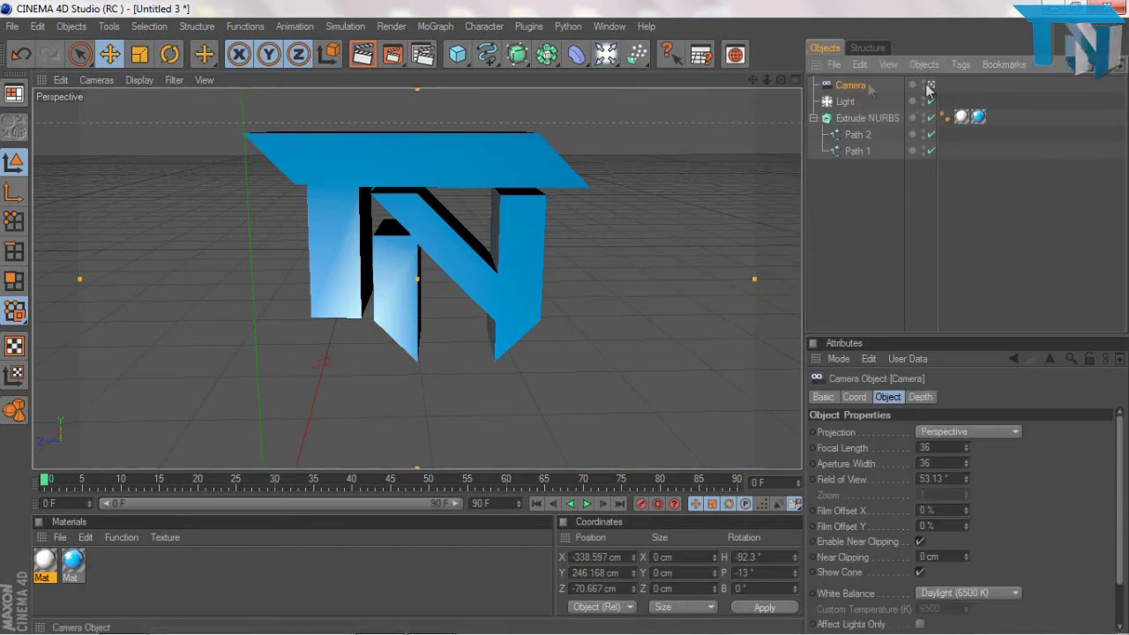
Step: Move the light to about Y 159.4 cm and Z -424.9 cm, and switch the viewport out of the camera's view
scroll(563, 317, down, 5)
click(374, 361)
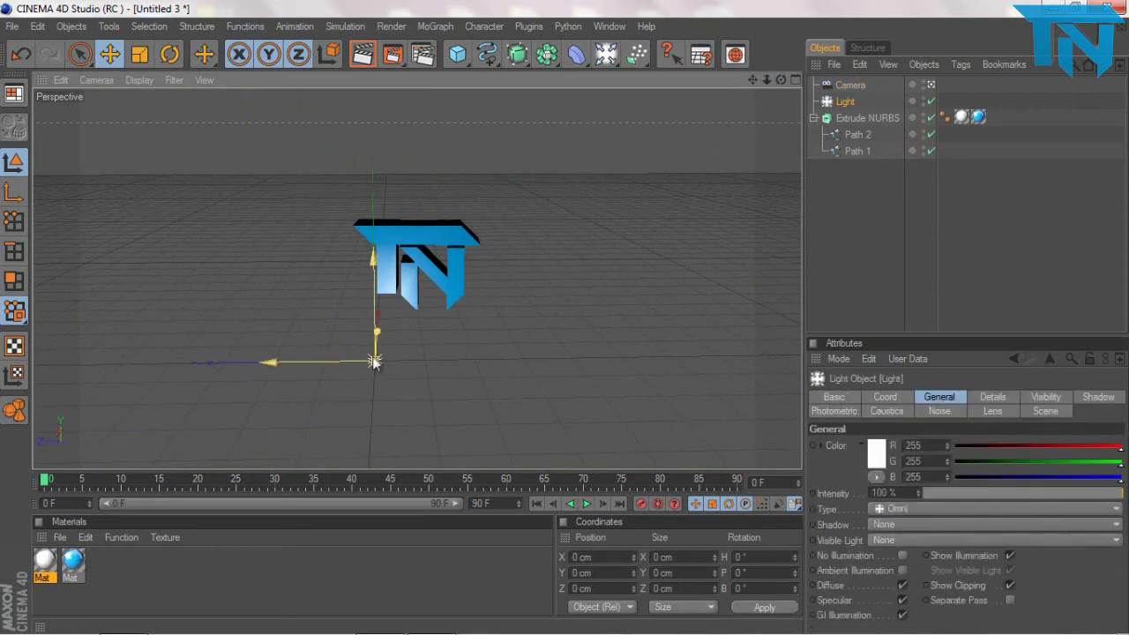
drag(373, 258, 373, 180)
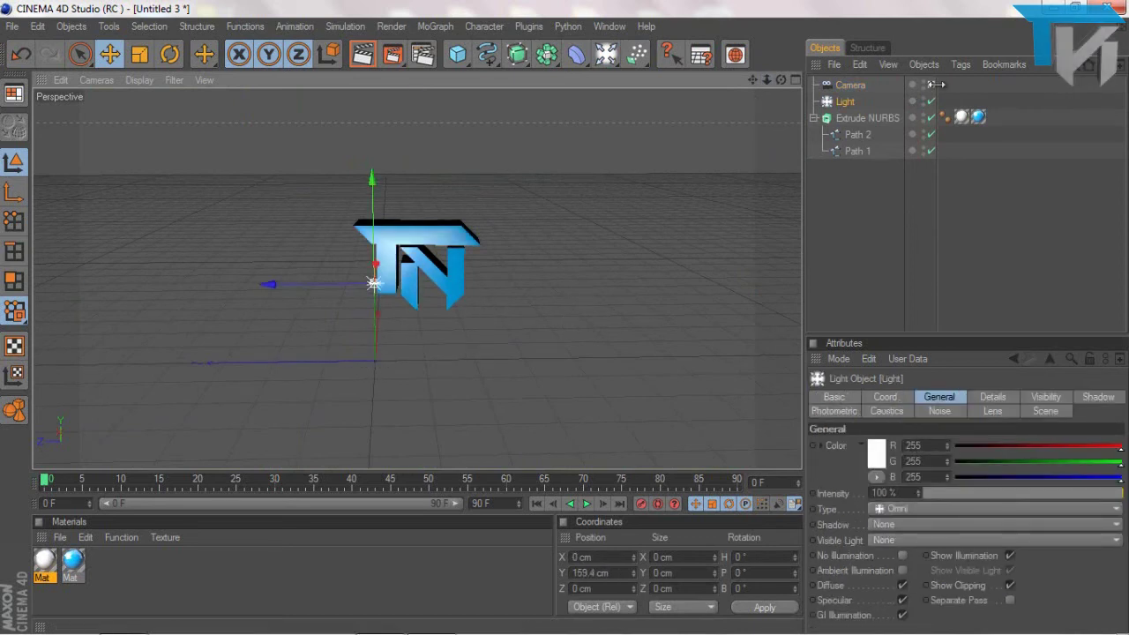
click(931, 85)
mouse_move(227, 303)
mouse_down()
mouse_move(607, 323)
mouse_move(570, 321)
mouse_up()
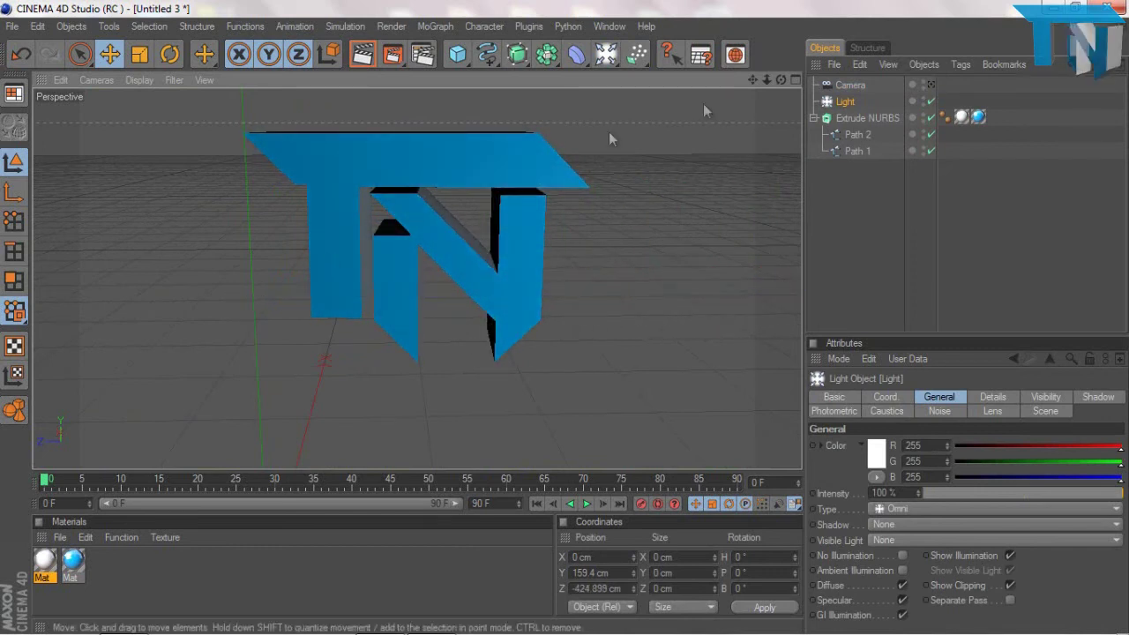
Step: Add a second omni light and move it well above the logo
scroll(416, 194, up, 2)
scroll(494, 163, down, 6)
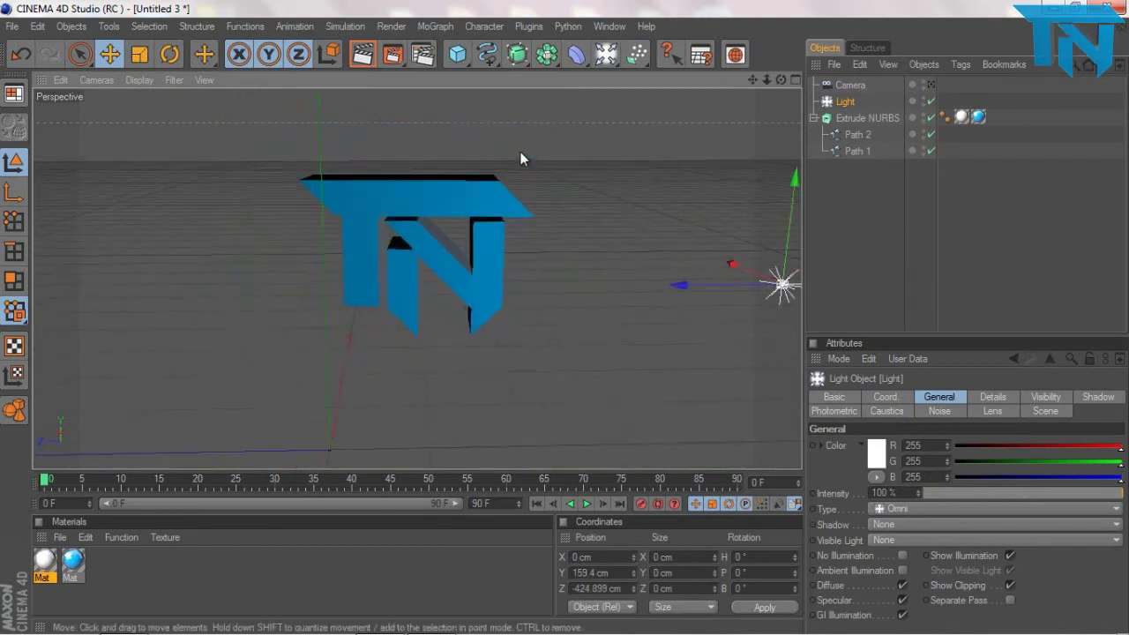
click(606, 54)
mouse_move(358, 390)
mouse_down()
mouse_move(351, 277)
mouse_move(404, 81)
mouse_up()
Step: Add a third omni light and move it to about X 536 cm and Z -141 cm, then deselect it
click(606, 54)
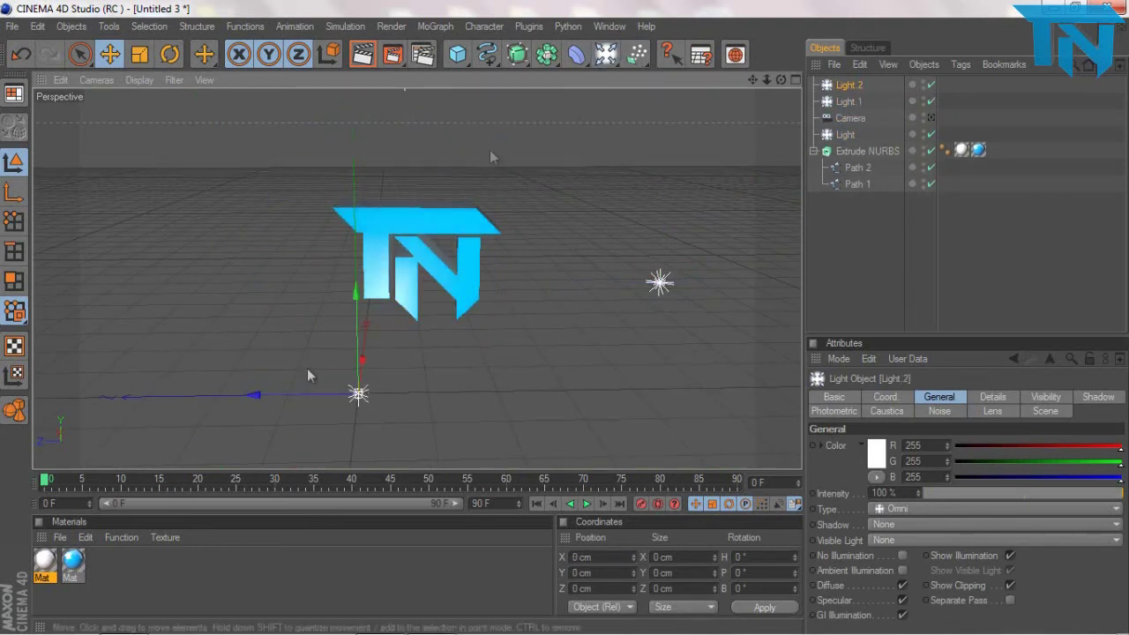
mouse_move(321, 394)
mouse_down()
mouse_move(419, 394)
mouse_move(448, 359)
mouse_move(438, 316)
mouse_up()
drag(558, 278, 567, 314)
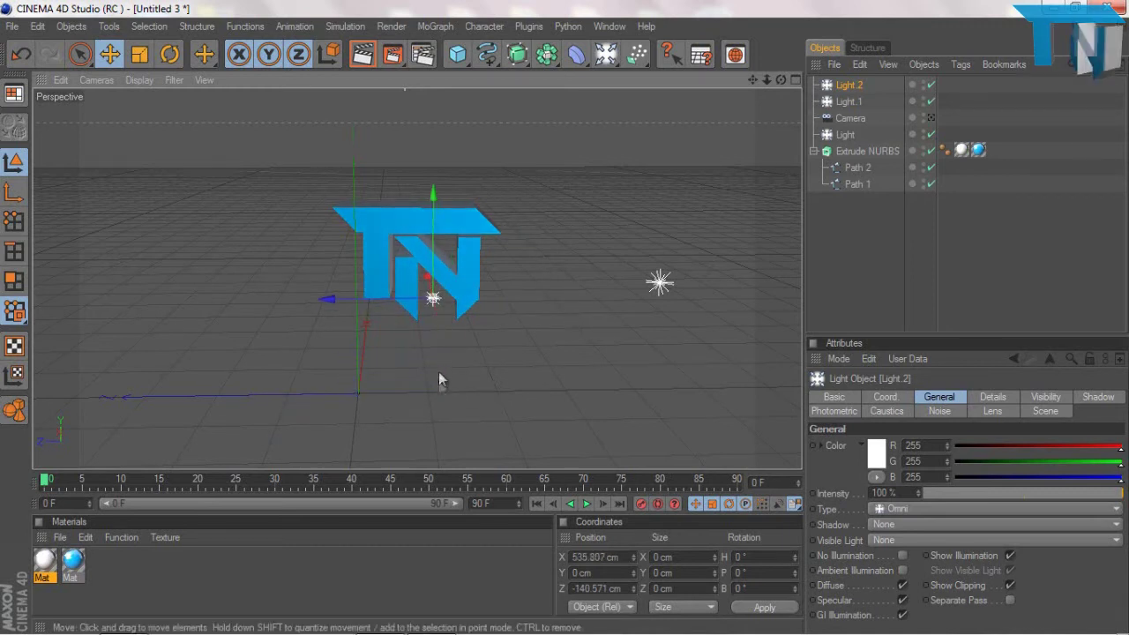
click(668, 296)
scroll(273, 323, up, 5)
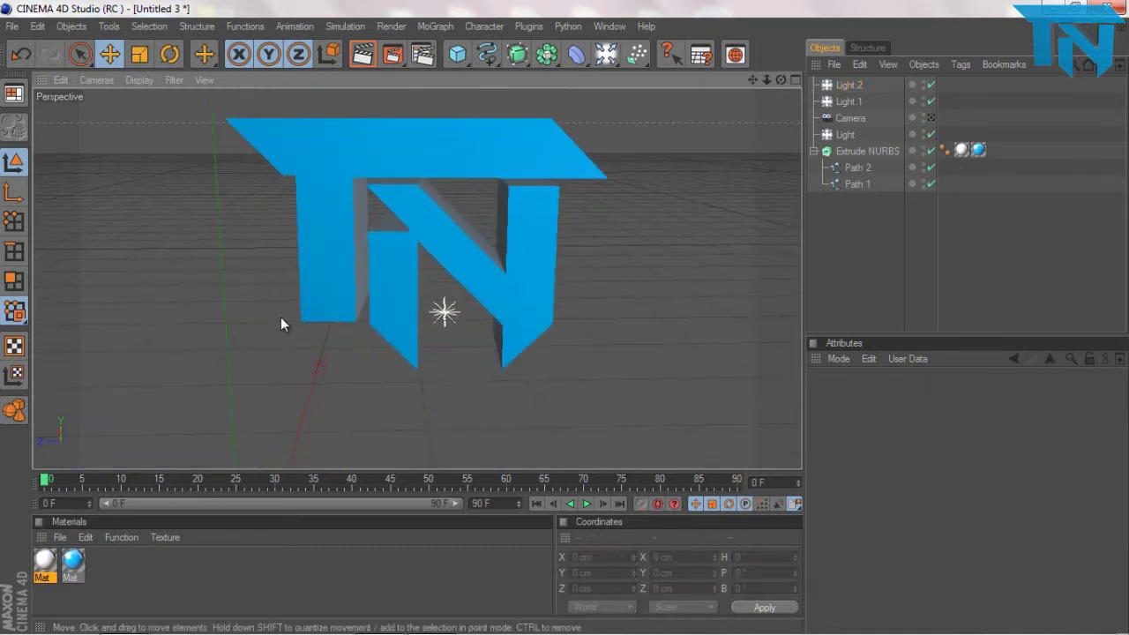
Step: Change the light grey material's color to RGB 205, 205, 205 and close the Material Editor
double_click(44, 560)
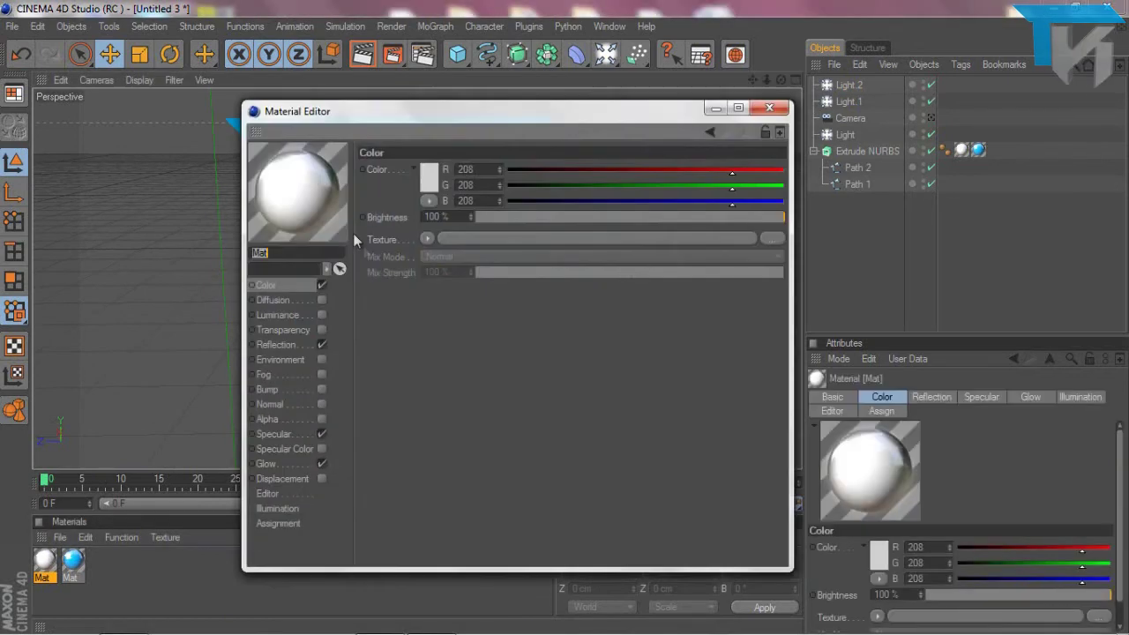
click(421, 182)
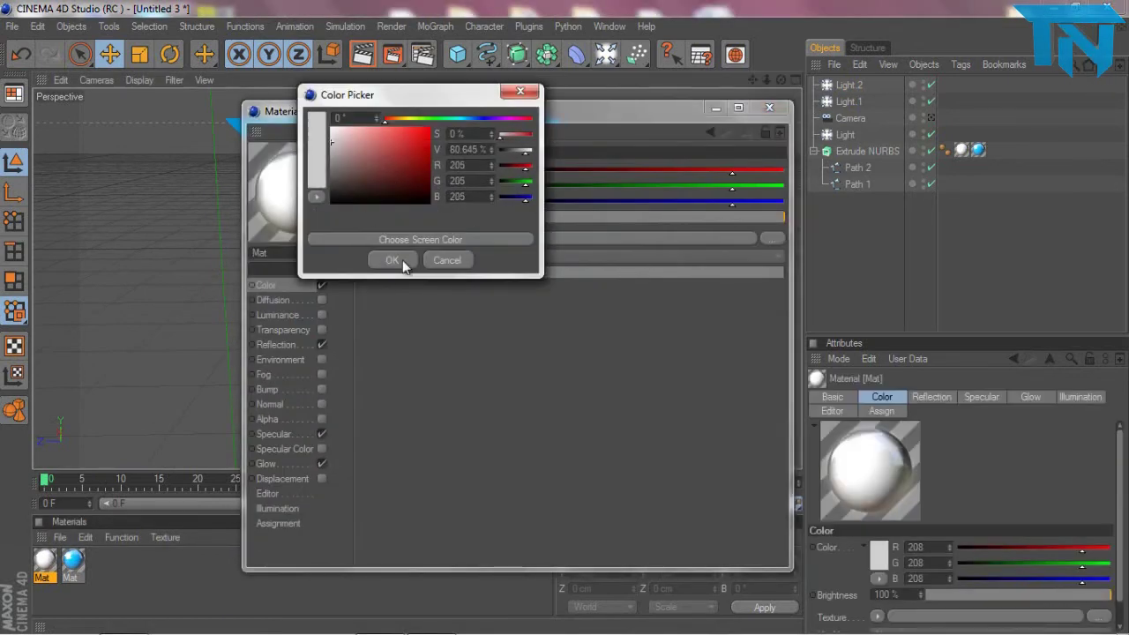
key(Escape)
click(770, 108)
Step: Delete the light grey and blue texture tags from the Extrude NURBS
click(946, 150)
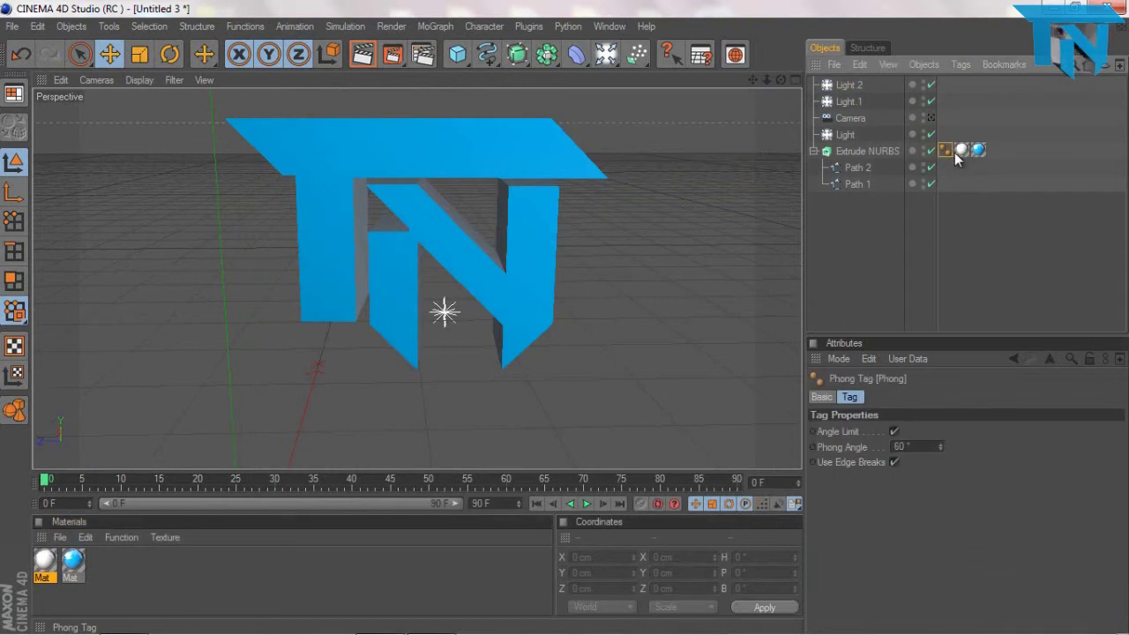
click(961, 150)
key(Delete)
click(976, 151)
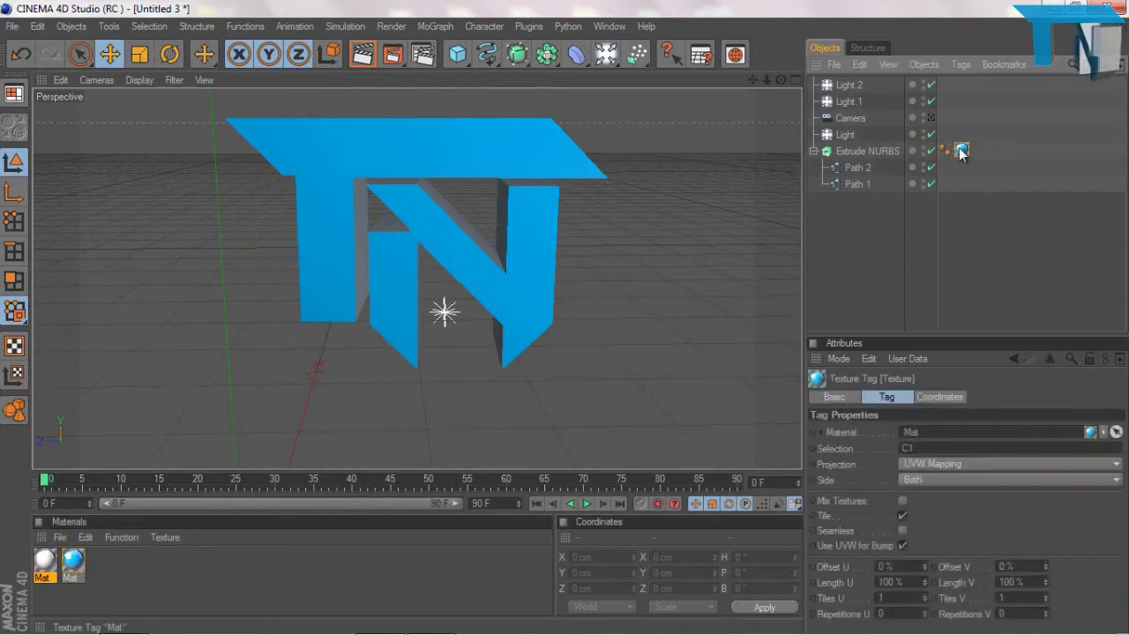
key(Delete)
Step: Apply the blue and light grey materials to the Extrude NURBS, ordering the grey texture tag before the blue one
drag(43, 565, 234, 425)
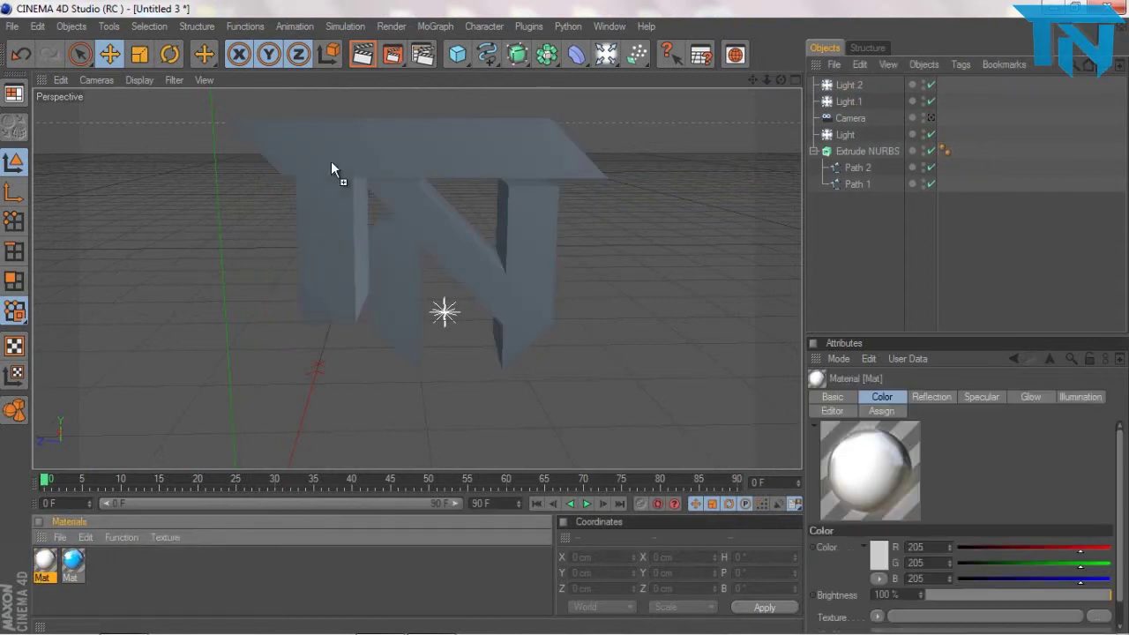
drag(331, 162, 332, 164)
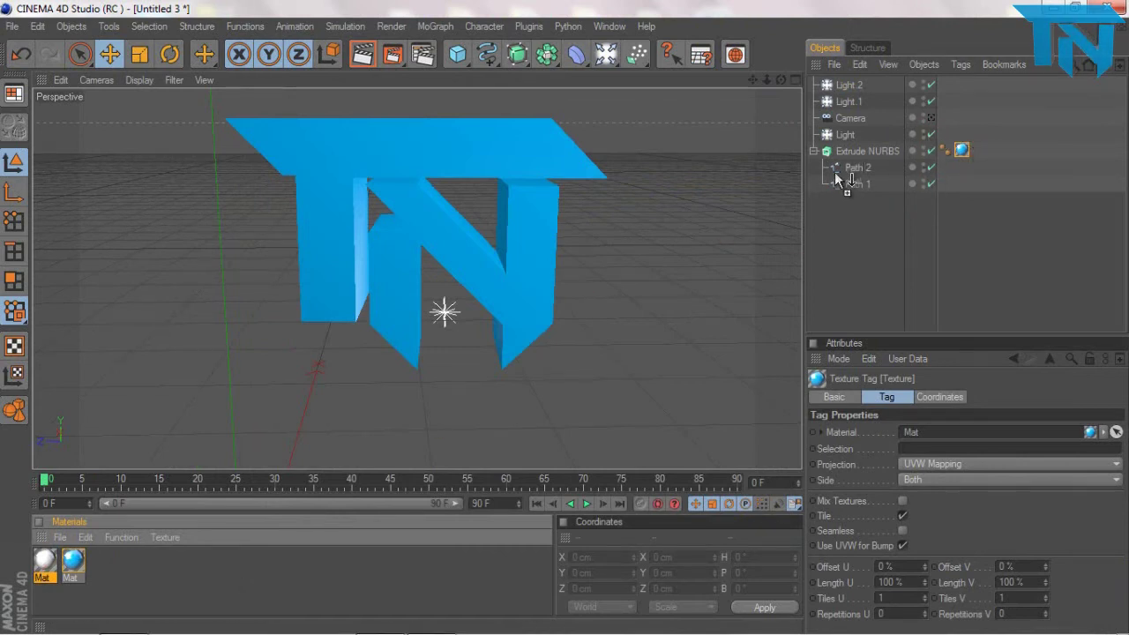
drag(835, 171, 860, 151)
drag(978, 151, 956, 150)
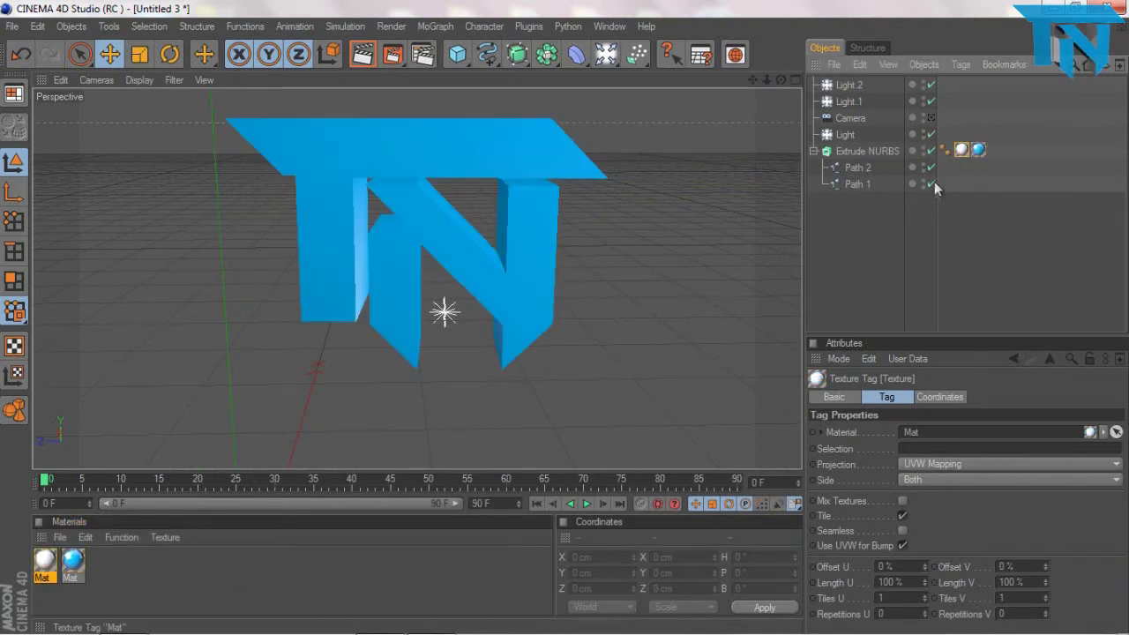
Step: Limit the reapplied blue texture tag to selection C1 so it covers only the front caps
click(978, 150)
click(912, 448)
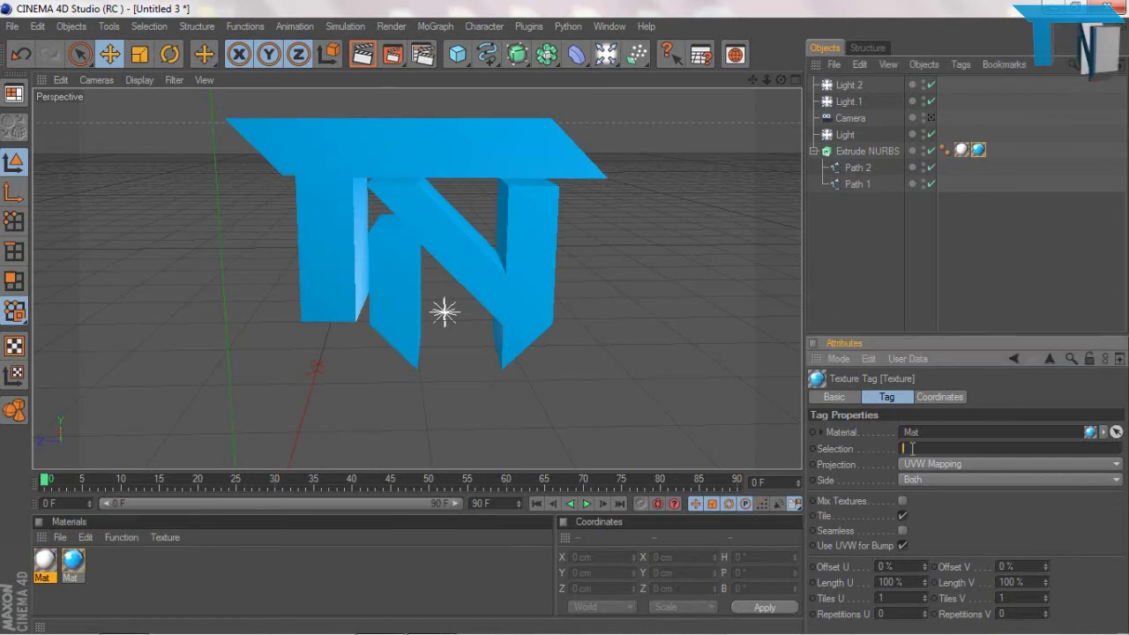
text(C1)
click(597, 344)
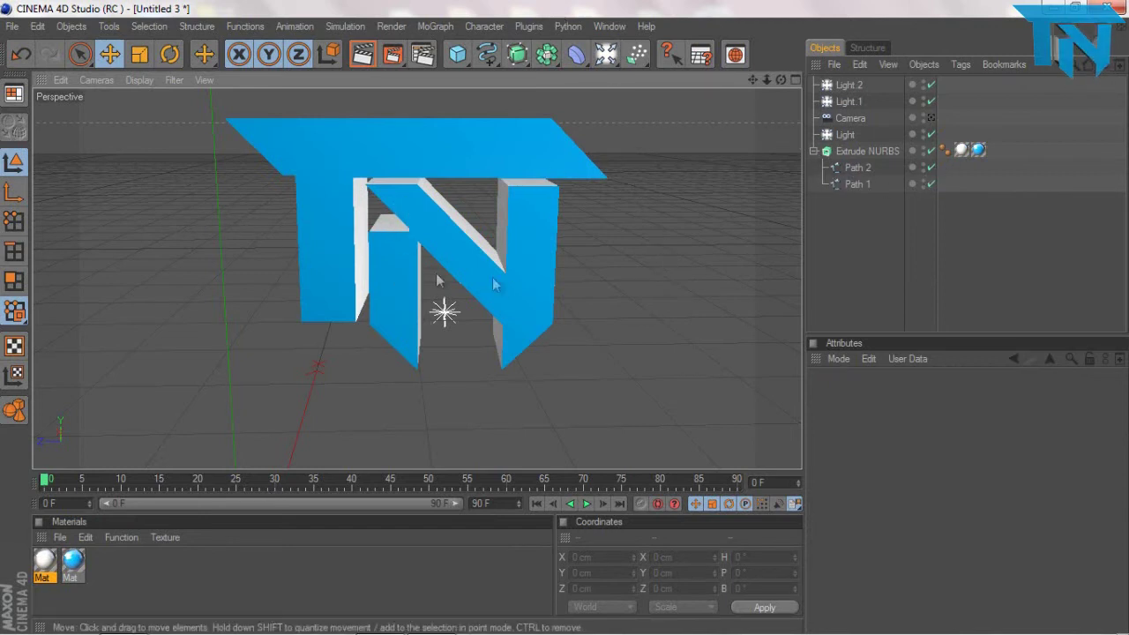
Step: Select the Path 2 spline and extend the animation's end to frame 150
click(859, 168)
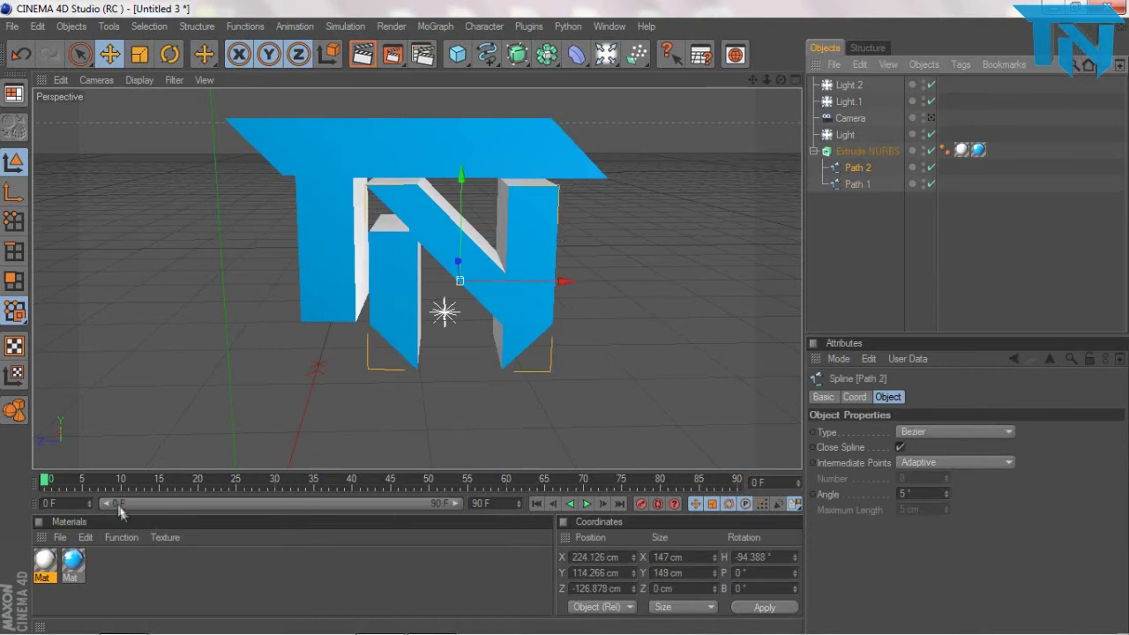
drag(490, 504, 392, 510)
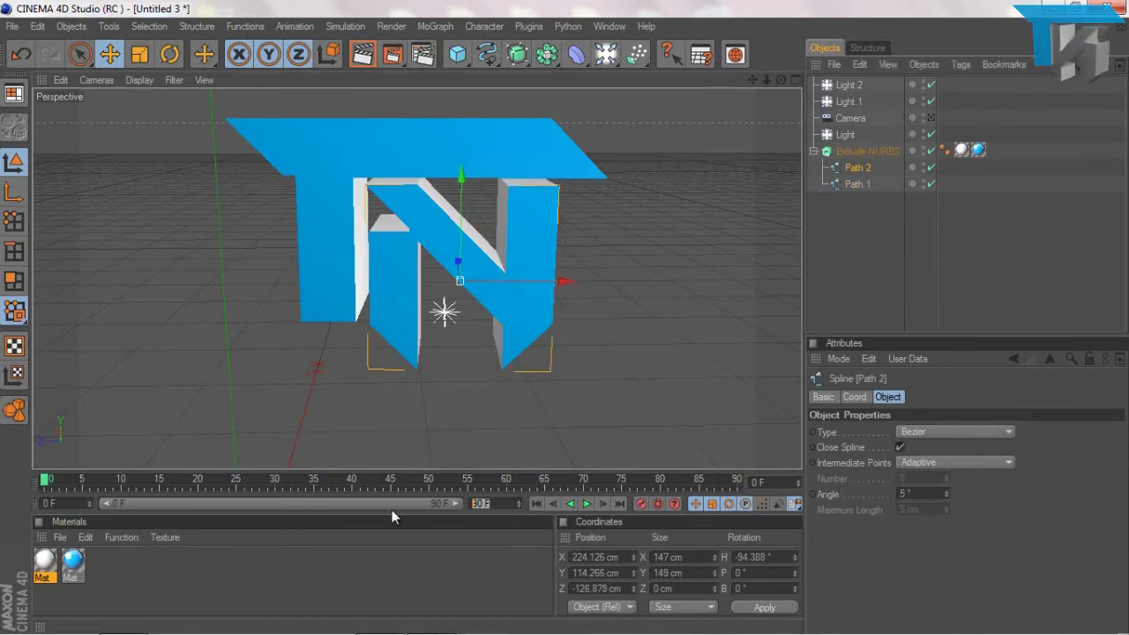
text(150)
key(Return)
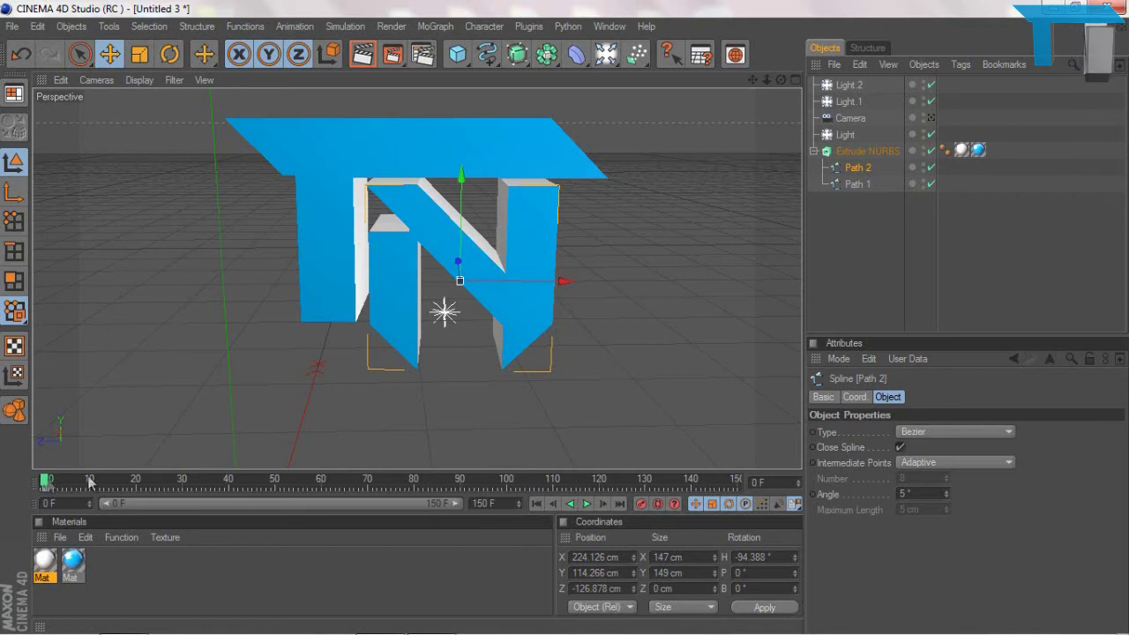
Step: At frame 50, rotate Path 2 to a heading of about 86.3° and record a keyframe
drag(89, 481, 432, 482)
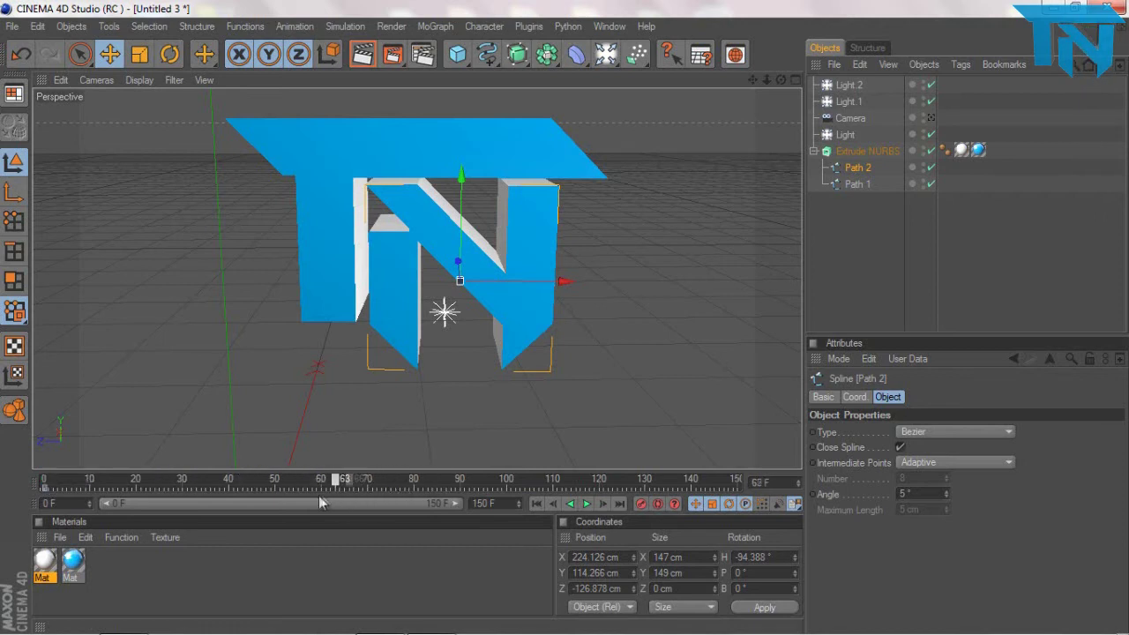
drag(276, 501, 273, 499)
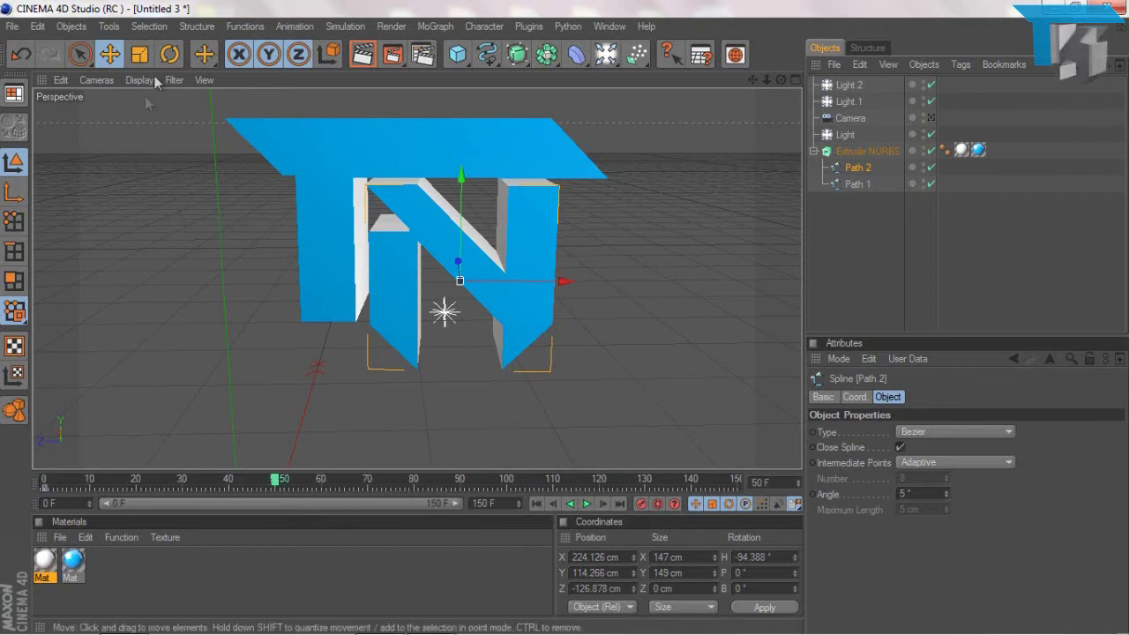
key(r)
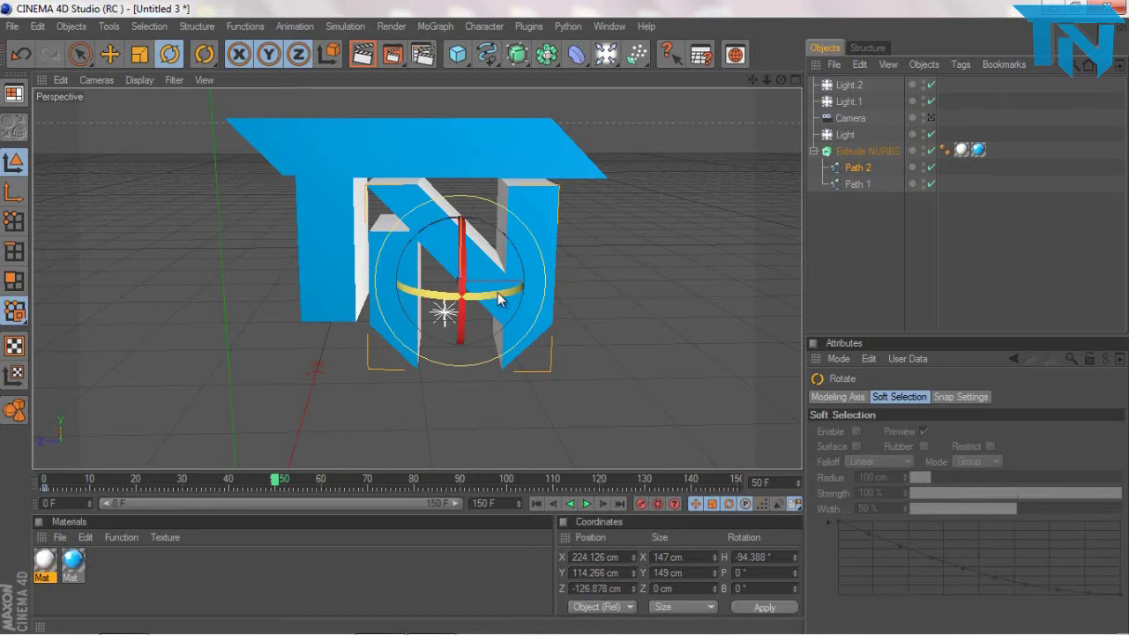
drag(409, 300, 539, 267)
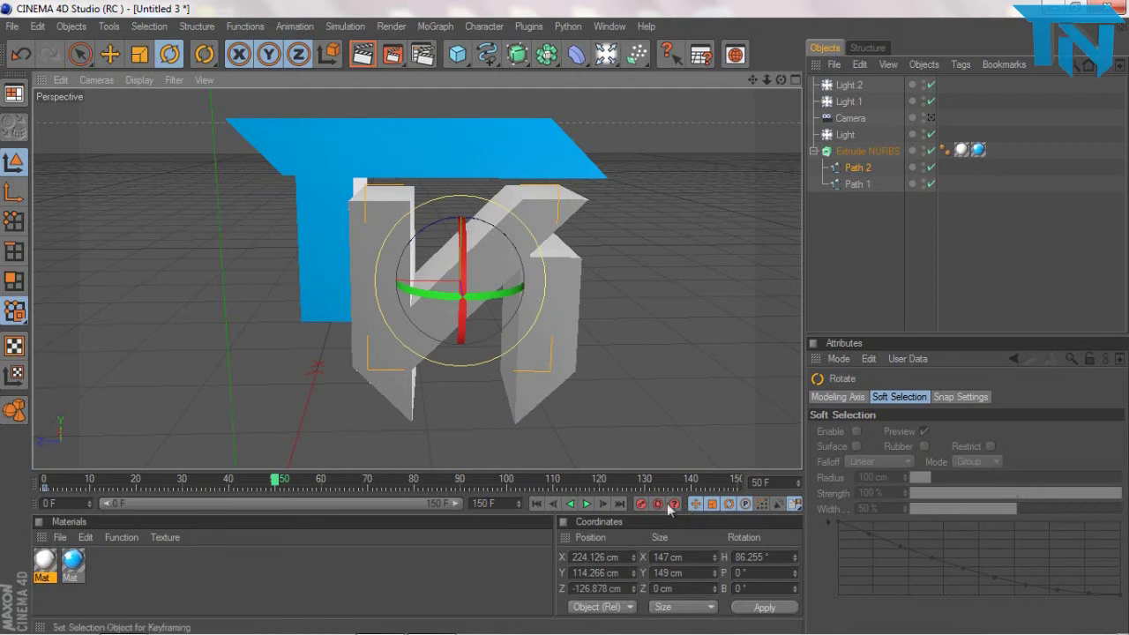
click(641, 504)
Step: Return to frame 0 and record a keyframe for Path 2's starting rotation
drag(277, 481, 2, 501)
drag(74, 497, 46, 494)
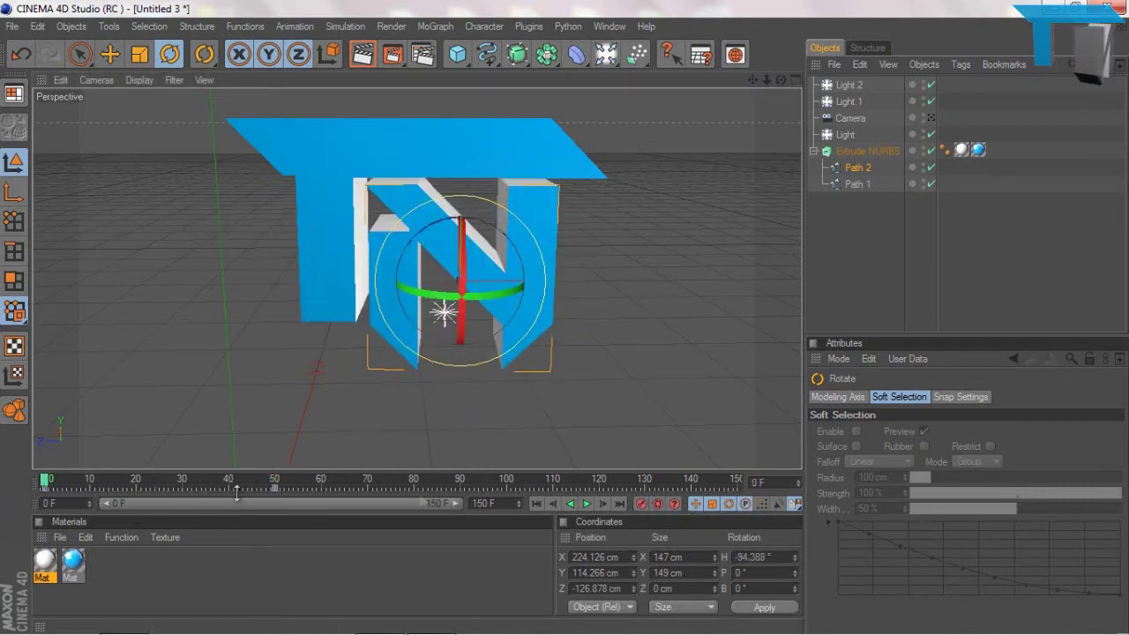
click(640, 504)
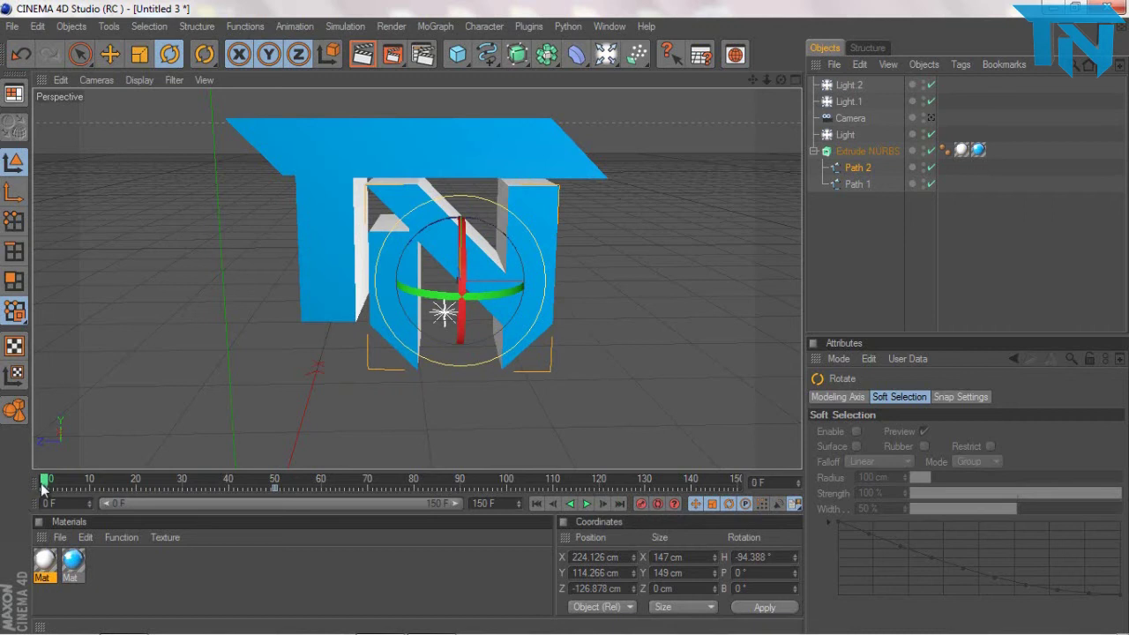
Step: At frame 100, rotate Path 2 to a heading of about 266.1°, record a keyframe and return to frame 0
drag(84, 490, 572, 474)
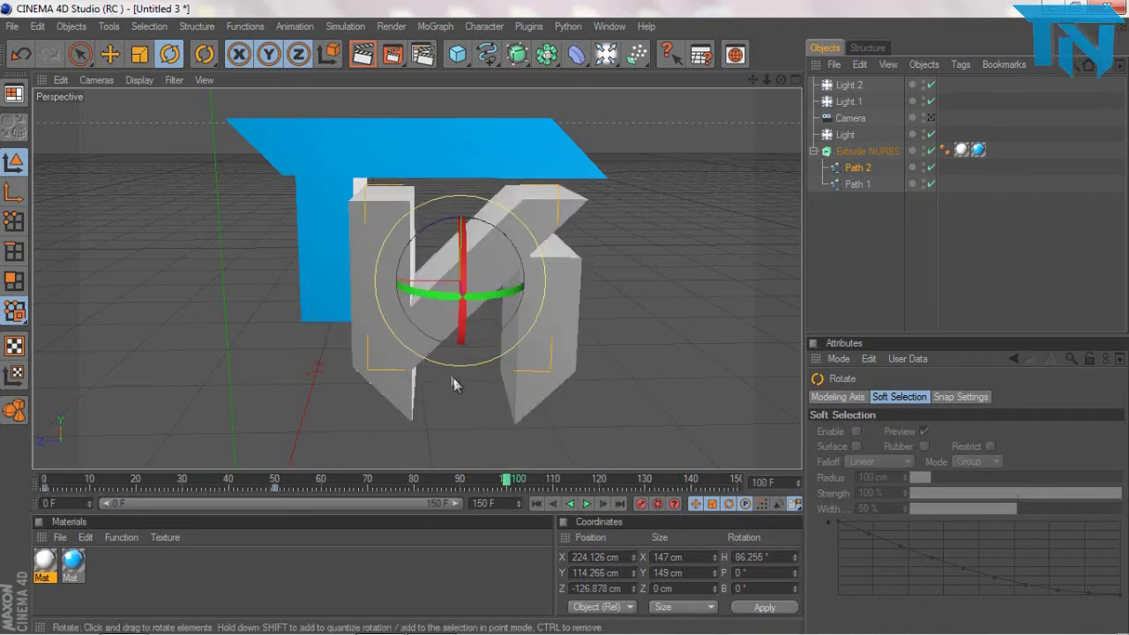
drag(518, 292, 501, 276)
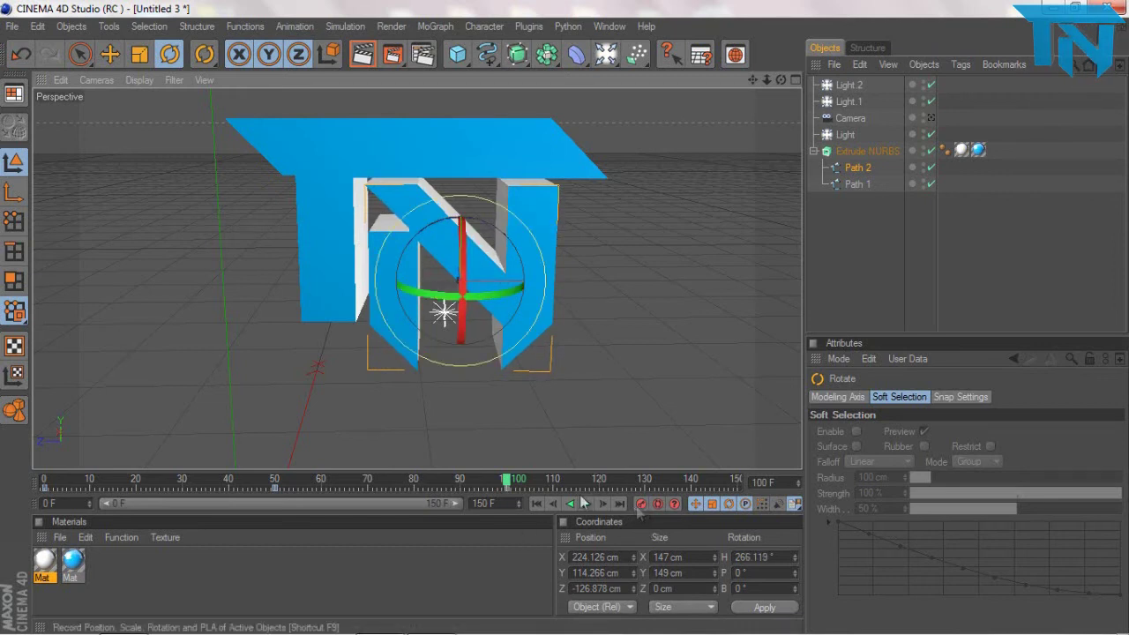
drag(510, 485, 2, 516)
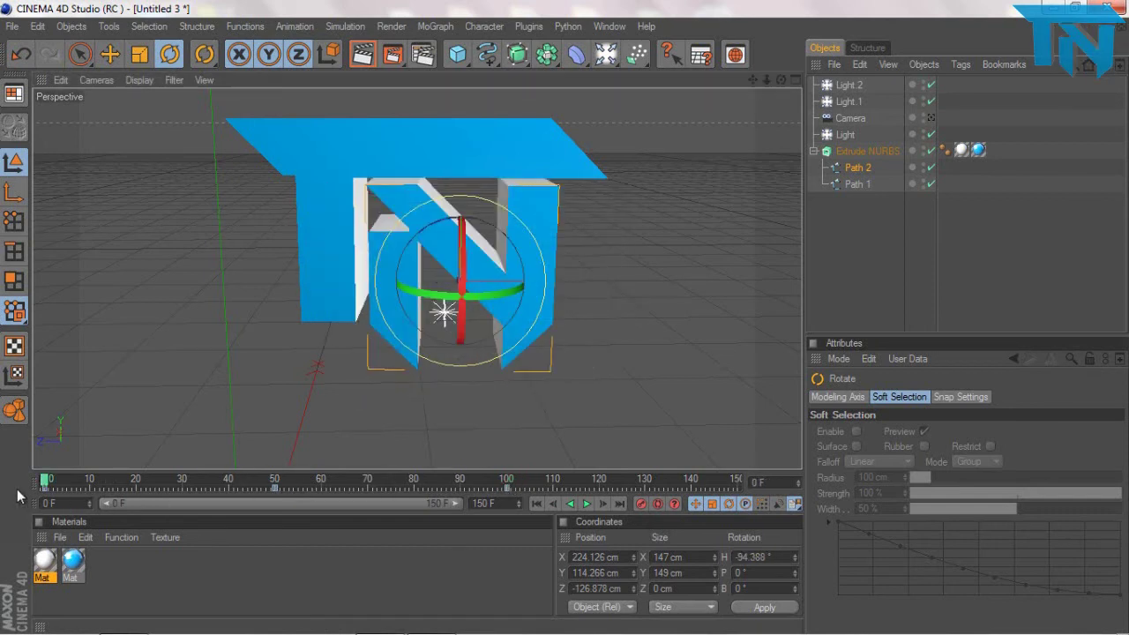
Step: Set the Extrude NURBS Z movement to 60 cm and play the animation
click(860, 150)
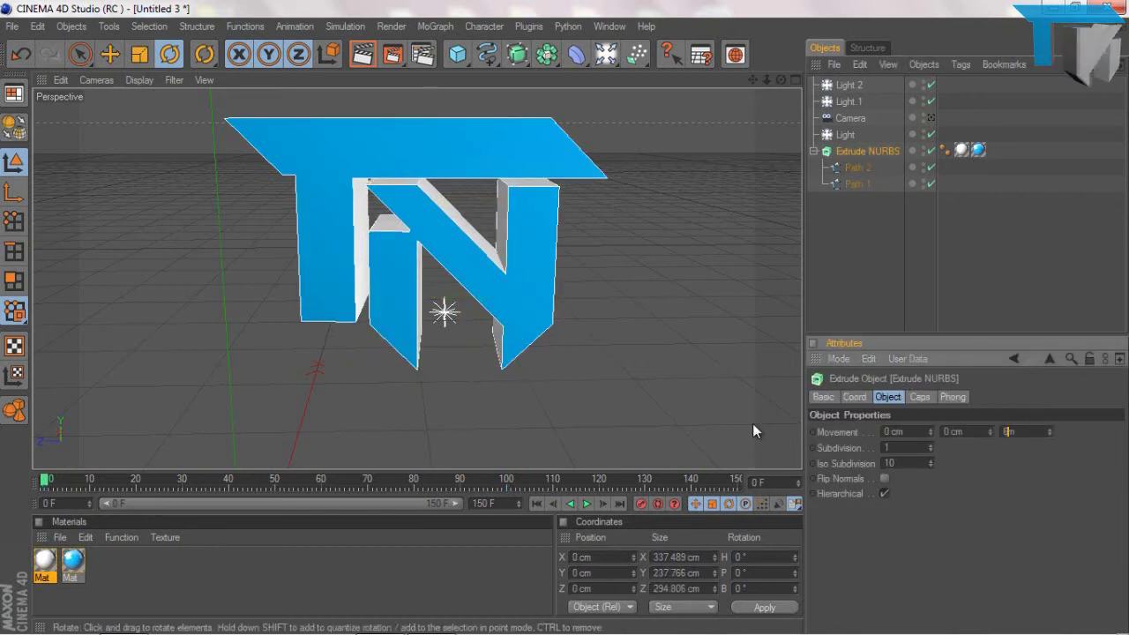
key(Return)
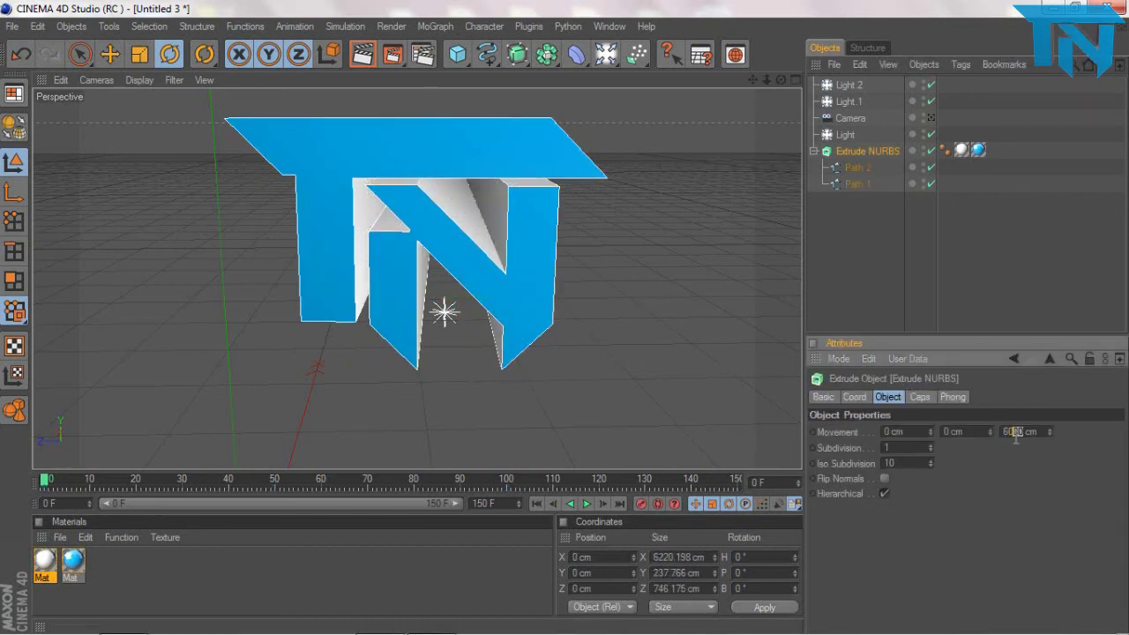
key(Delete)
key(Return)
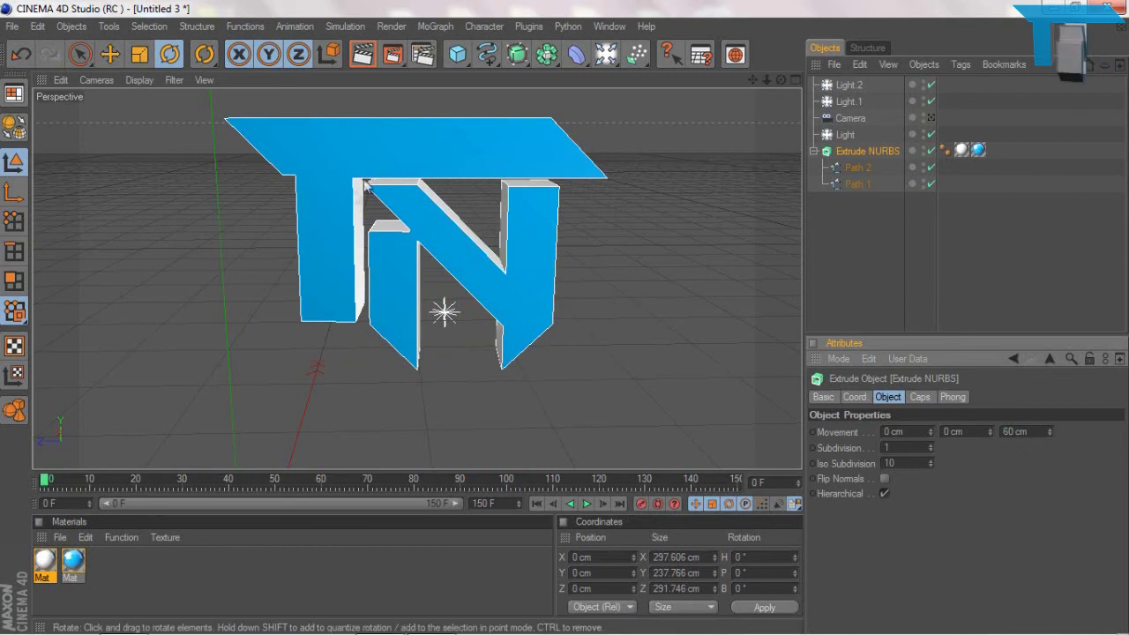
click(587, 504)
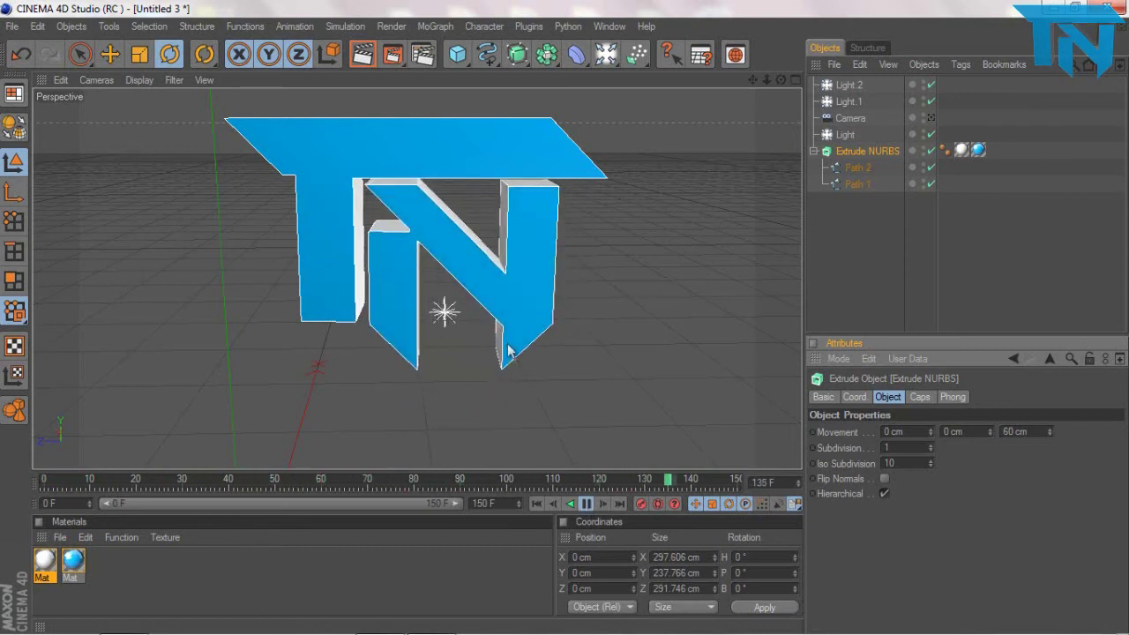
Step: Move Path 1 to about X 213.7 cm and Z -86.6 cm, shifting the T away from the spinning N
click(858, 184)
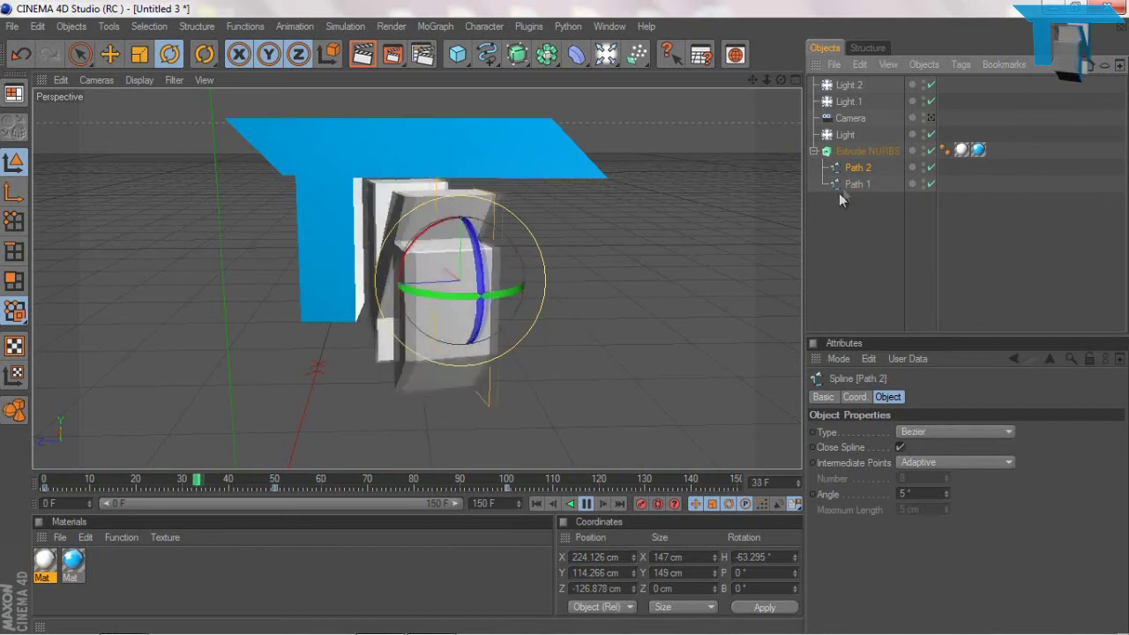
click(109, 54)
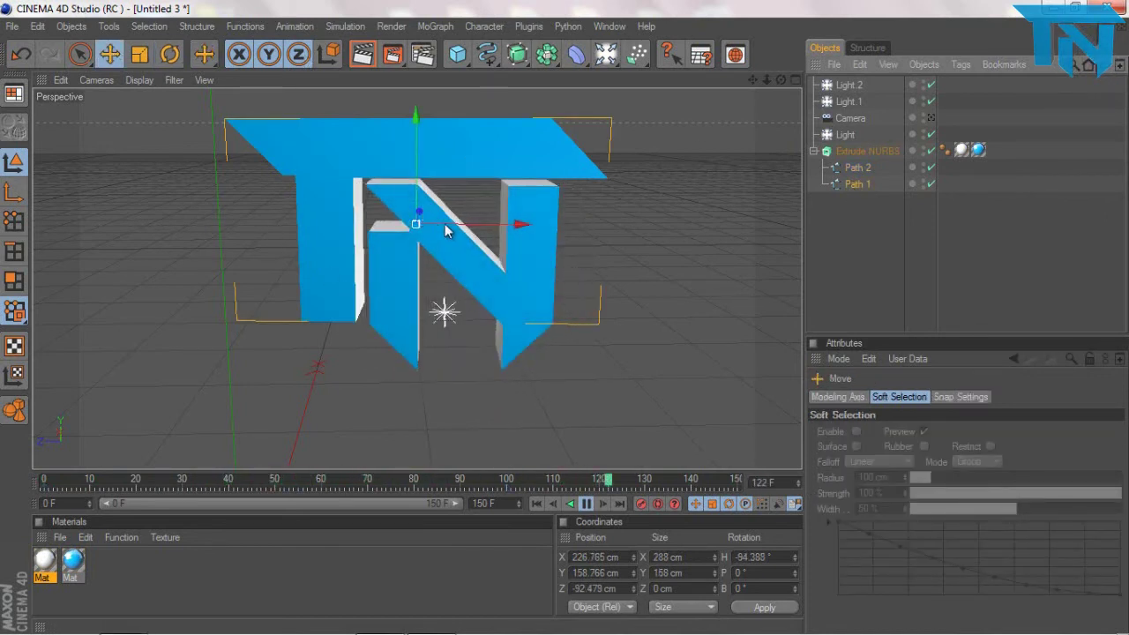
click(586, 504)
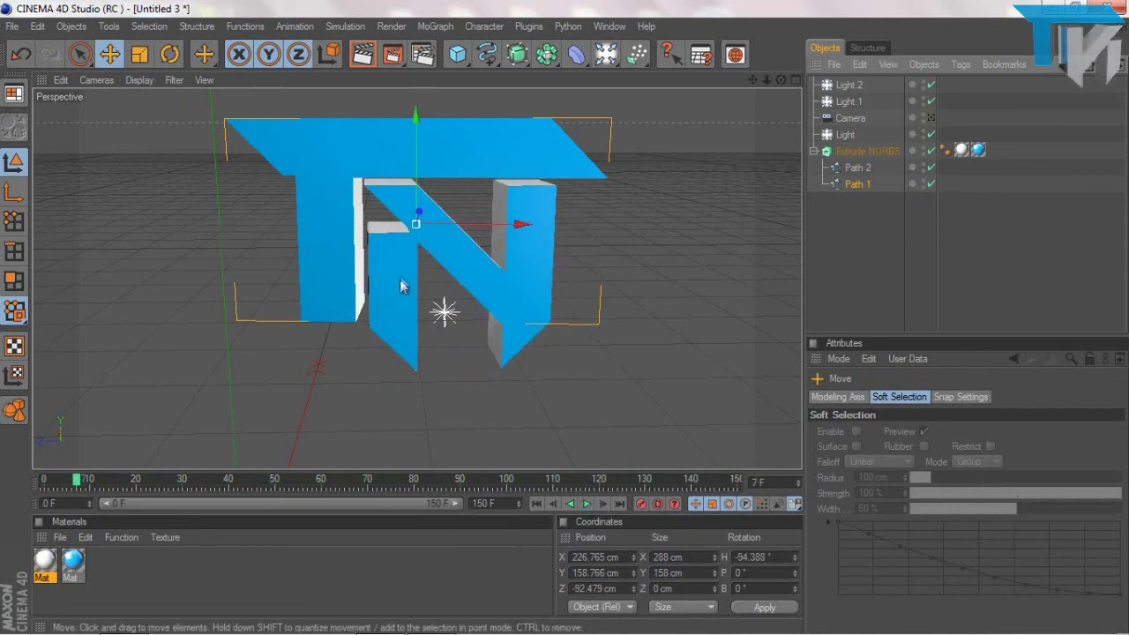
drag(429, 219, 566, 324)
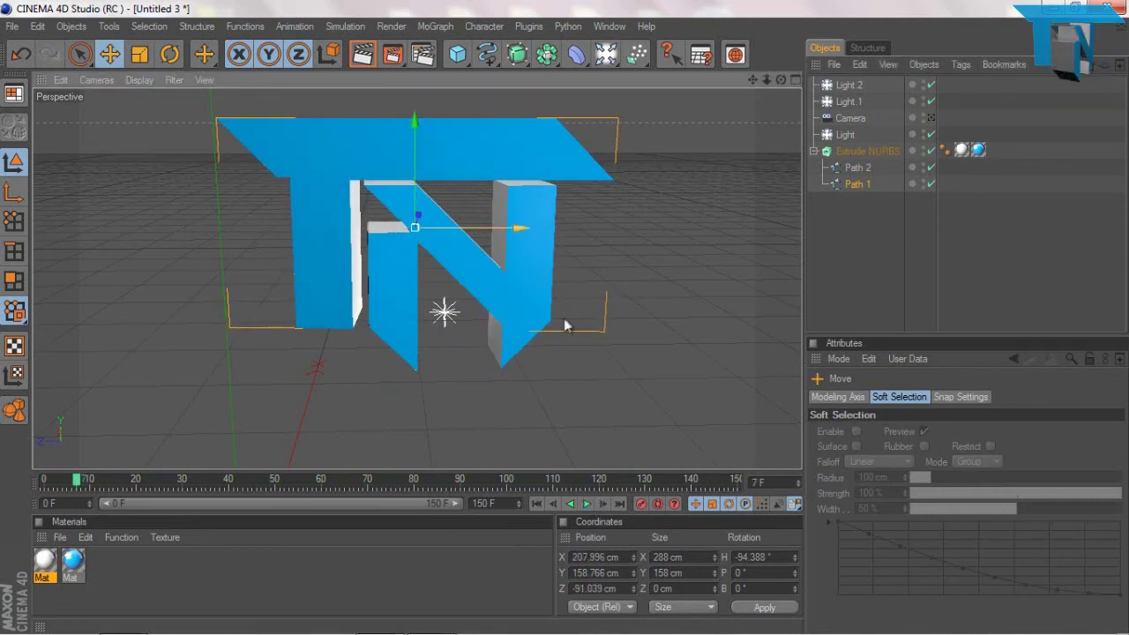
drag(565, 326, 566, 324)
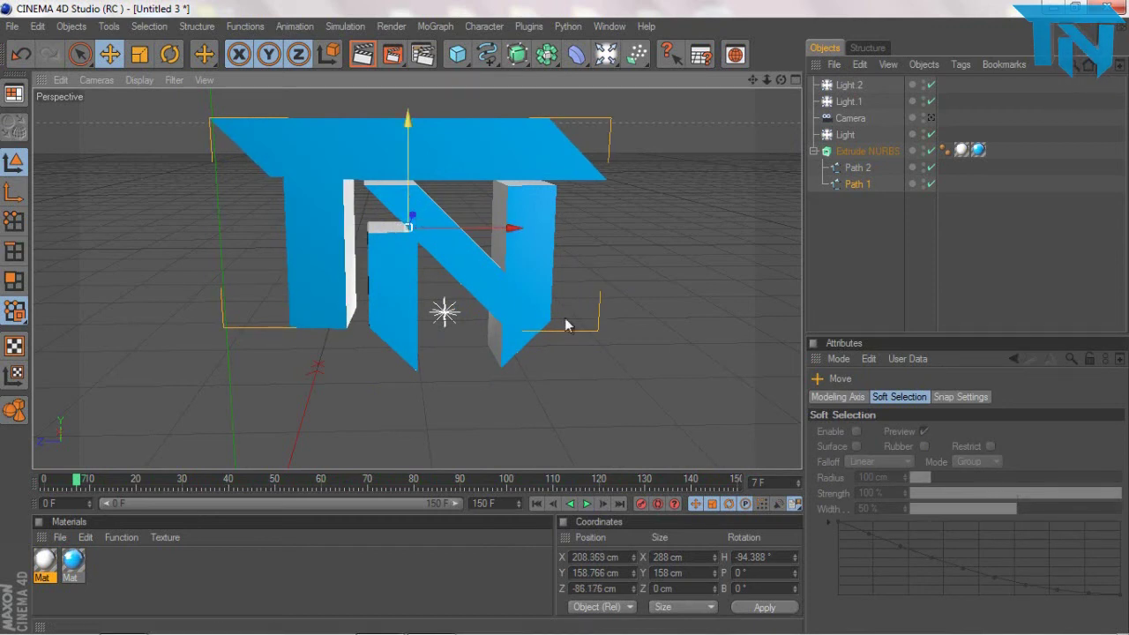
drag(419, 224, 565, 324)
click(615, 340)
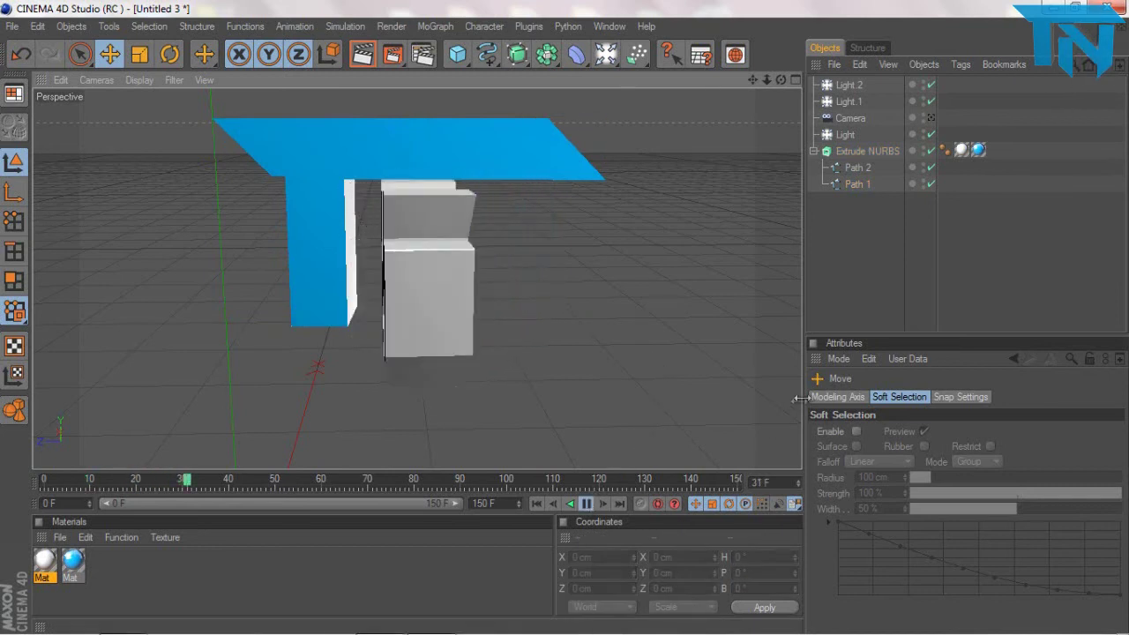
Step: Try extrusion depths of 70 cm and 65 cm along Z on the Extrude NURBS while the animation plays
click(868, 150)
drag(1029, 432, 886, 440)
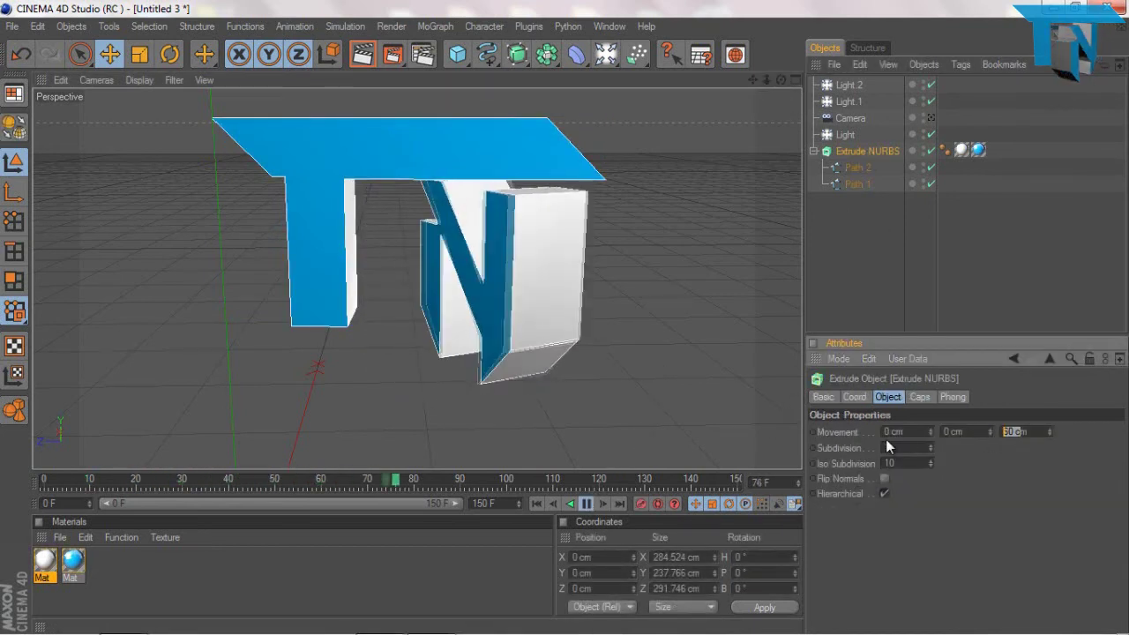
text(7000)
key(Return)
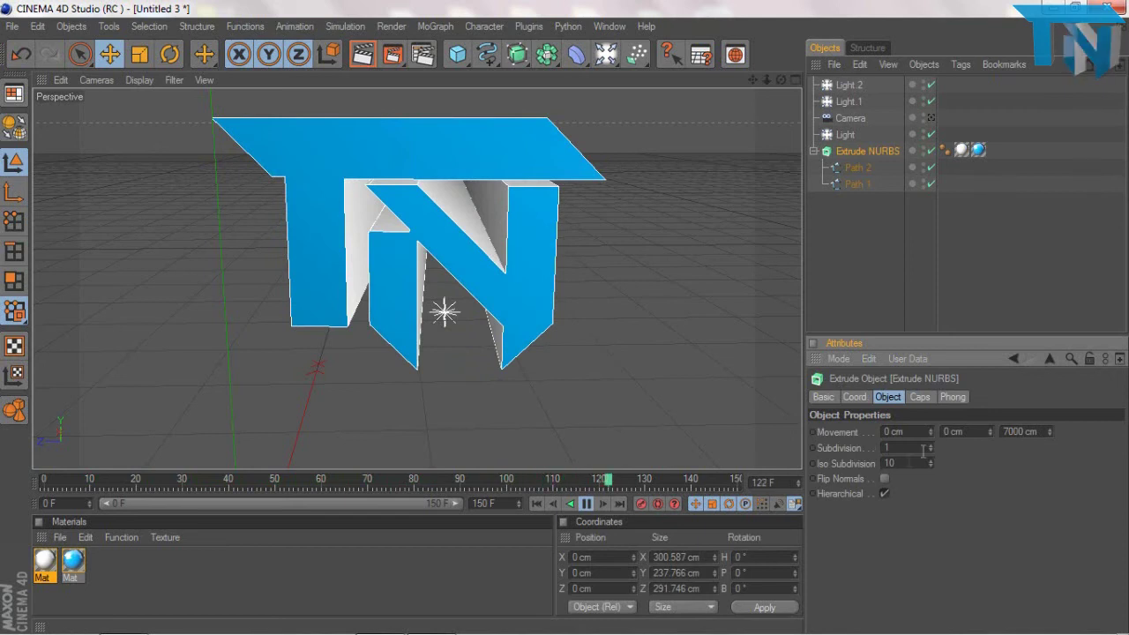
key(Return)
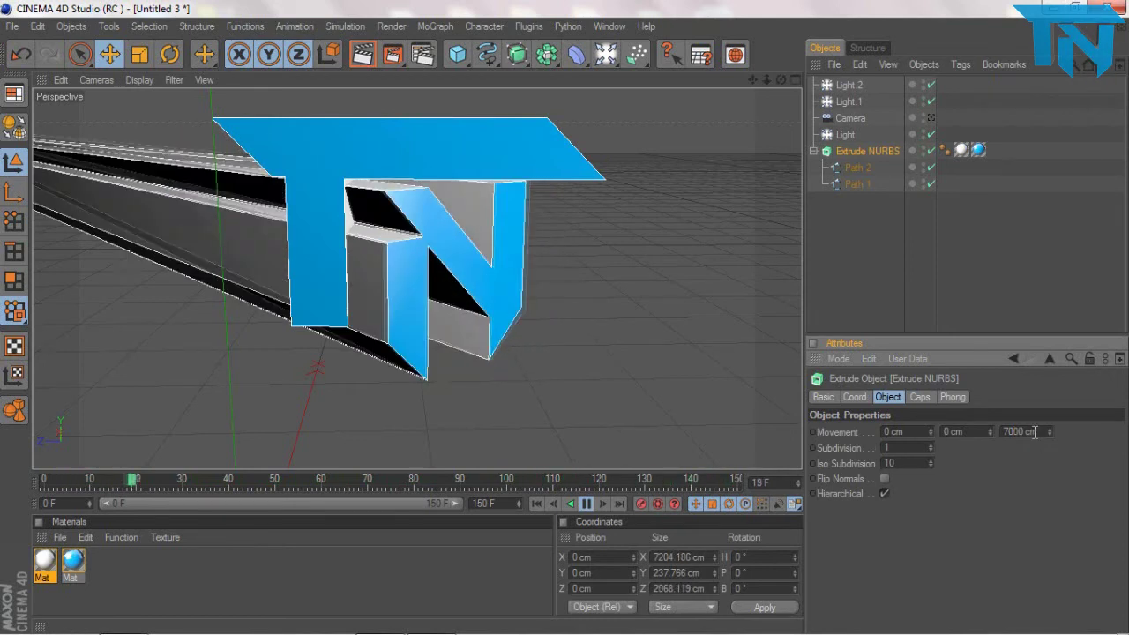
double_click(1023, 431)
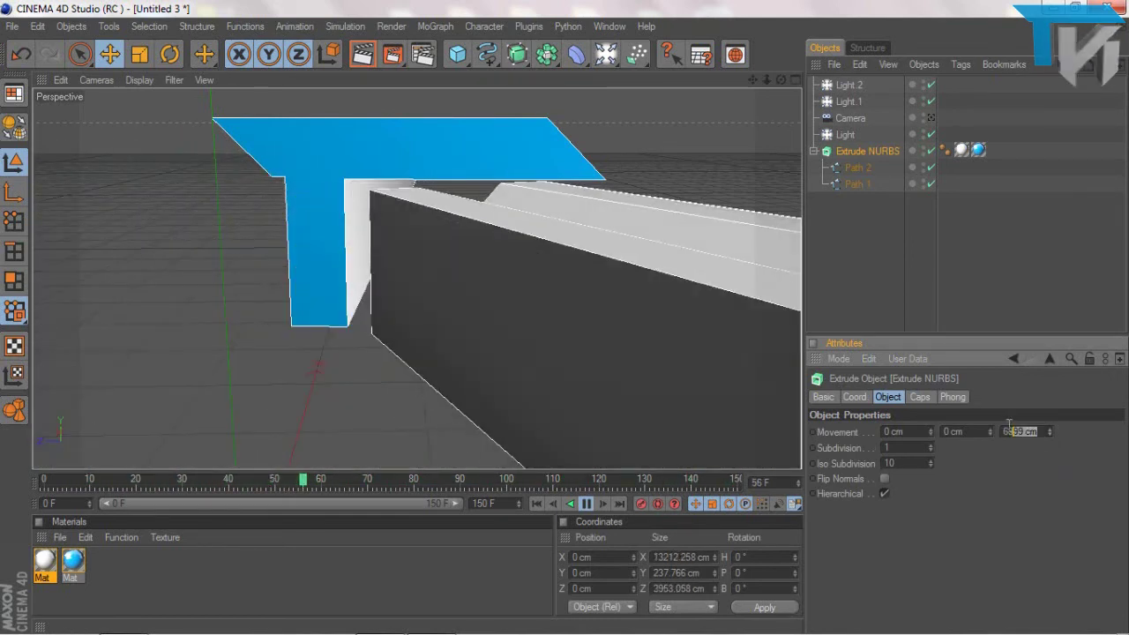
text(70)
key(Return)
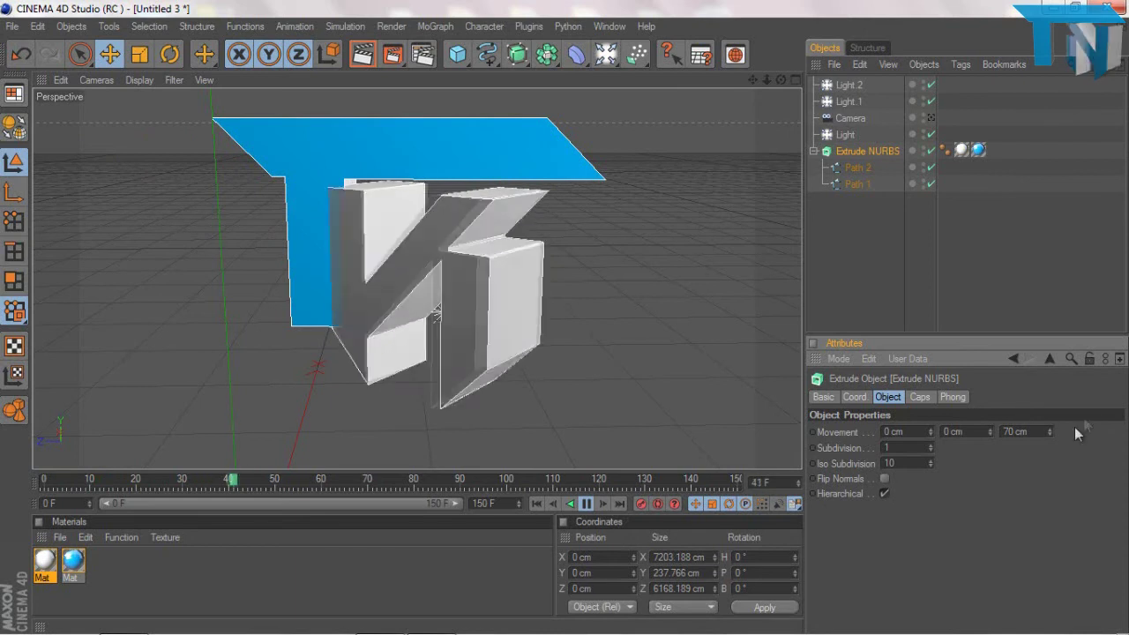
drag(1029, 432, 592, 463)
text(65)
key(Return)
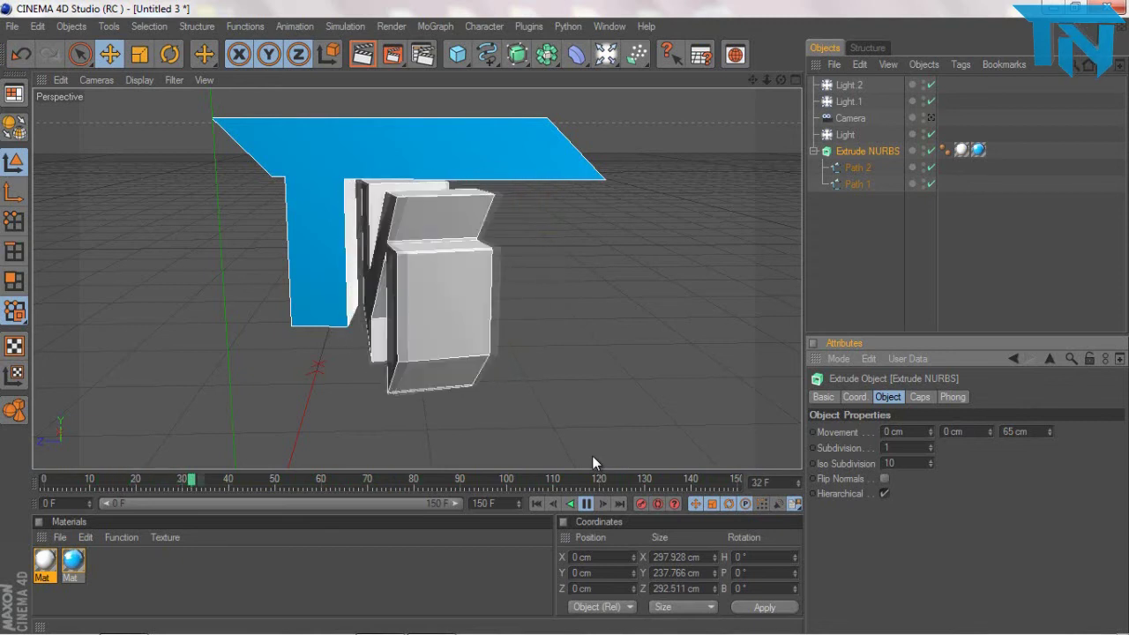
Step: Set the Extrude NURBS extrusion depth along Z to 60 cm
drag(1039, 431, 999, 431)
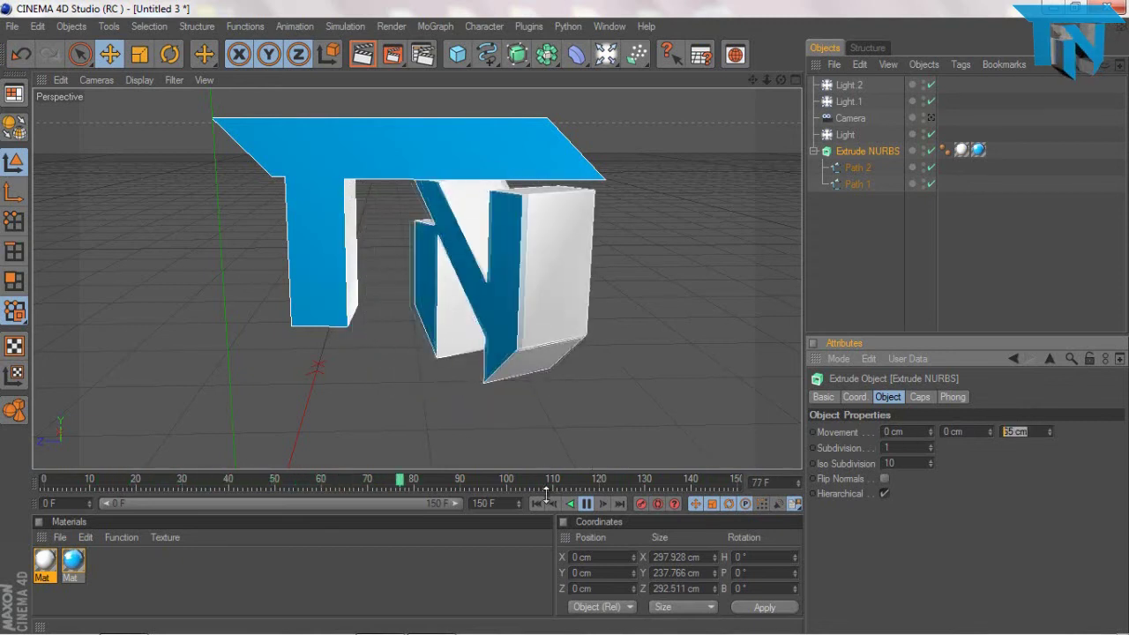
text(60)
key(Return)
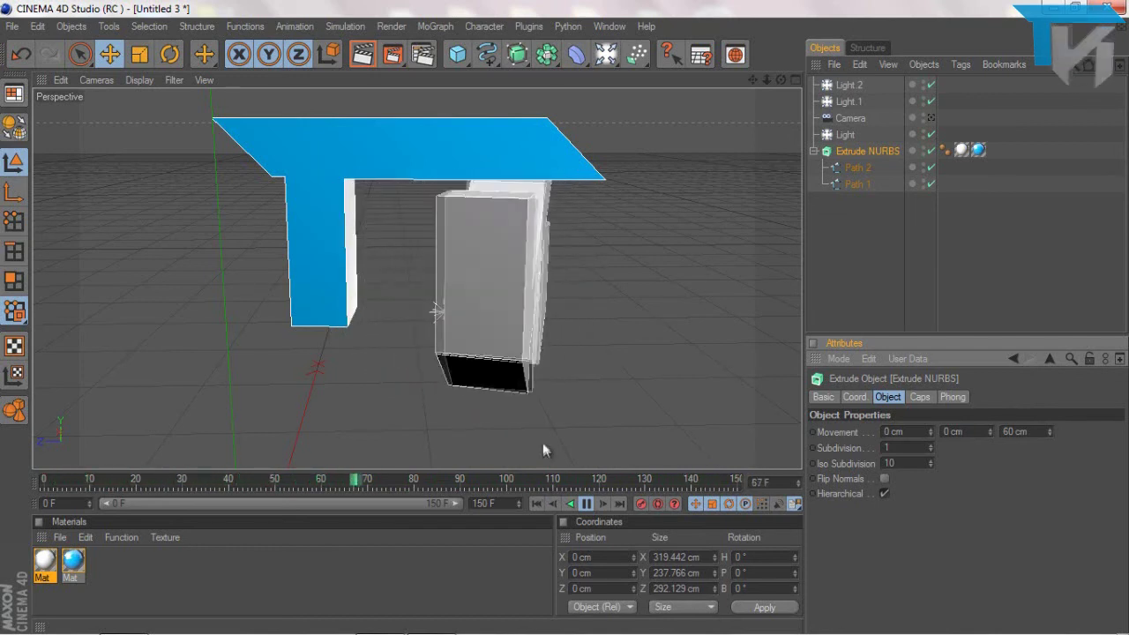
Step: Nudge Path 1 slightly farther from the N, deselect it and stop the animation playback
click(858, 184)
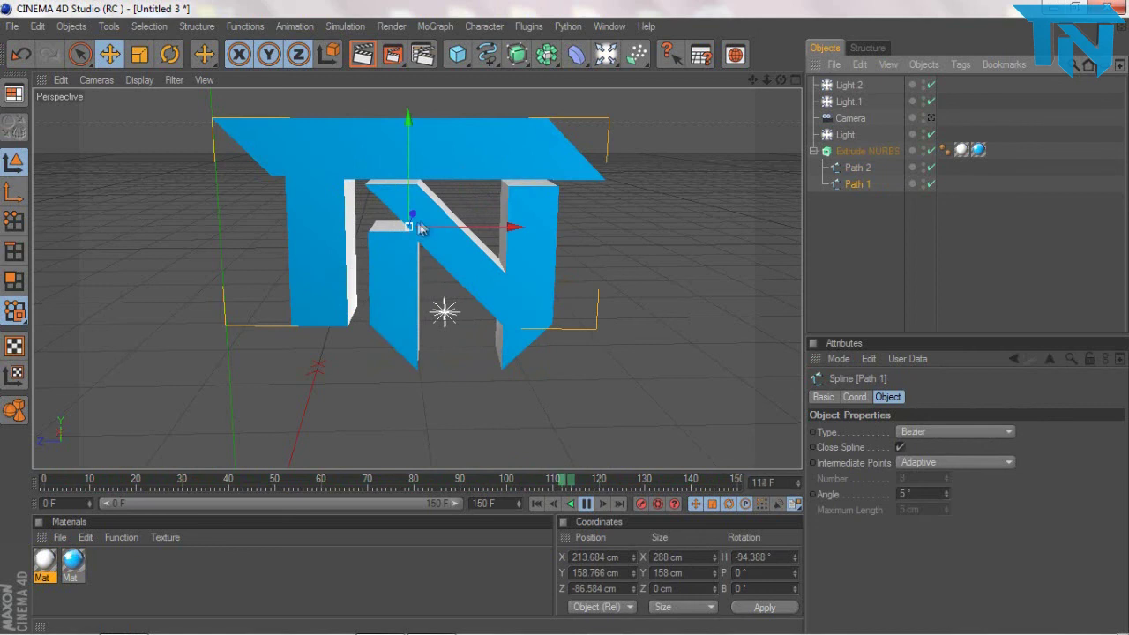
click(553, 379)
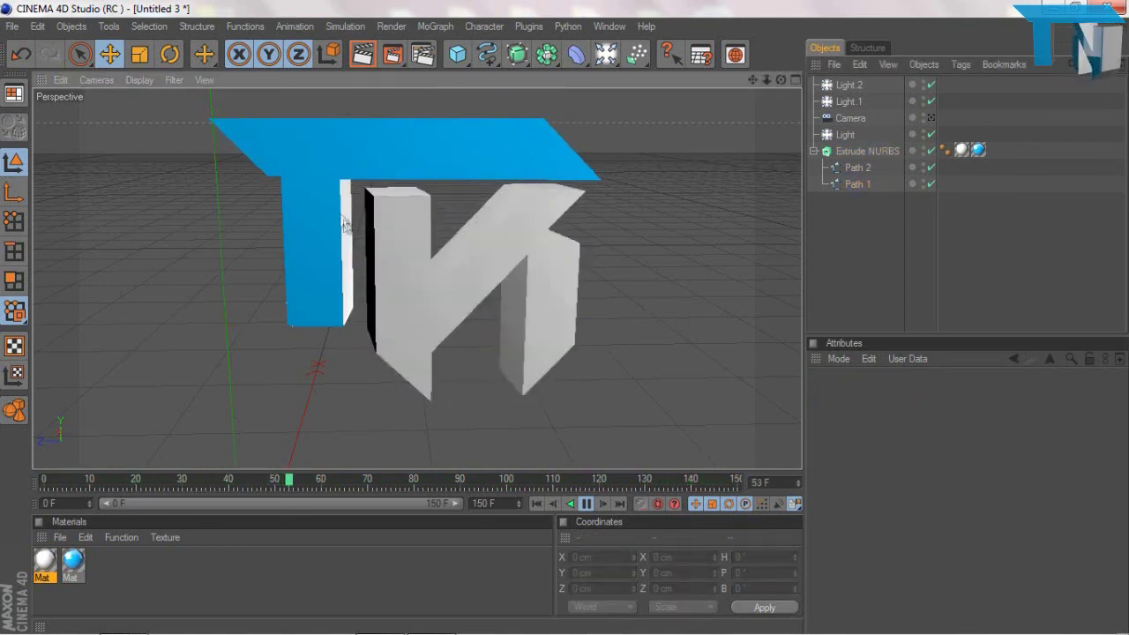
click(587, 504)
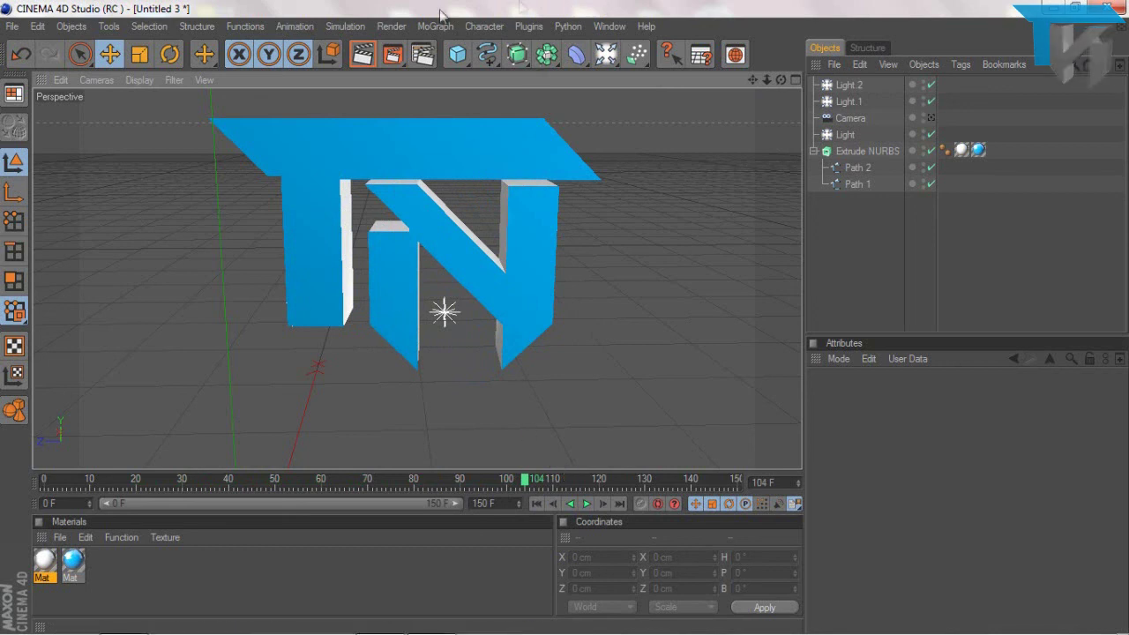
Step: In the render settings' Save options, set the output file to "Spinning Logo Tutorial" on the Desktop
click(425, 56)
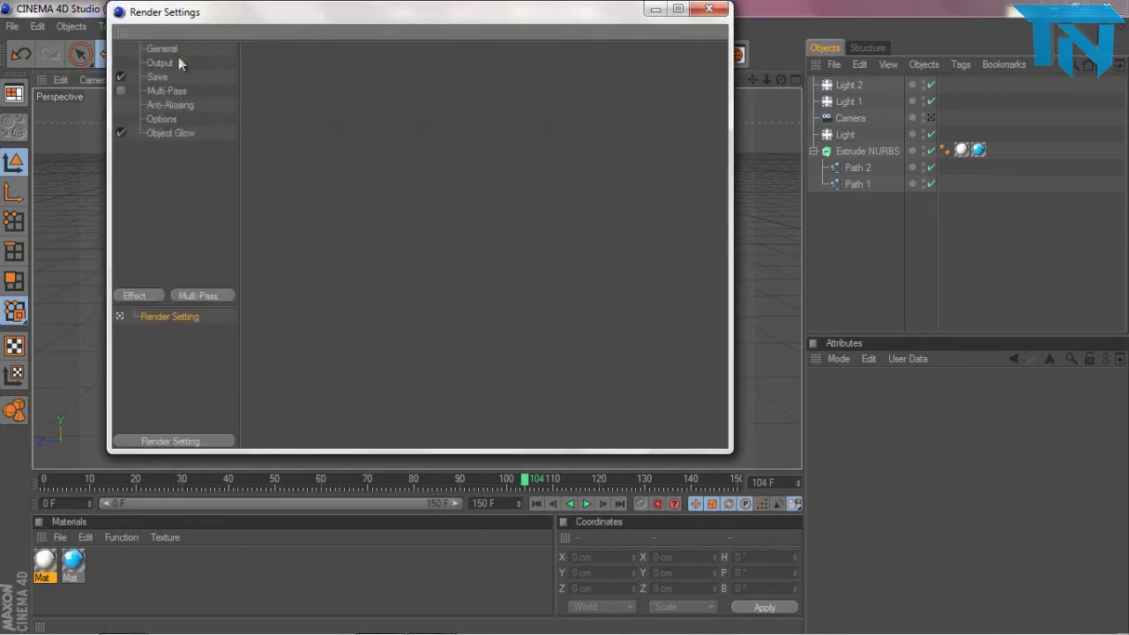
drag(173, 20, 200, 56)
click(186, 157)
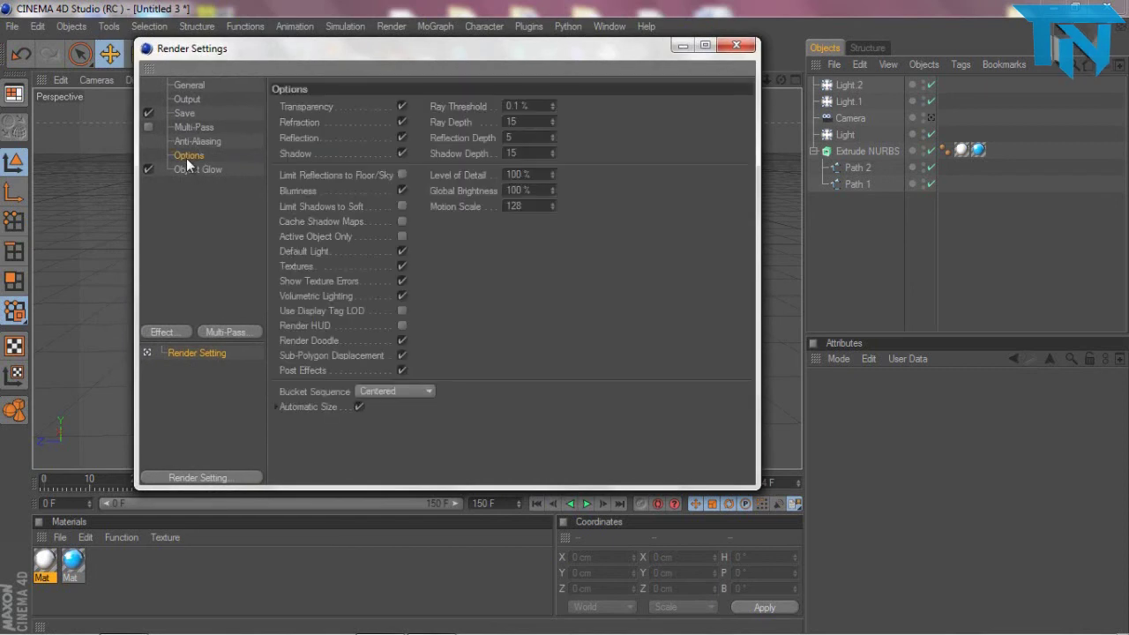
click(195, 166)
click(188, 155)
click(186, 141)
click(184, 125)
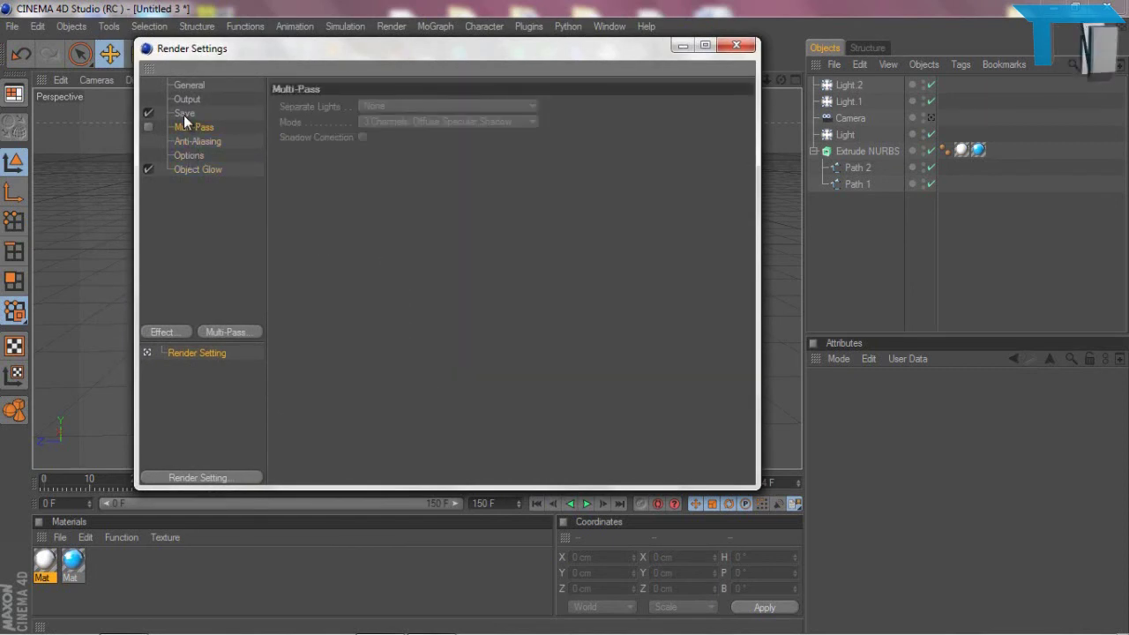
click(184, 114)
click(732, 136)
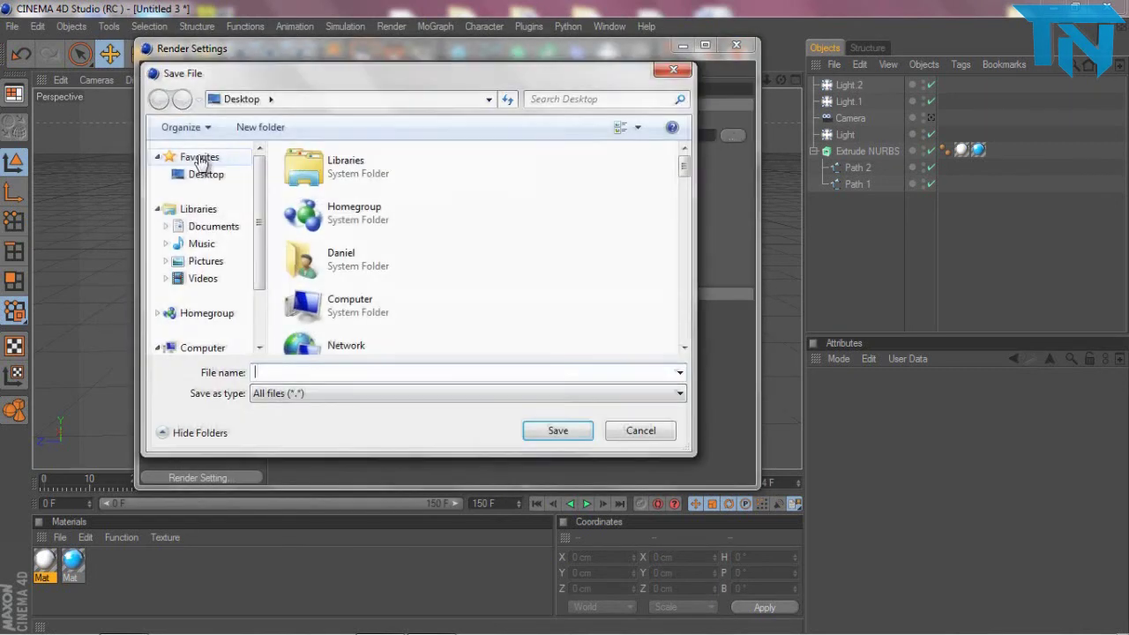
click(199, 173)
click(285, 374)
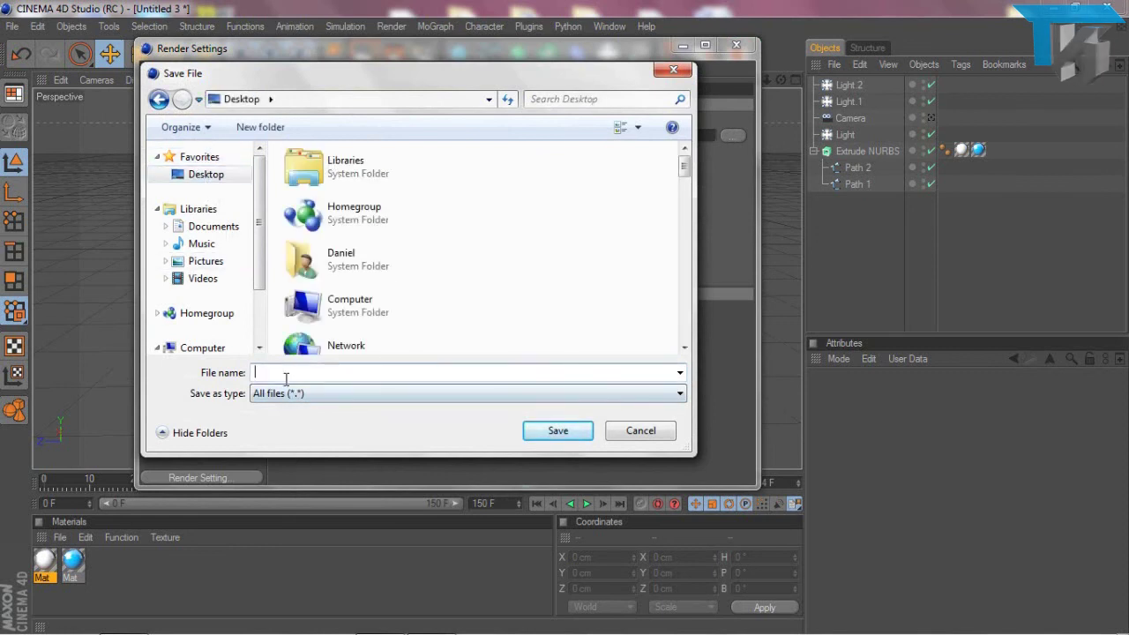
text(SPinnning Logo Tutorial)
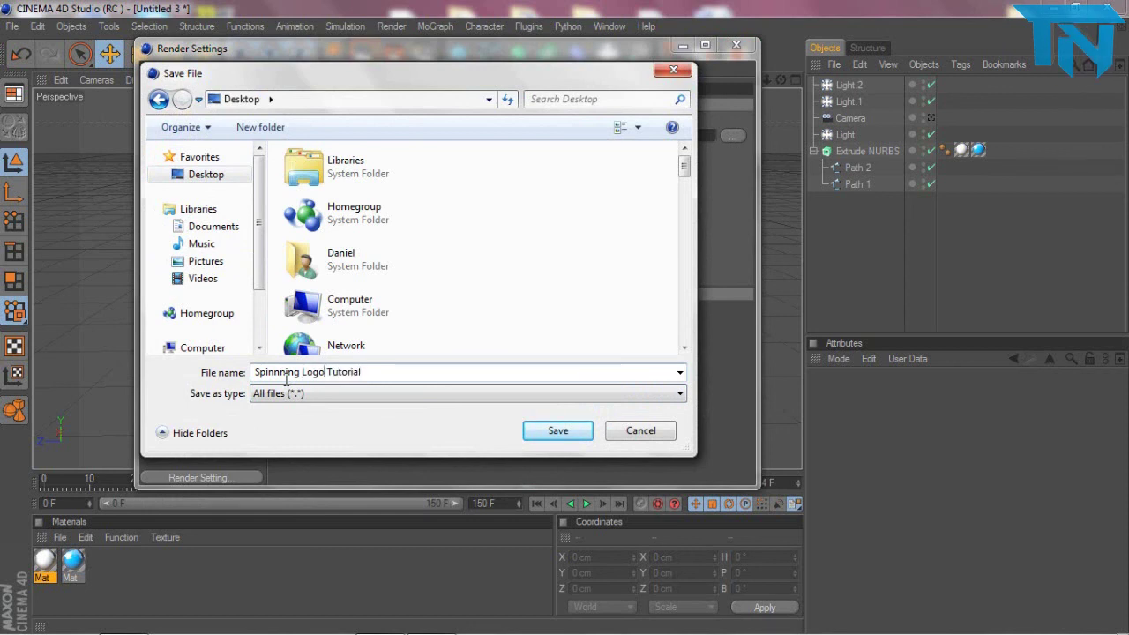
key(Return)
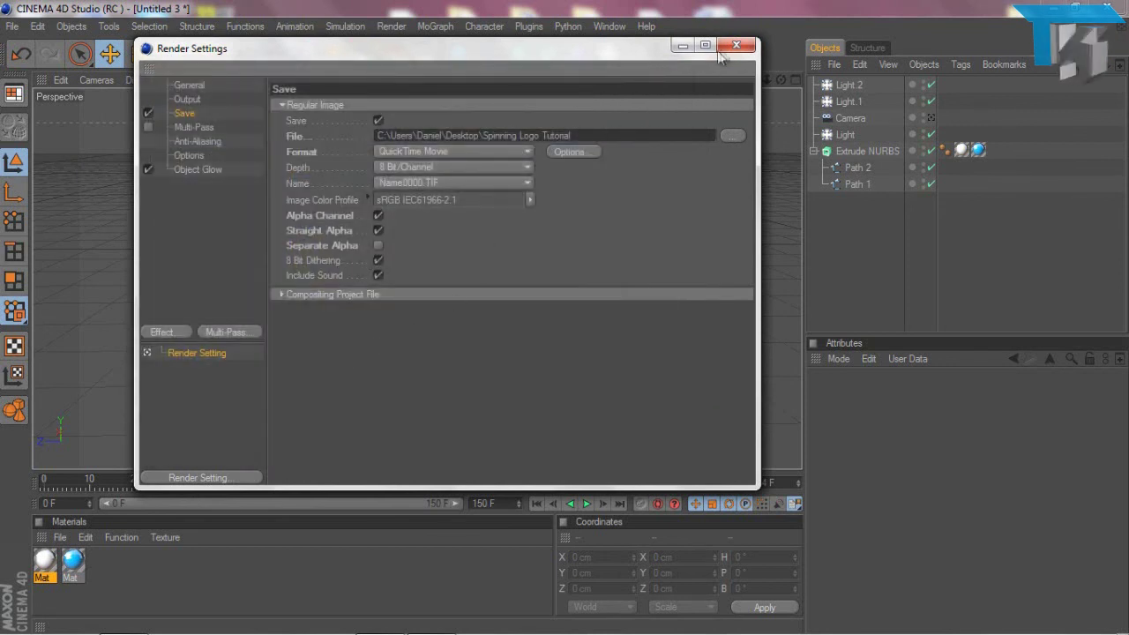
Step: Close the render settings and render the animation to the Picture Viewer, overwriting the existing Spinning Logo Tutorial.mov
click(721, 51)
click(391, 56)
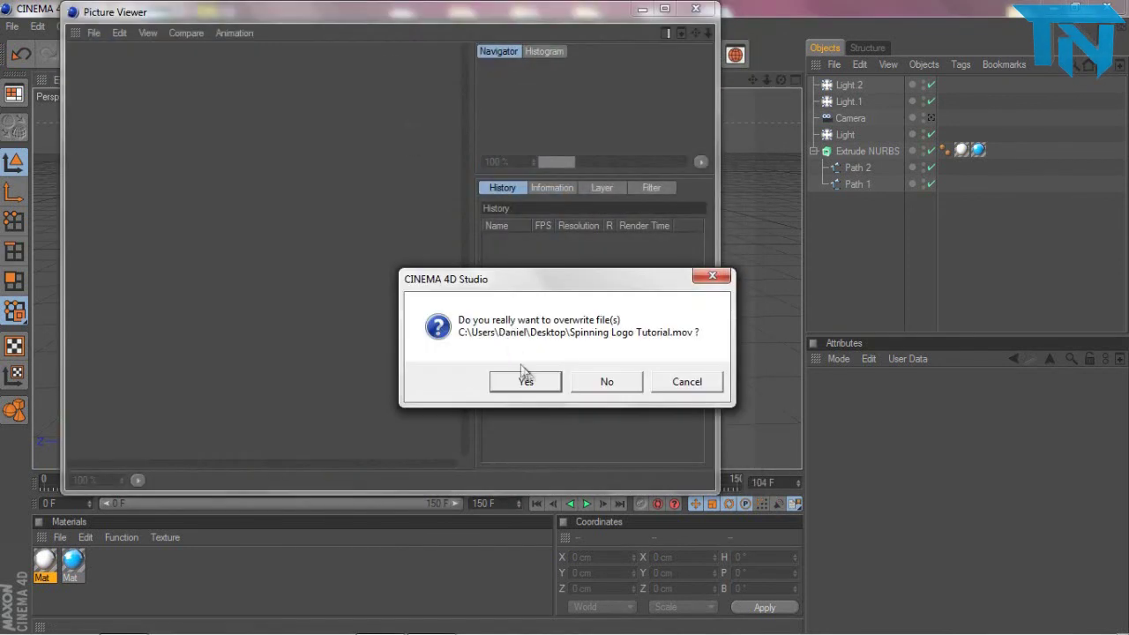
click(526, 381)
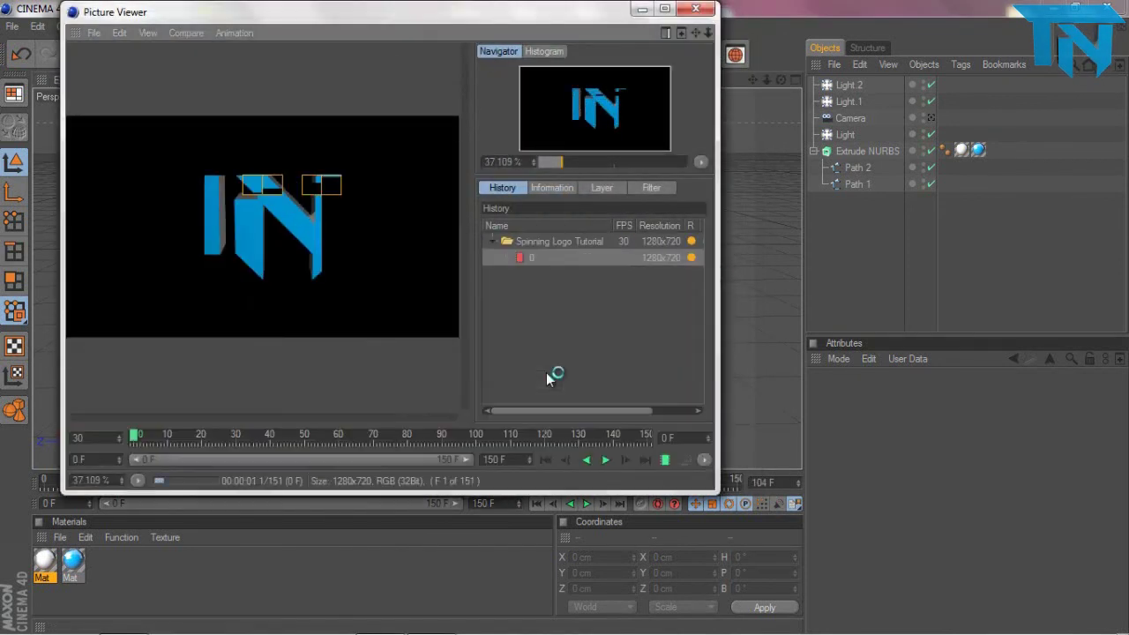